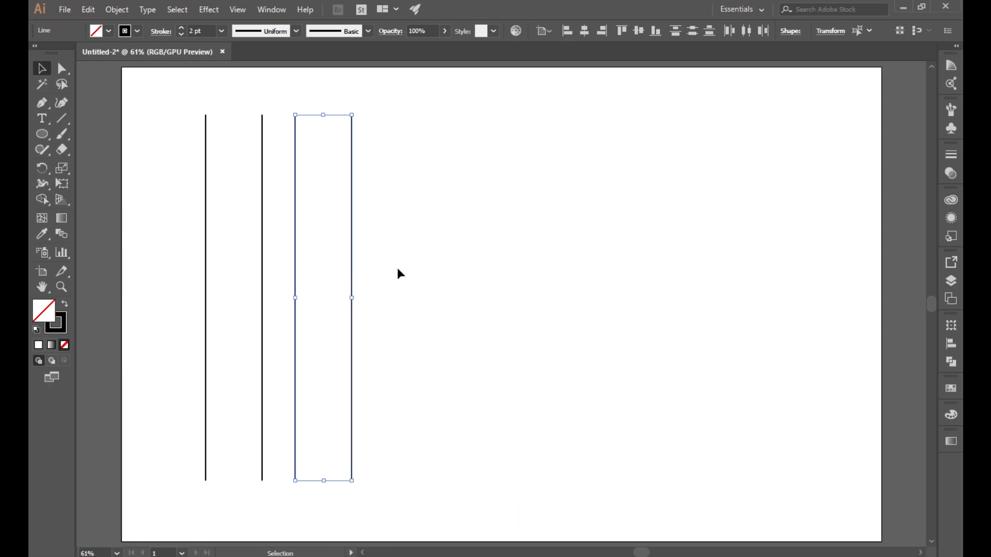
Step: Repeat the duplicate to complete a row of eight vertical lines, then select all eight
key(ctrl+d)
key(ctrl+d)
click(599, 254)
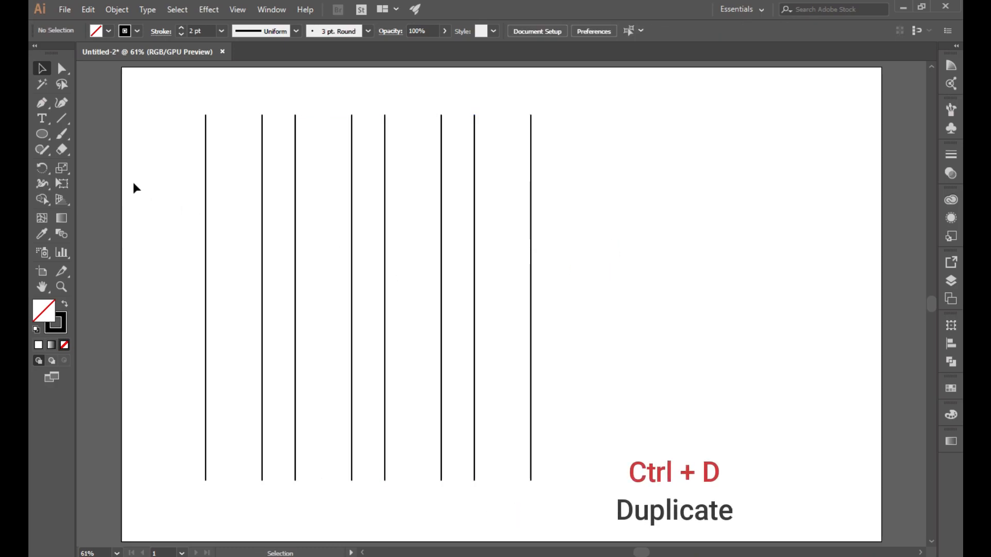
drag(148, 153, 594, 306)
Step: Paste a copy of the eight lines in front and rotate it 90° to horizontal
click(88, 10)
click(104, 72)
click(89, 10)
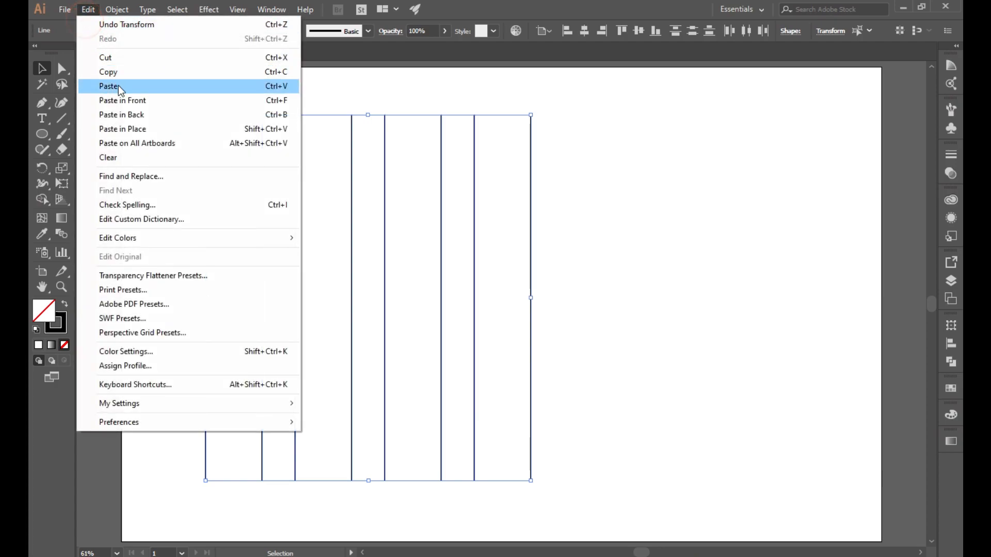
click(132, 102)
drag(537, 486, 615, 199)
Step: Move the whole square line grid right toward the page centre
click(664, 228)
drag(184, 110, 597, 502)
drag(441, 276, 563, 276)
click(723, 274)
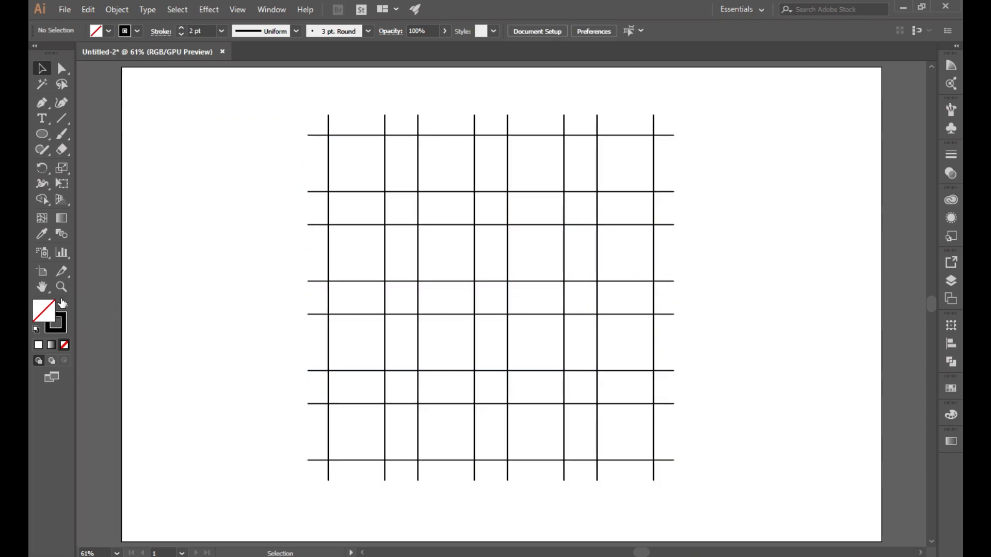
drag(493, 326, 526, 338)
click(41, 67)
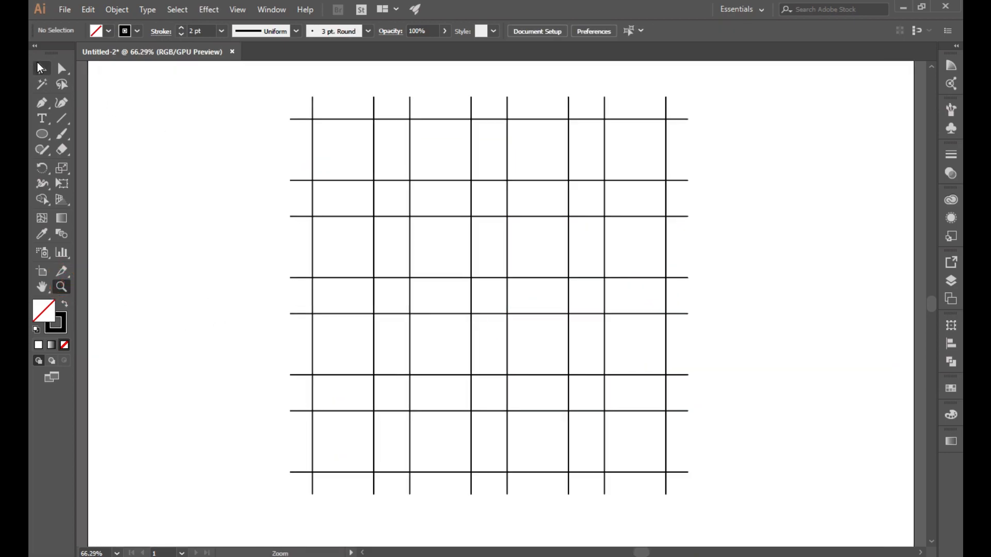
drag(42, 135, 91, 165)
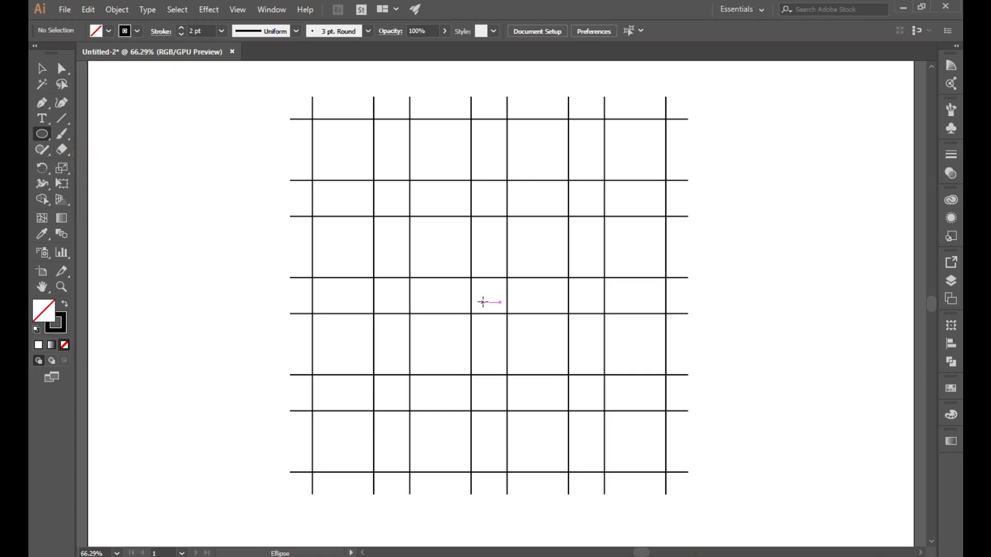
Step: Draw a small circle at the grid centre and place copies in the upper-left and upper-right cells
key(shift+alt)
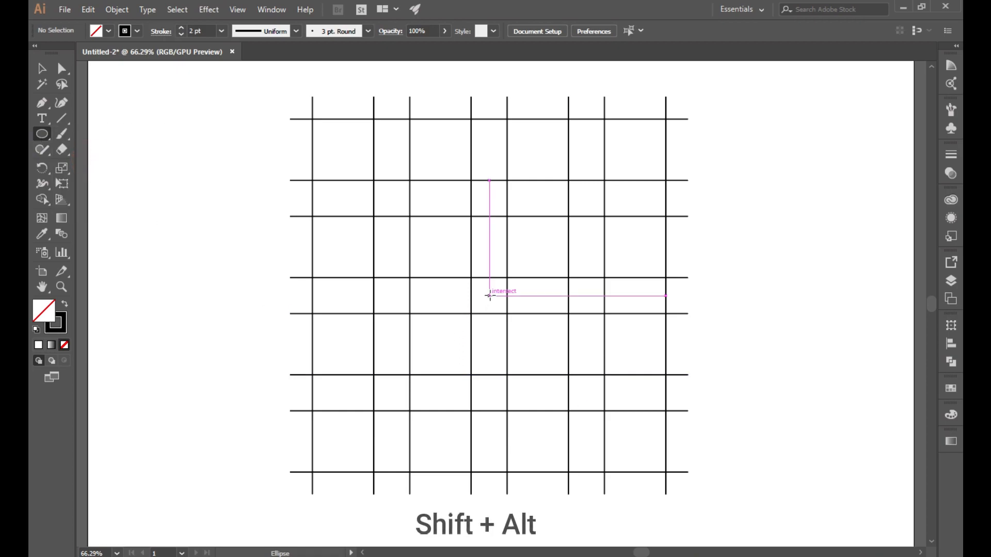
drag(489, 296, 498, 313)
click(88, 9)
click(103, 69)
click(89, 9)
click(111, 97)
drag(490, 300, 394, 204)
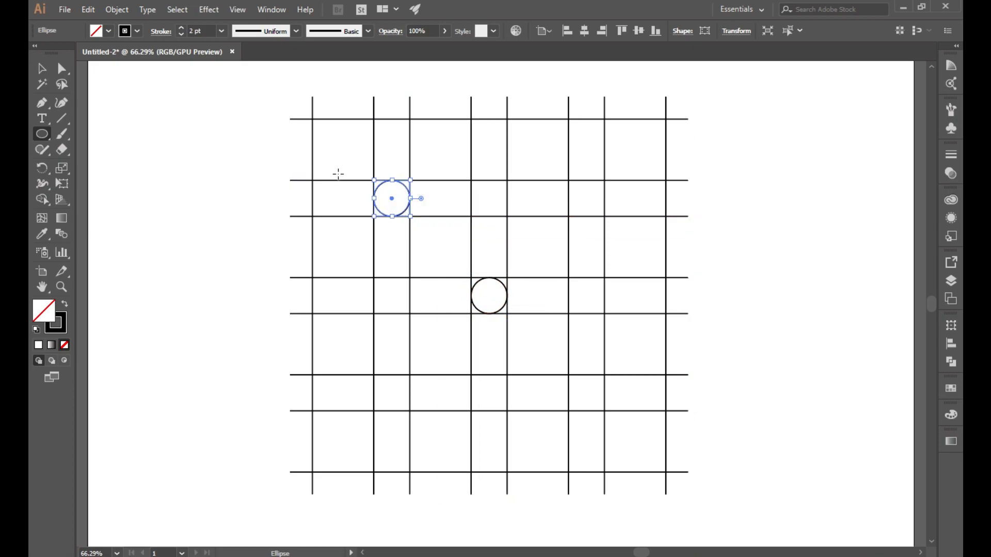
click(89, 9)
click(114, 98)
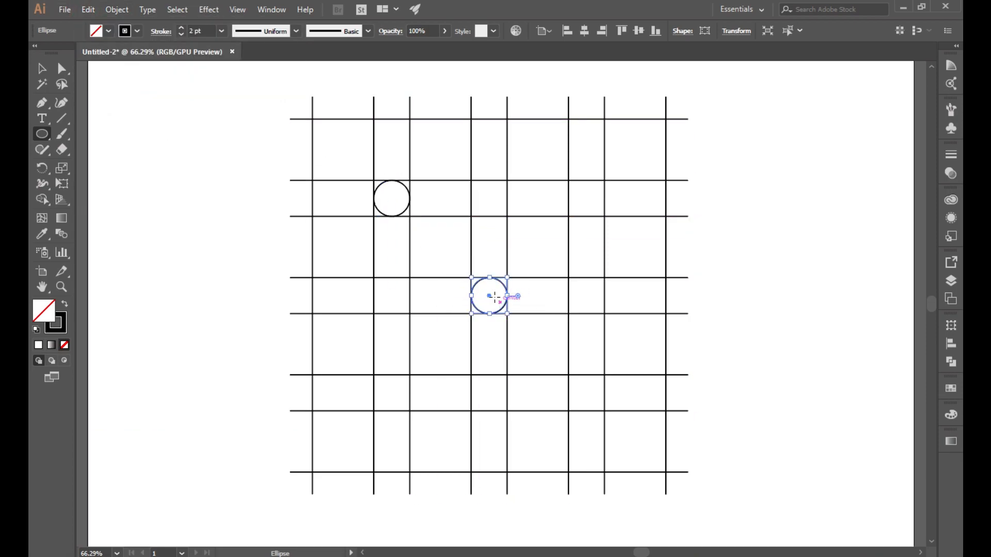
drag(491, 301, 588, 202)
Step: Paste a copy of the centre circle and scale it into a large circle spanning the grid
click(43, 70)
click(502, 311)
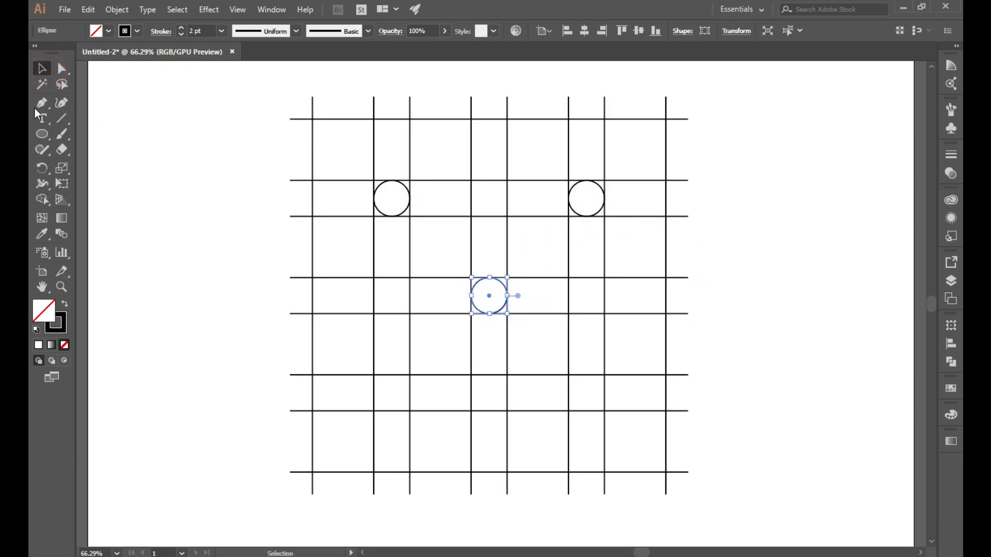
click(84, 16)
click(113, 98)
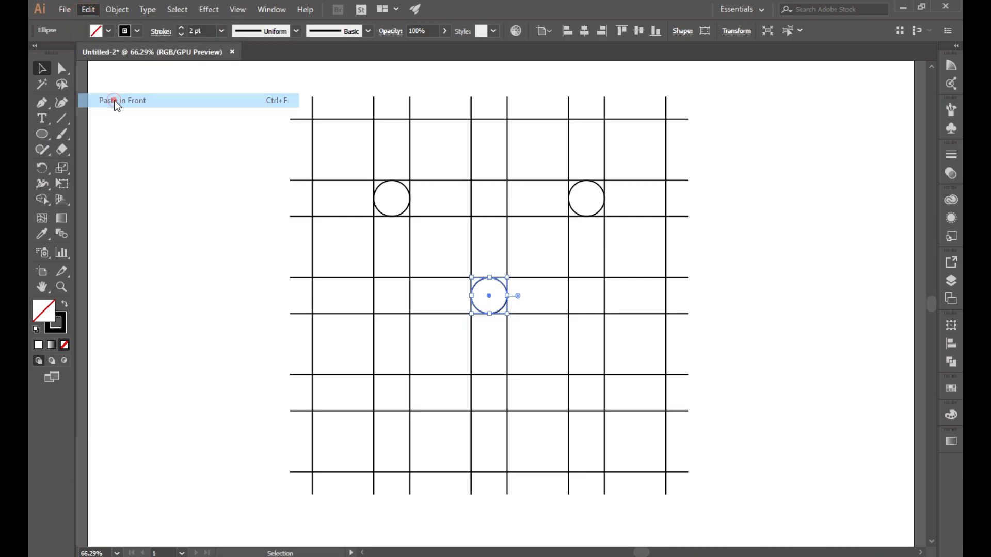
drag(506, 313, 745, 471)
click(760, 314)
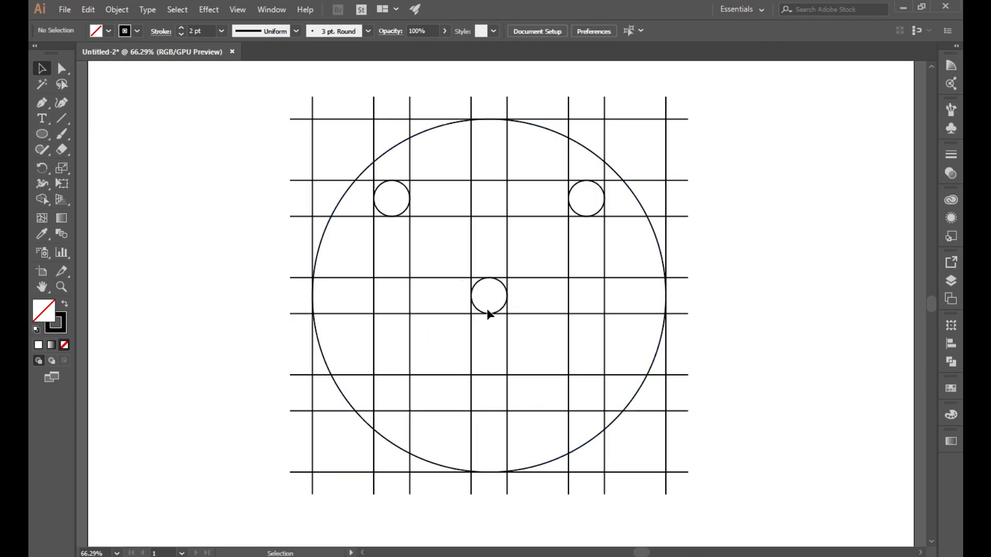
Step: Scale a pasted copy of the centre circle into a mid-sized circle inside the large one
click(501, 312)
click(88, 9)
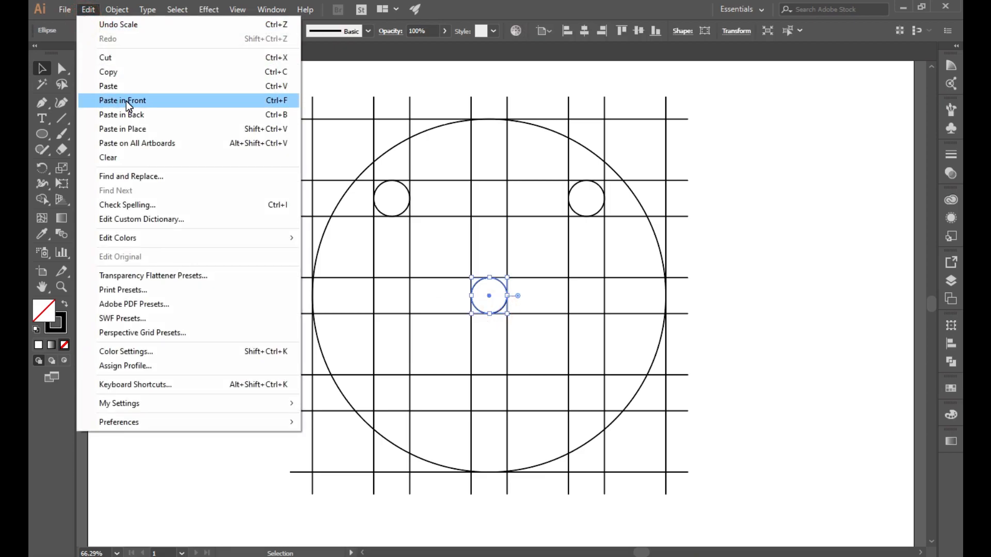
click(125, 98)
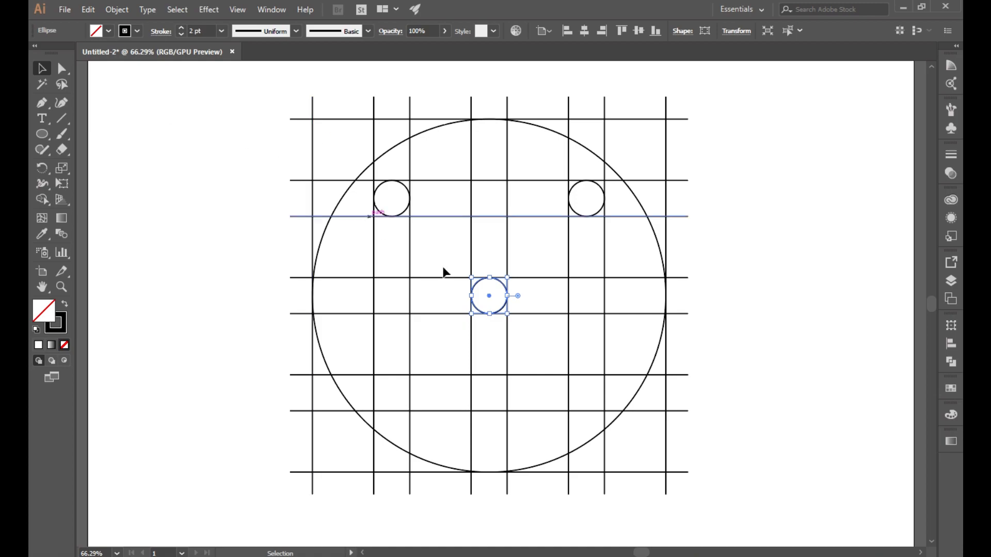
drag(509, 315, 641, 413)
click(764, 312)
Step: Stretch a copy of the centre circle rightward, keeping its left edge, then paste another copy
click(503, 288)
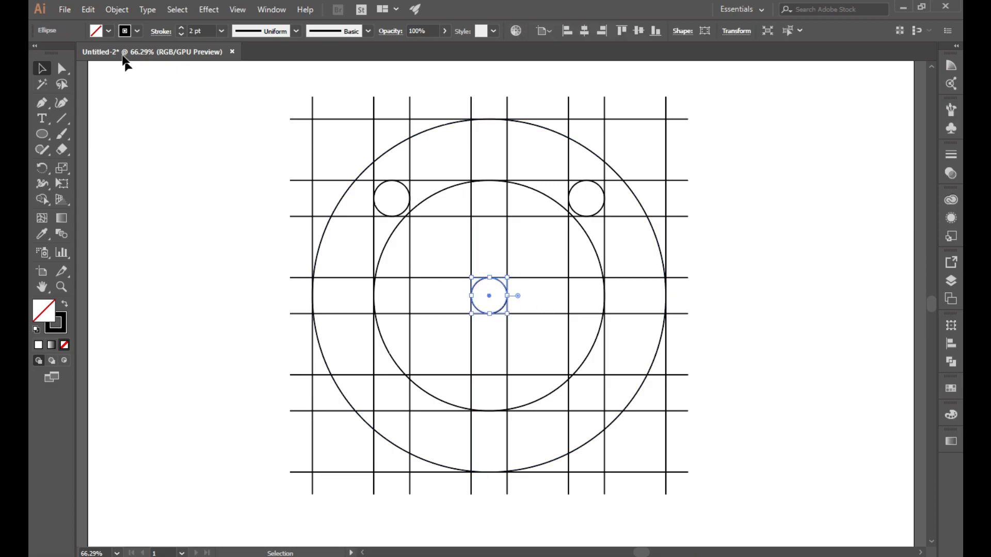
click(90, 12)
click(125, 101)
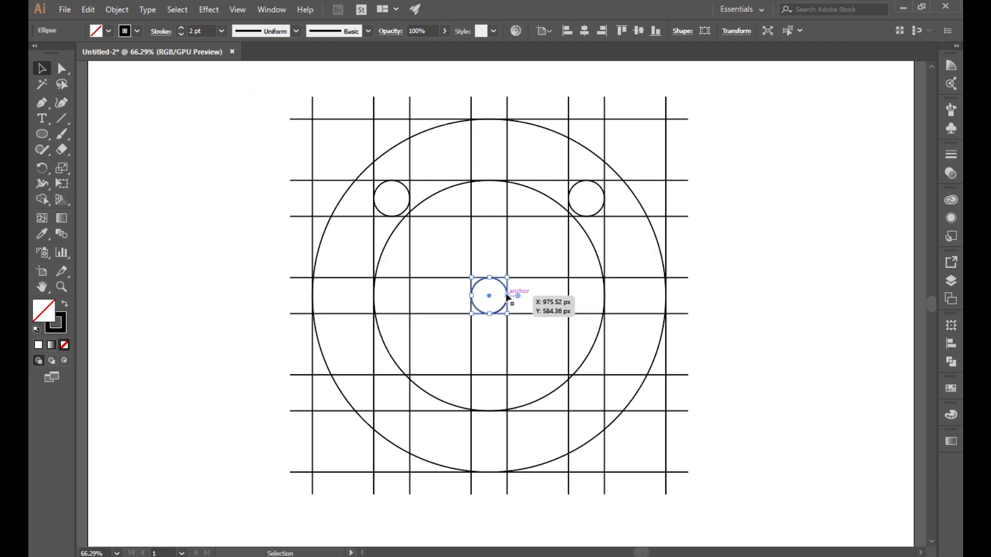
drag(507, 296, 569, 295)
click(443, 295)
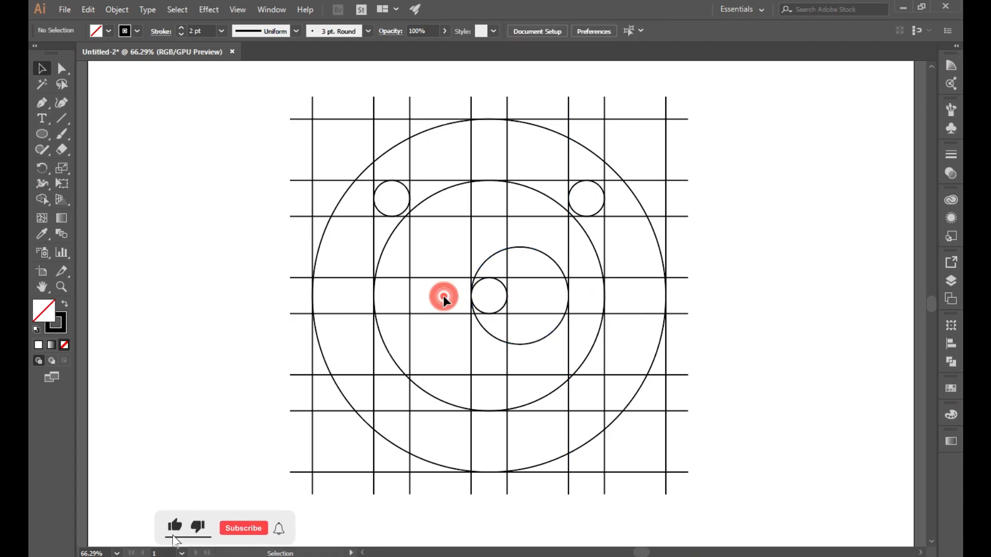
click(504, 309)
click(89, 9)
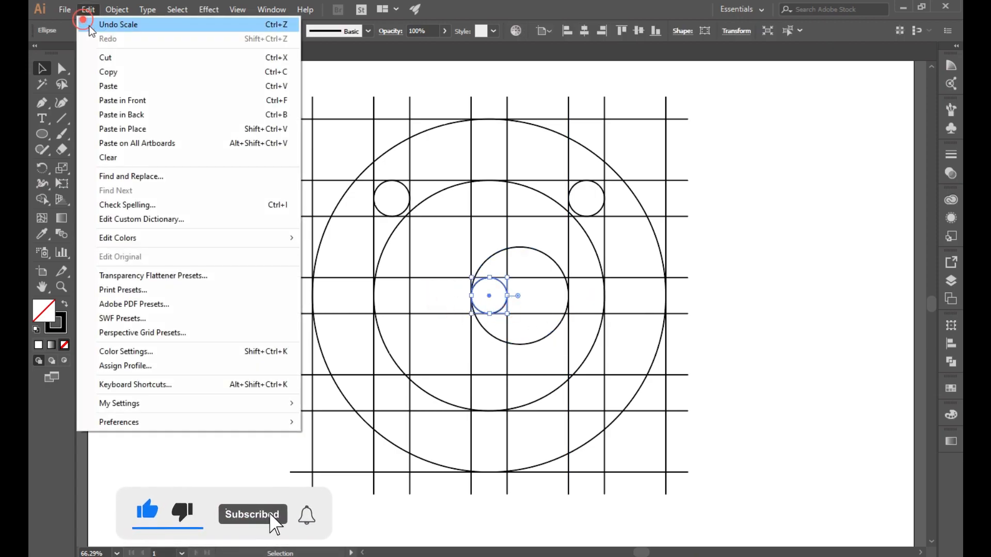
click(124, 97)
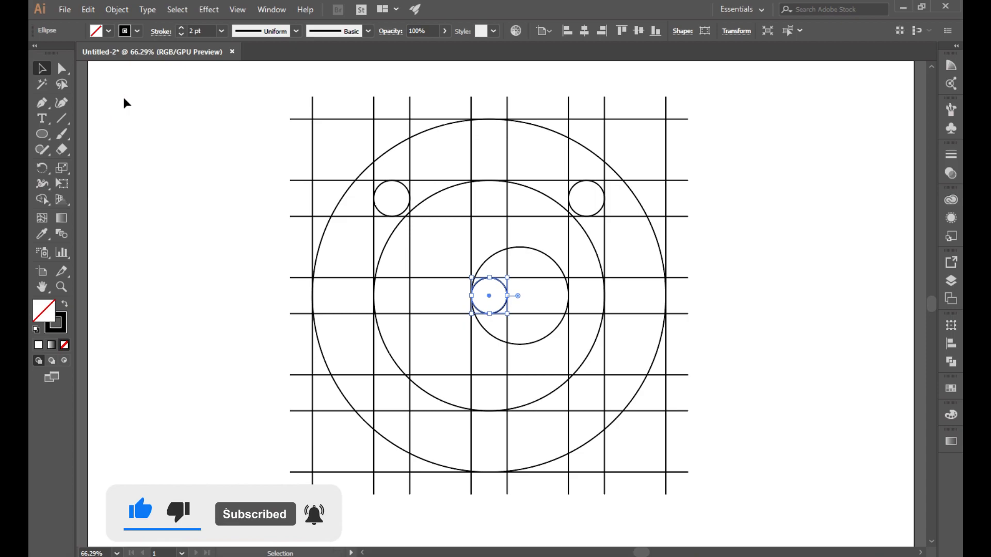
click(235, 203)
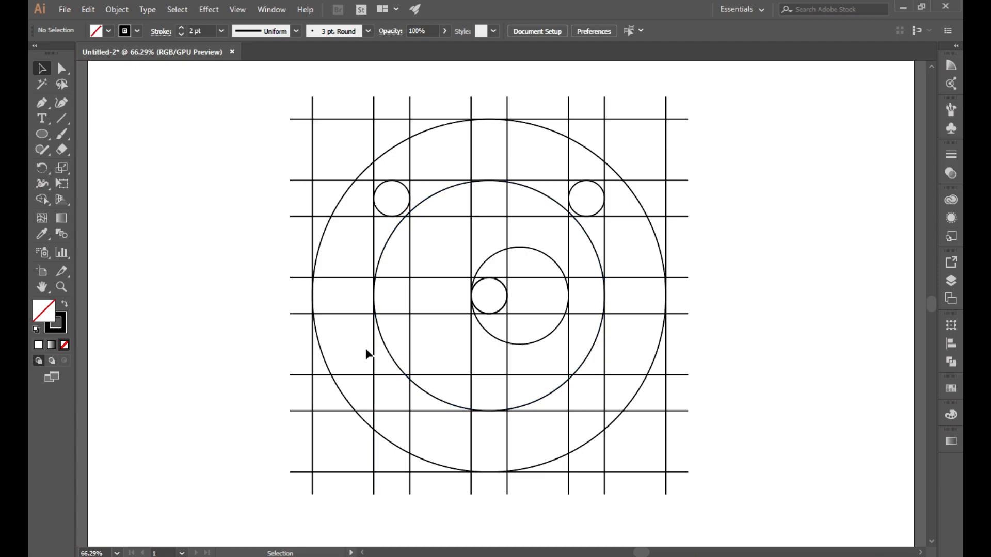
Step: Enlarge the right-offset circle into a ring centred on the grid
click(556, 325)
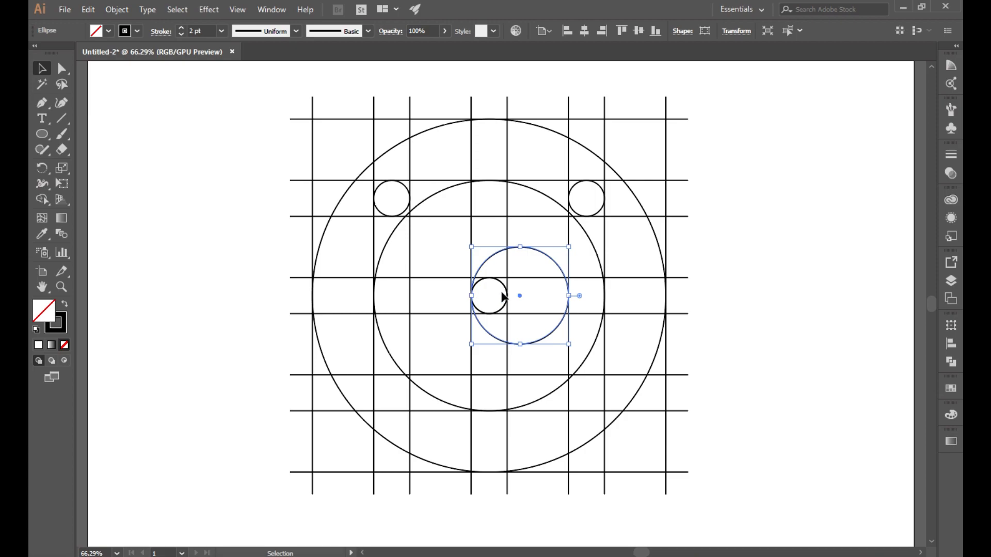
drag(471, 298, 409, 295)
click(765, 253)
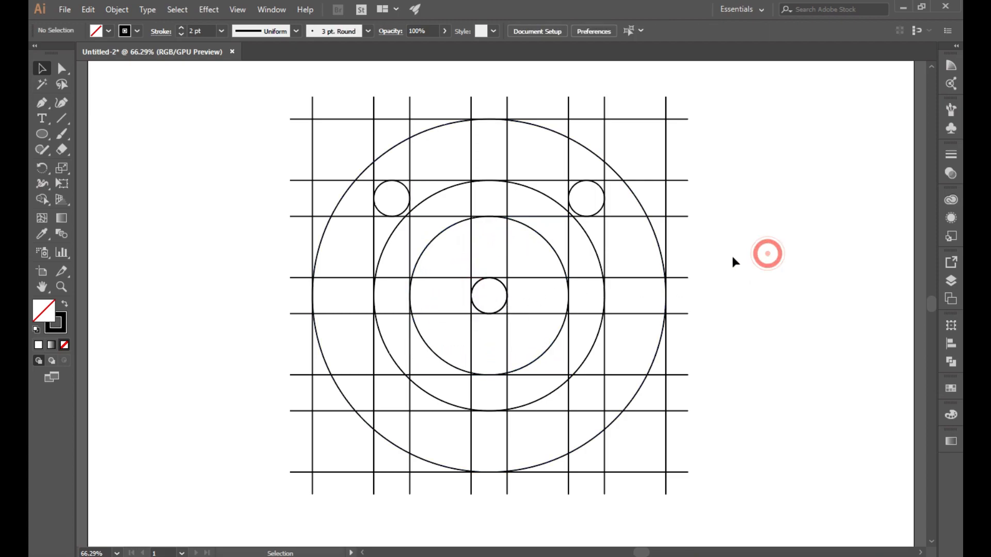
Step: Stretch a copy of the centre circle leftward to the ring's edge
click(504, 292)
click(88, 10)
click(780, 303)
click(478, 309)
drag(471, 296, 411, 294)
click(749, 295)
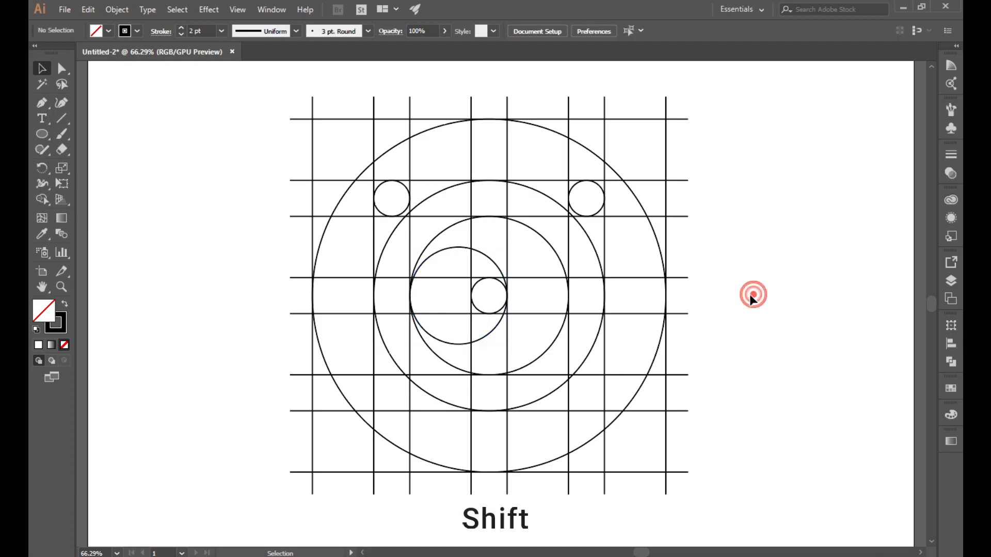
Step: Stretch a copy of the mid-sized inner circle rightward to 678.69 px, reaching the outer circle's edge
click(386, 351)
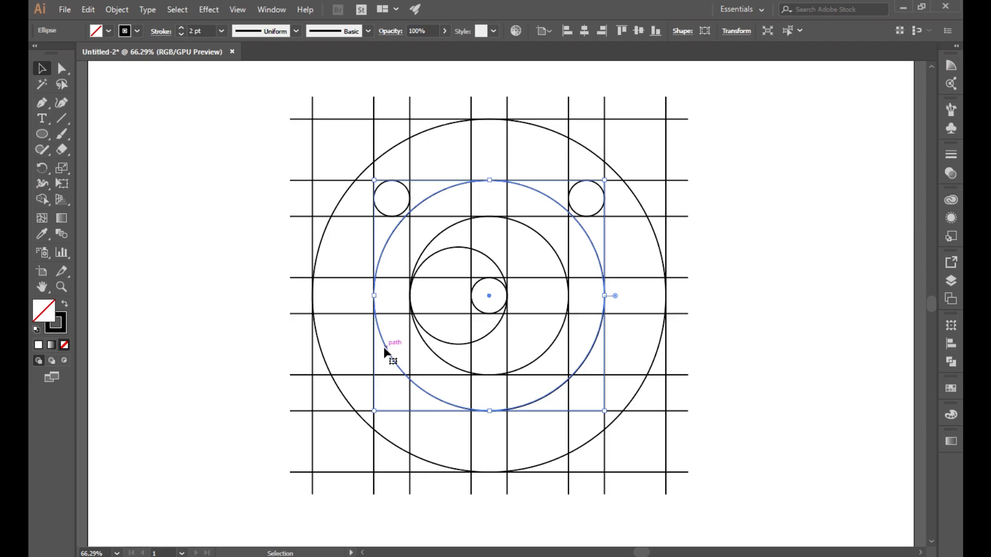
click(89, 9)
click(109, 72)
click(88, 9)
click(129, 100)
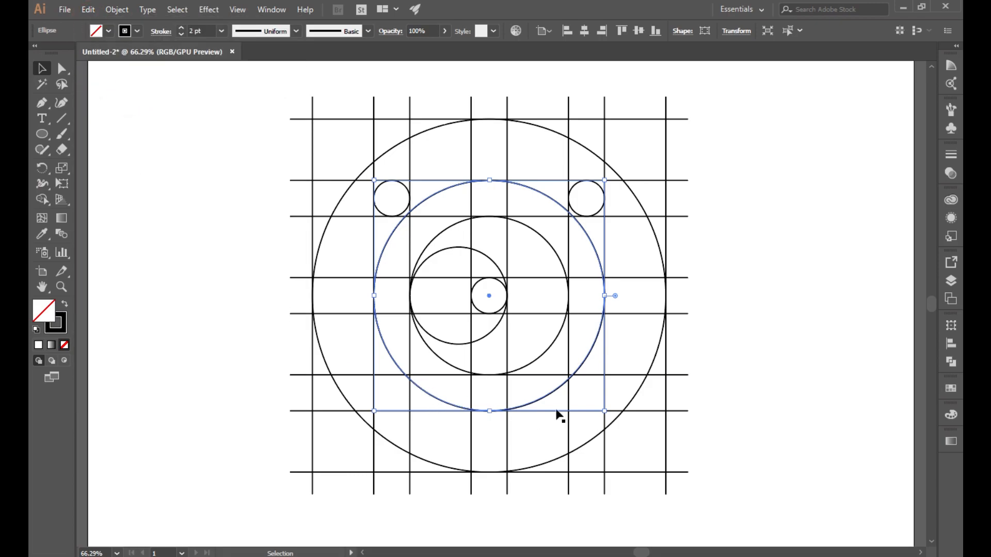
drag(606, 297, 666, 296)
click(766, 313)
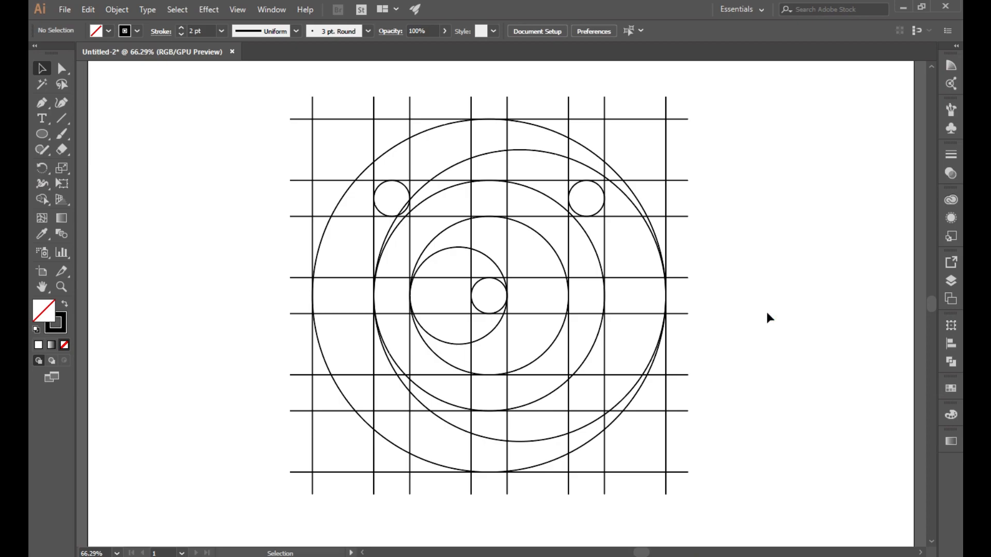
Step: Surround the upper-left small circle with a large and a medium circle scaled from copies
click(406, 188)
click(89, 9)
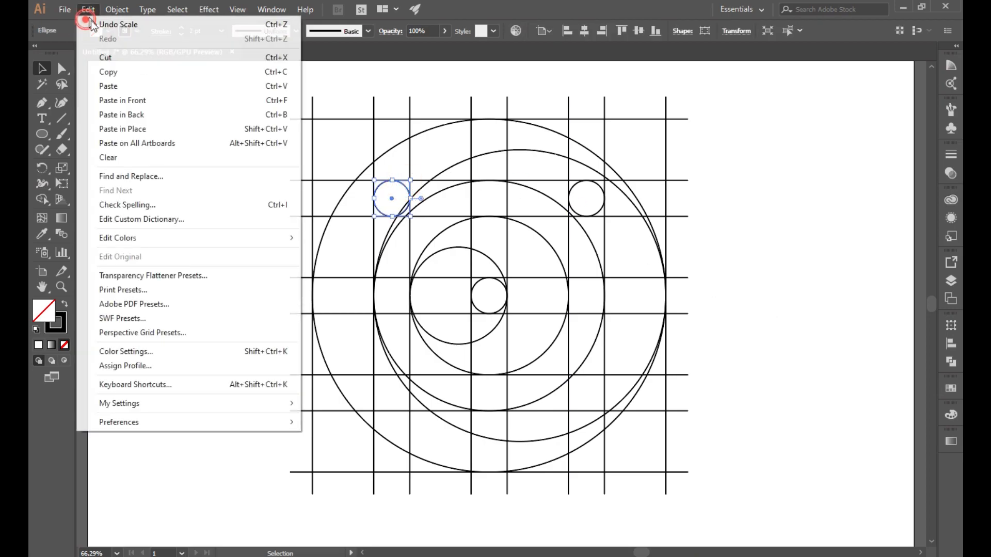
click(109, 73)
click(89, 9)
click(123, 100)
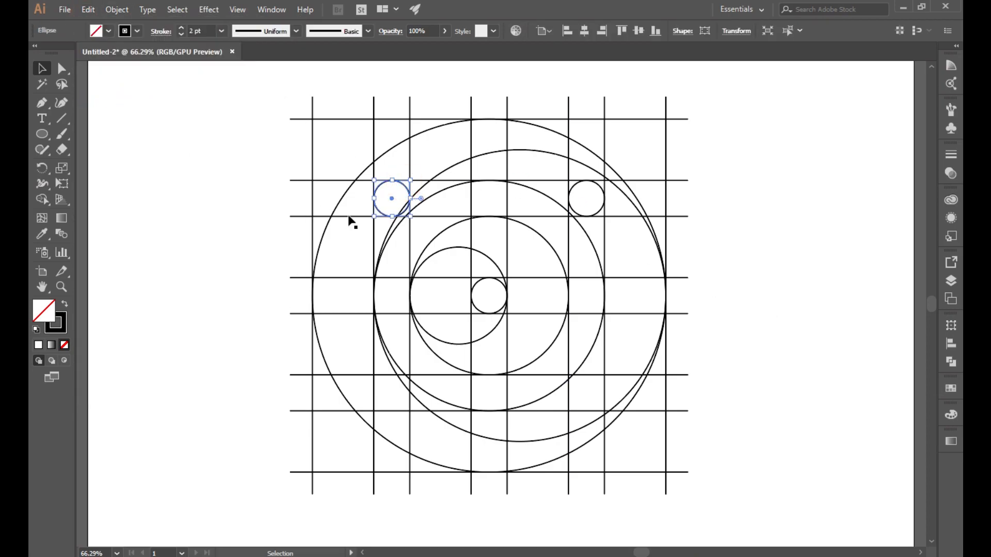
drag(411, 218, 472, 277)
click(177, 154)
click(385, 215)
click(87, 9)
click(130, 100)
drag(419, 198, 470, 198)
click(718, 204)
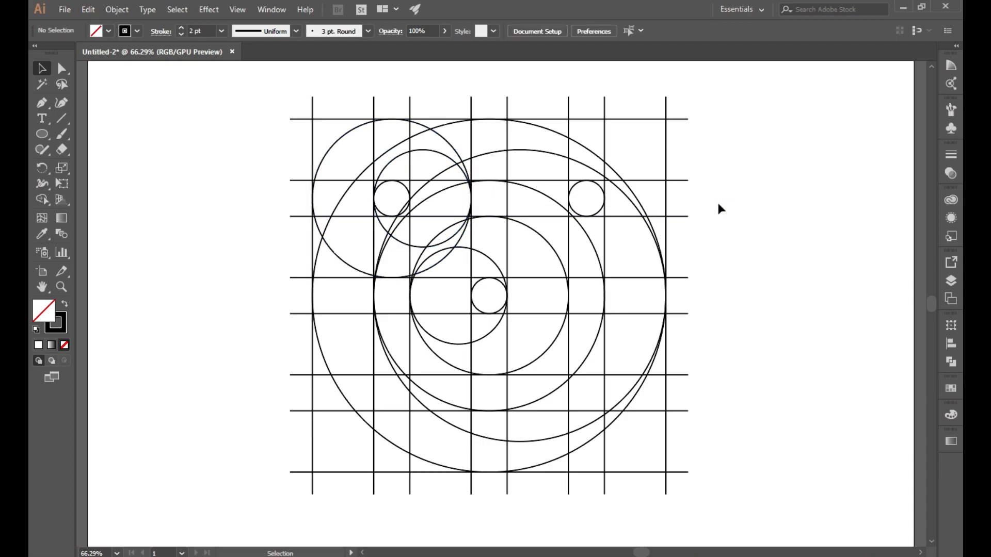
Step: Scale a copy of the upper-right small circle into a large circle spanning the upper-right cells
click(596, 184)
click(84, 10)
click(102, 73)
click(89, 10)
click(119, 101)
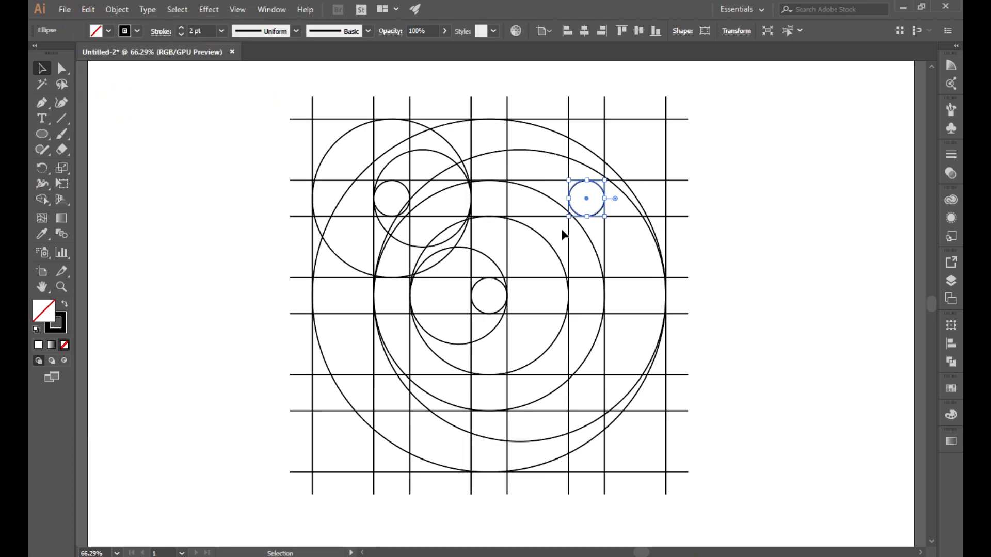
drag(606, 217, 704, 269)
key(ctrl+z)
drag(605, 220, 671, 278)
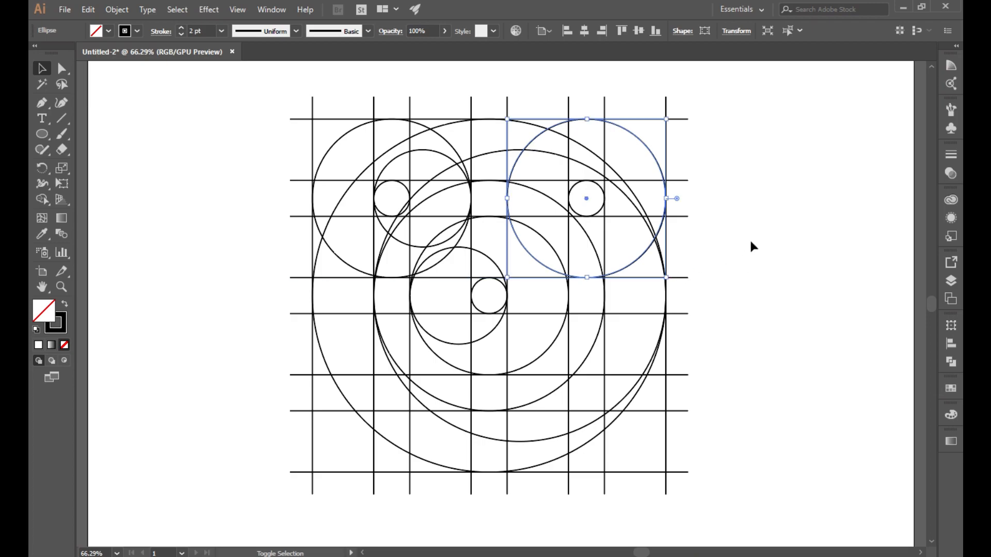
Step: Enlarge another copy of the upper-right small circle into a medium circle about 217 px wide
click(751, 238)
click(603, 207)
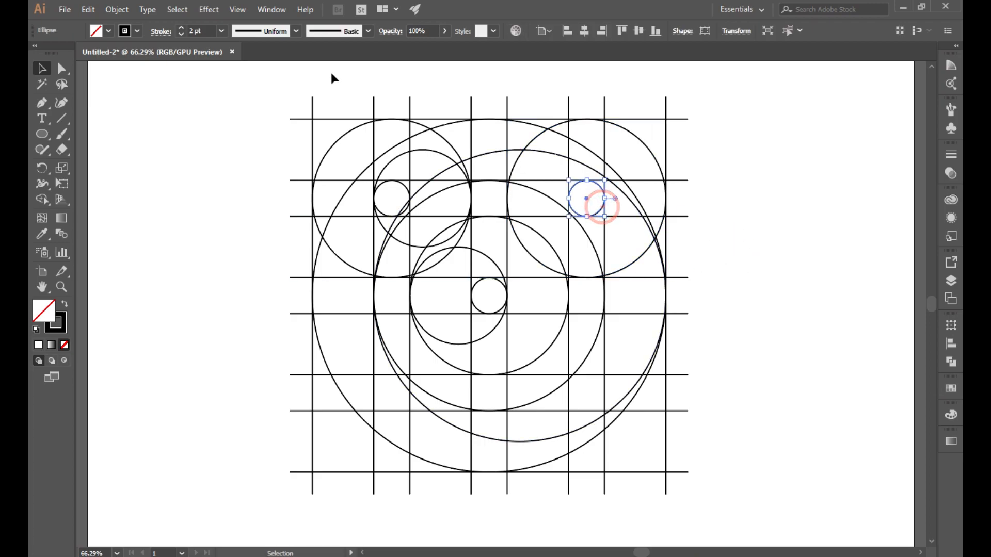
click(88, 9)
click(110, 71)
click(97, 10)
click(121, 99)
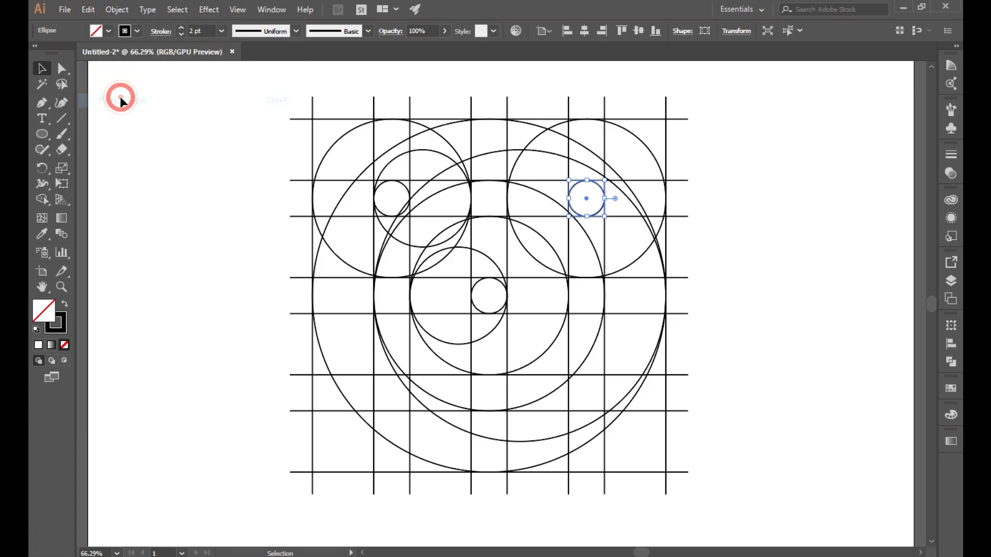
drag(604, 198, 664, 199)
click(742, 201)
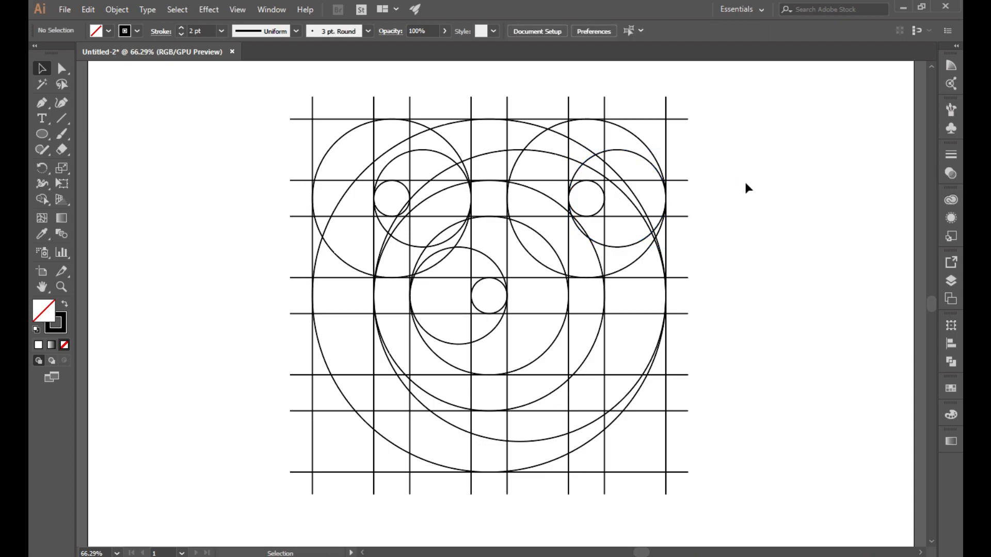
Step: Select all lines and circles and set the Shape Builder fill to lime green with no stroke
drag(237, 96, 753, 509)
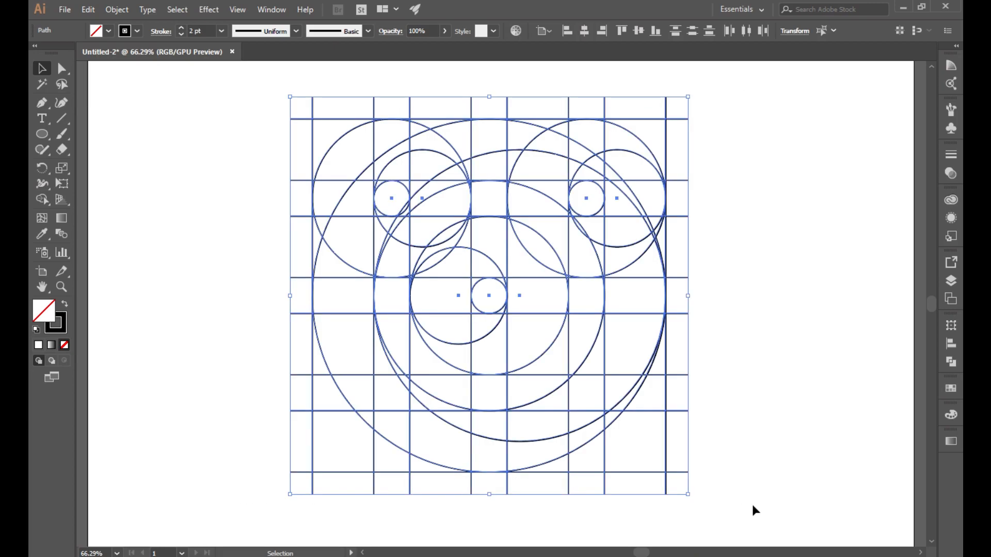
click(43, 199)
click(107, 32)
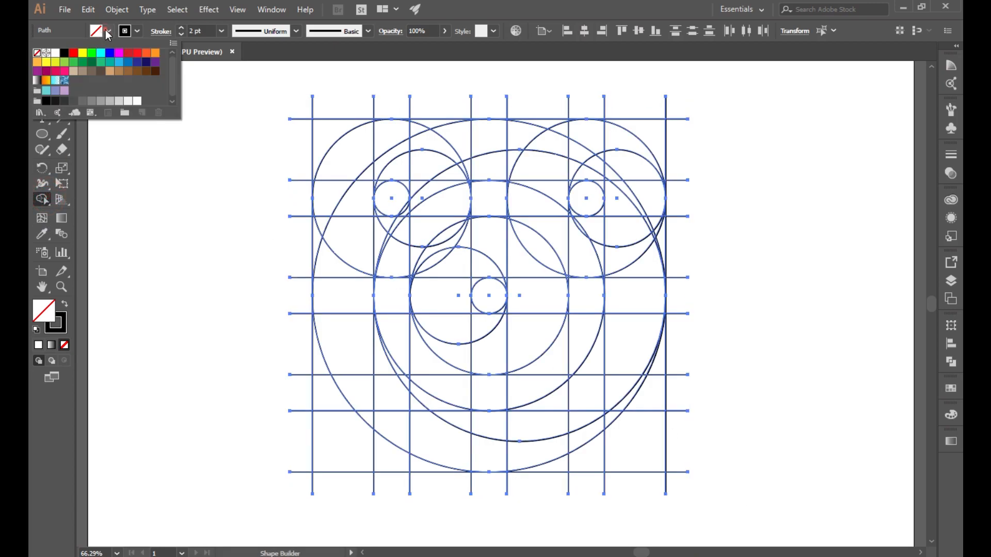
click(56, 63)
click(137, 31)
click(37, 53)
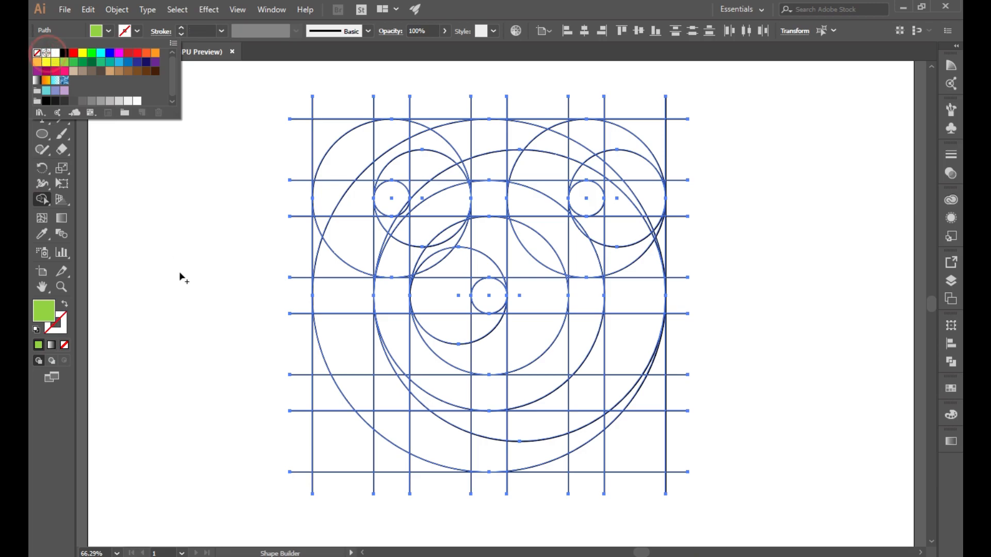
click(180, 273)
Step: Merge the regions along the left and bottom arcs into one green shape
drag(439, 153, 466, 175)
click(62, 286)
drag(523, 166, 543, 187)
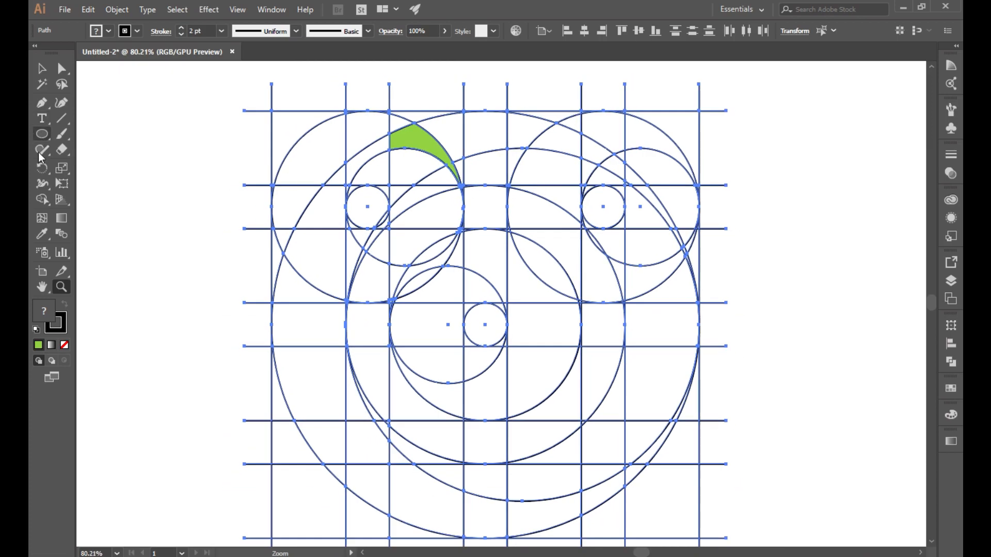
click(43, 199)
click(135, 31)
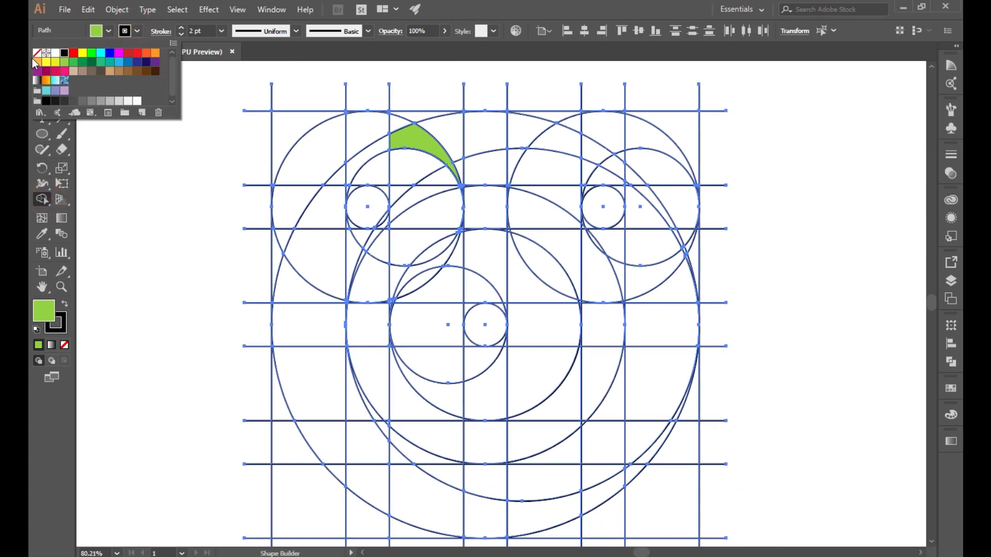
click(38, 53)
mouse_move(400, 135)
mouse_down()
mouse_move(380, 146)
mouse_move(337, 150)
mouse_move(327, 171)
mouse_move(336, 189)
mouse_move(299, 195)
mouse_move(313, 256)
mouse_move(280, 237)
mouse_move(311, 248)
mouse_move(299, 277)
mouse_move(306, 324)
mouse_move(357, 429)
mouse_move(330, 407)
mouse_up()
click(291, 239)
click(280, 256)
mouse_move(353, 445)
mouse_down()
mouse_move(440, 500)
mouse_move(530, 515)
mouse_move(392, 458)
mouse_move(354, 454)
mouse_move(342, 466)
mouse_move(436, 504)
mouse_move(578, 510)
mouse_move(634, 475)
mouse_up()
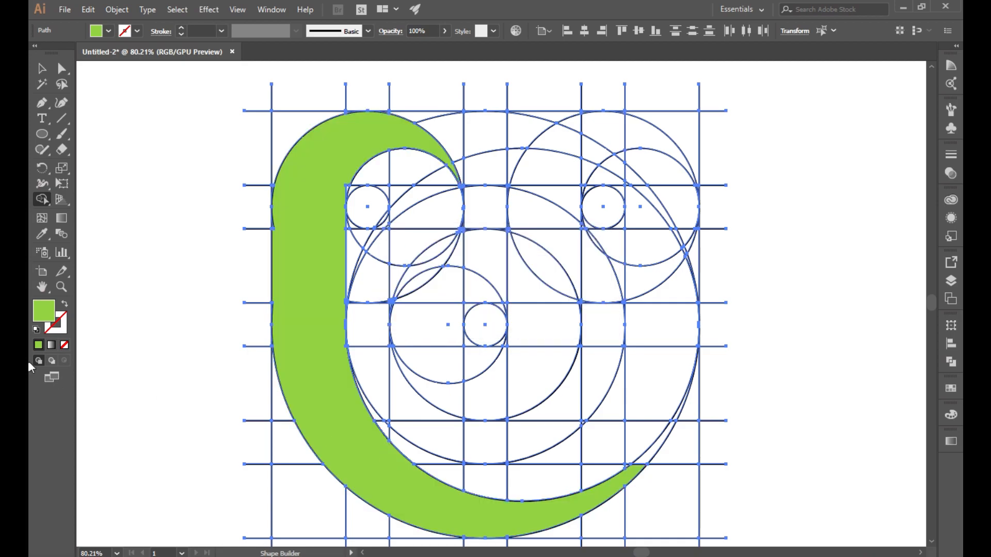
Step: Add the thin sliver above the crescent's lower-right tip to the green shape
click(64, 281)
drag(652, 435, 784, 496)
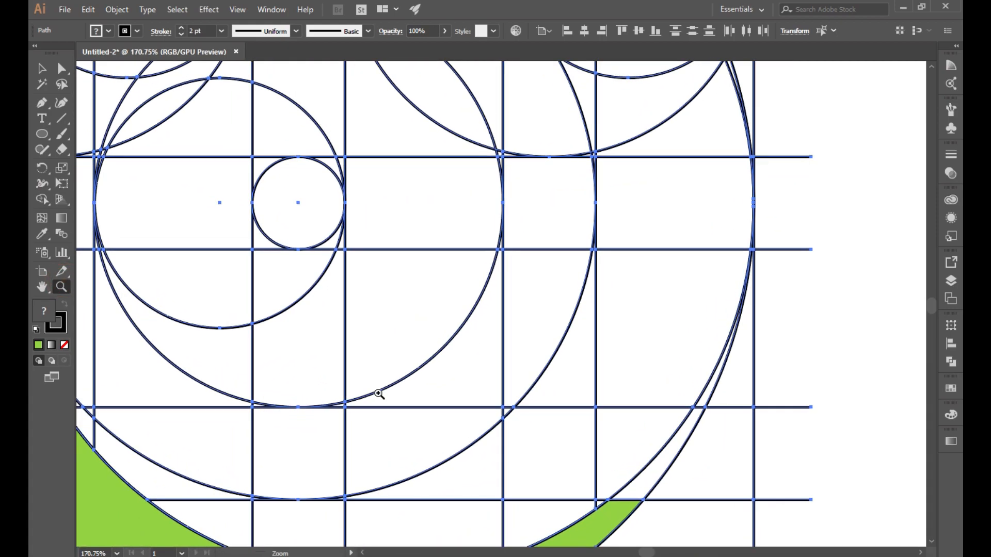
click(41, 199)
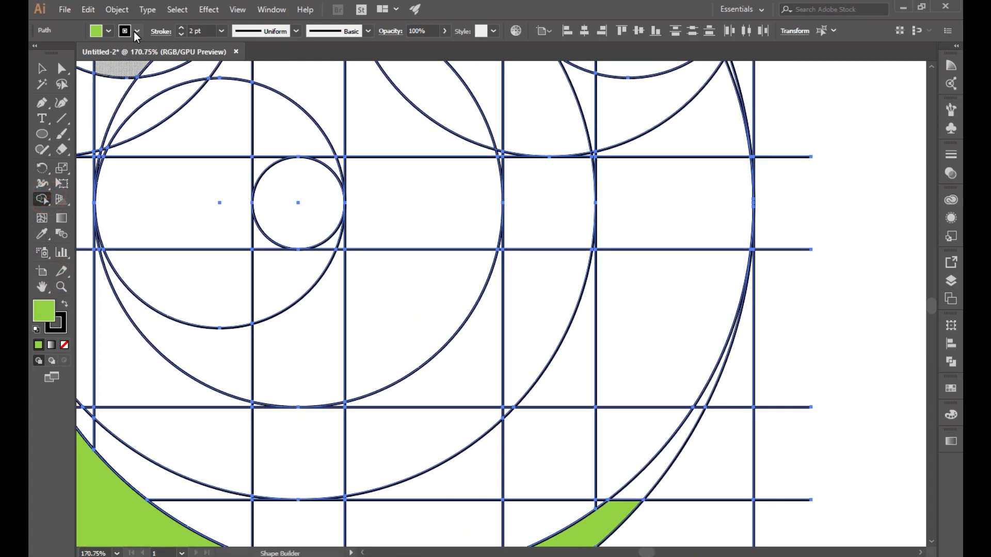
click(108, 31)
mouse_move(608, 513)
mouse_down()
mouse_move(626, 482)
mouse_move(645, 482)
mouse_up()
key(ctrl+z)
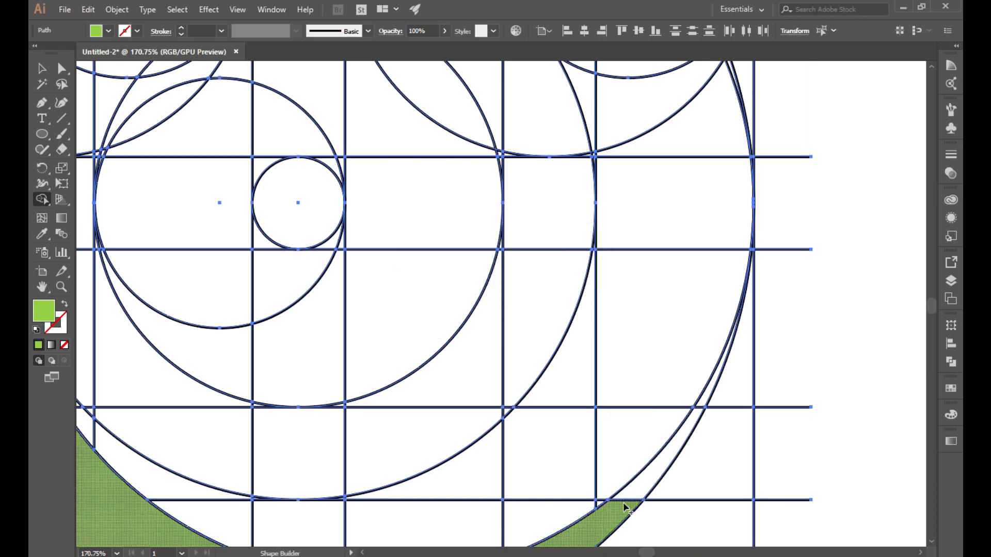
drag(699, 410, 699, 410)
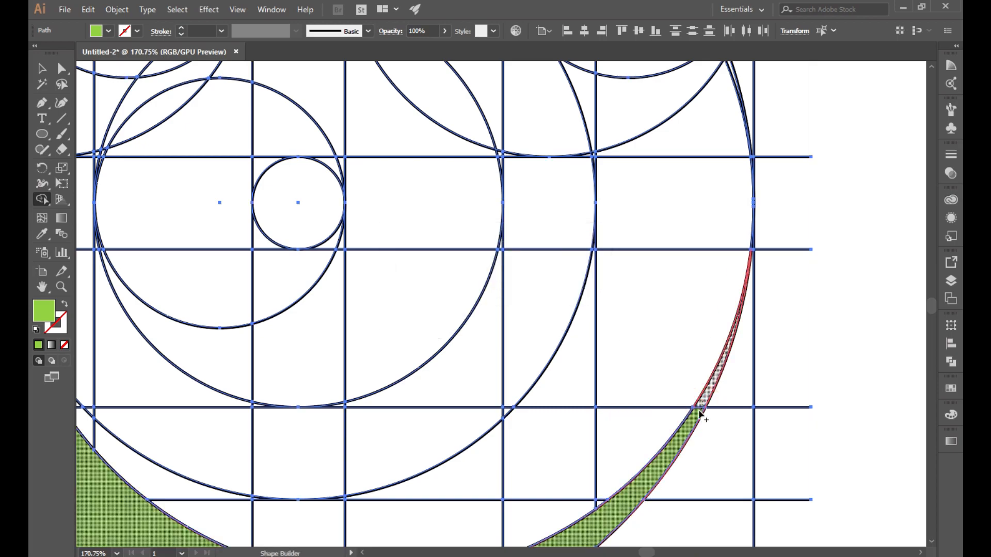
Step: Merge the remaining left-edge and inner-corner regions into the green crescent
drag(642, 552, 625, 552)
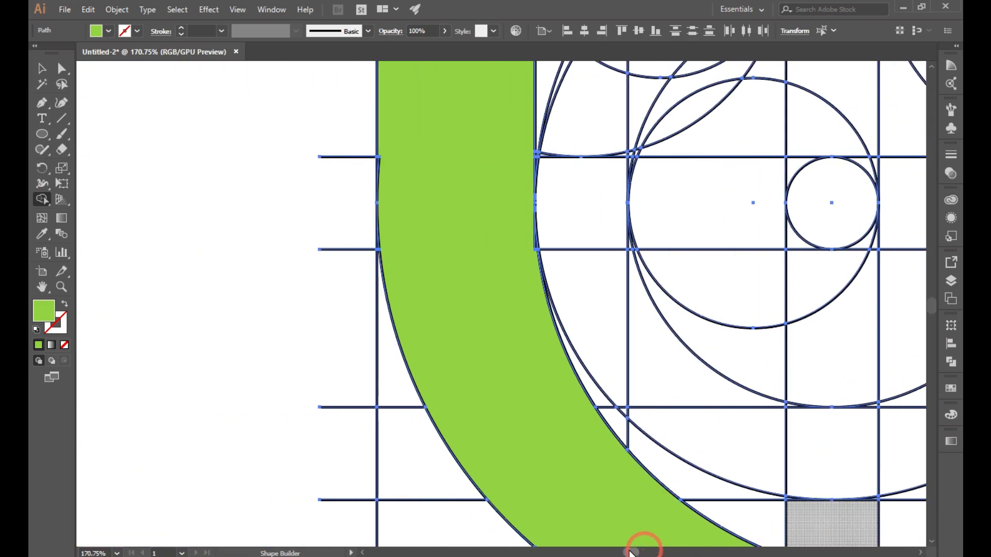
scroll(606, 454, up, 5)
drag(393, 246, 380, 259)
scroll(419, 459, down, 1)
scroll(408, 413, down, 2)
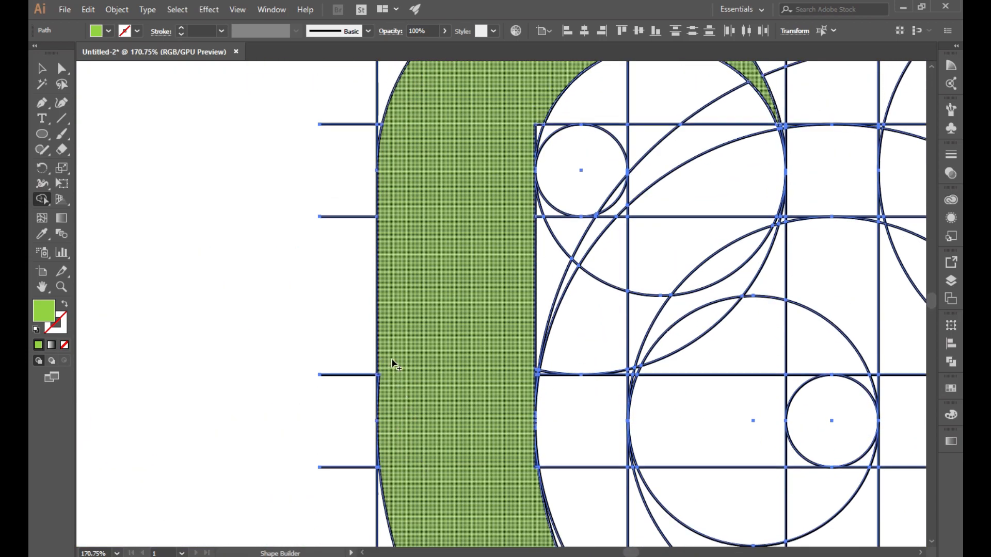
scroll(389, 387, up, 3)
drag(385, 410, 381, 422)
click(395, 422)
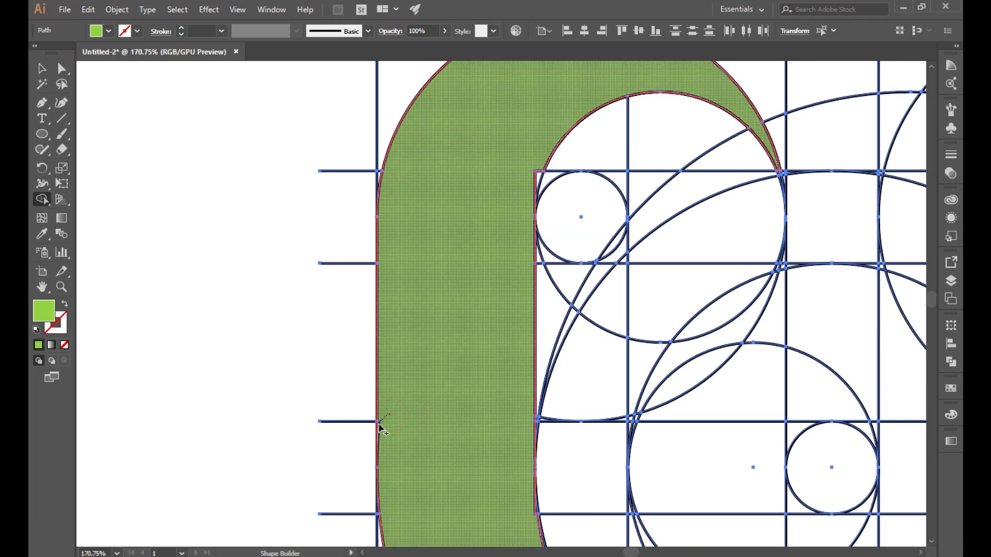
scroll(440, 428, up, 5)
drag(515, 282, 539, 321)
scroll(427, 355, down, 1)
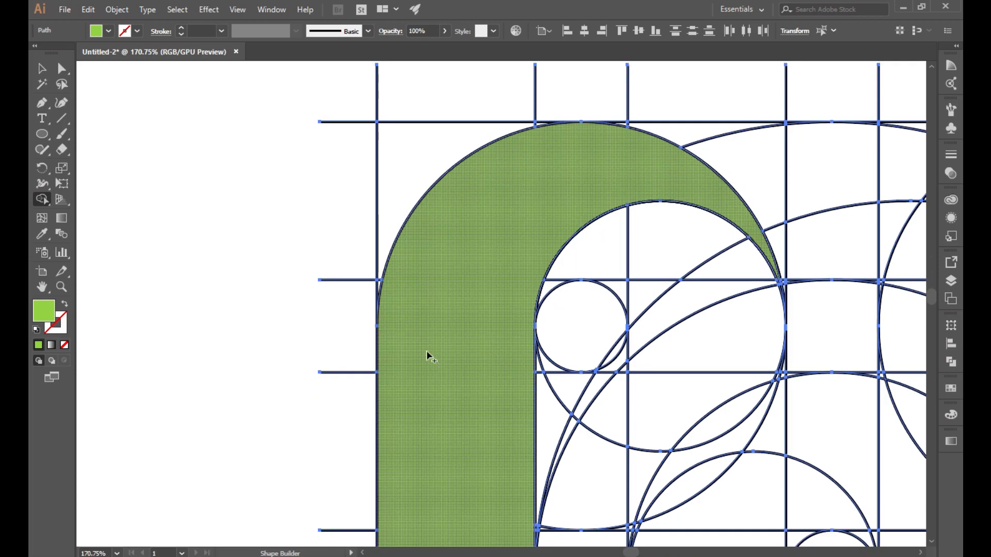
Step: Zoom out to view the whole green crescent ribbon
key(z)
alt+click(579, 346)
scroll(580, 345, down, 2)
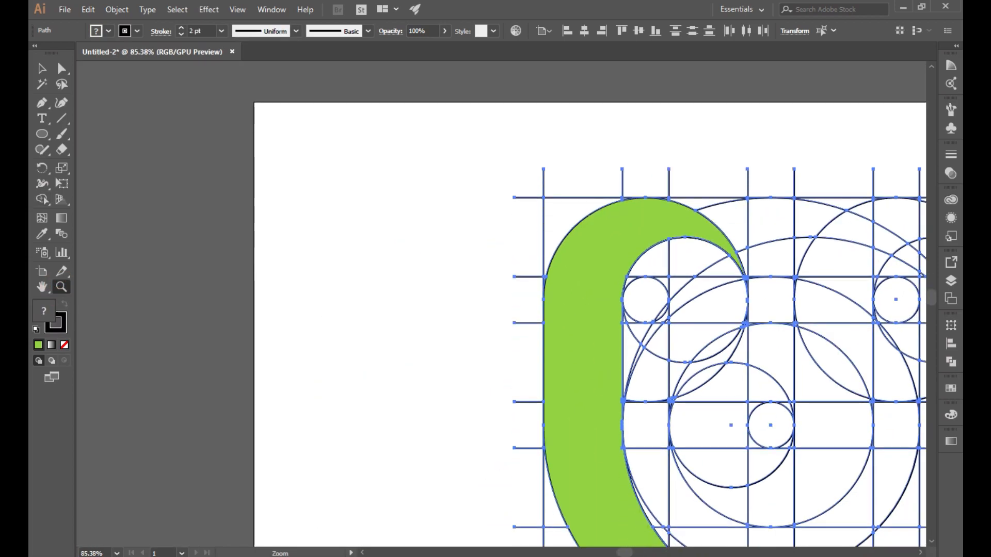
drag(625, 552, 641, 552)
scroll(588, 467, down, 2)
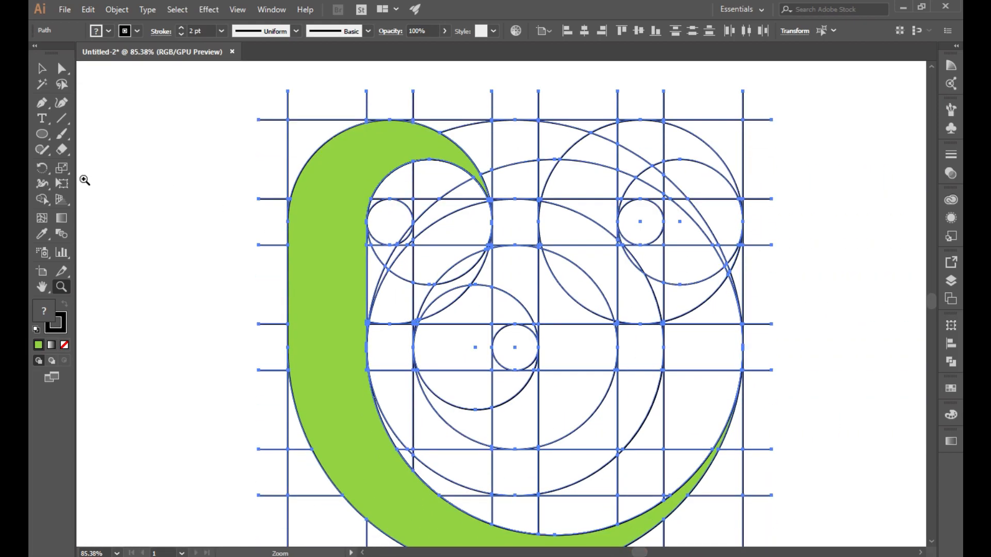
scroll(162, 231, down, 1)
click(42, 199)
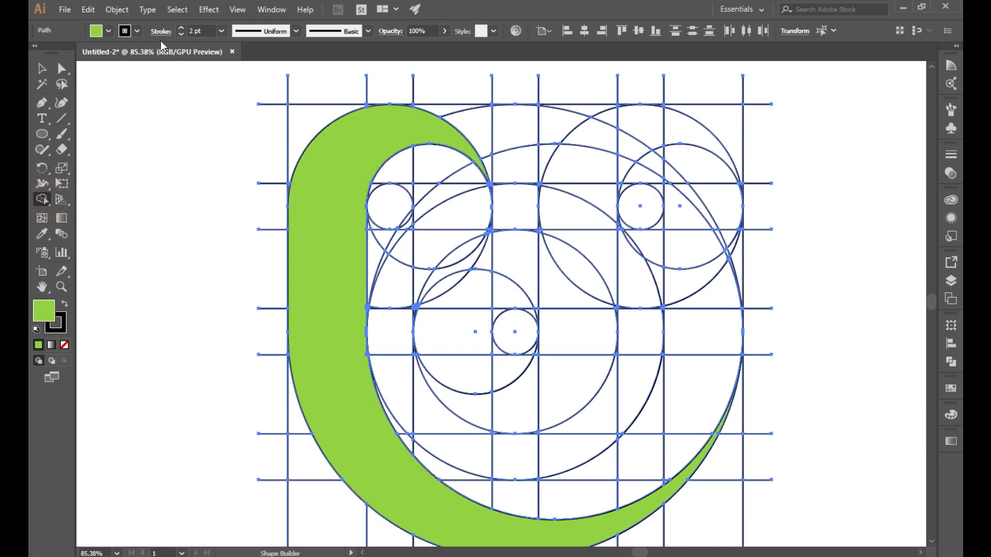
click(138, 31)
Step: Set the Shape Builder fill to grey with no stroke
click(38, 53)
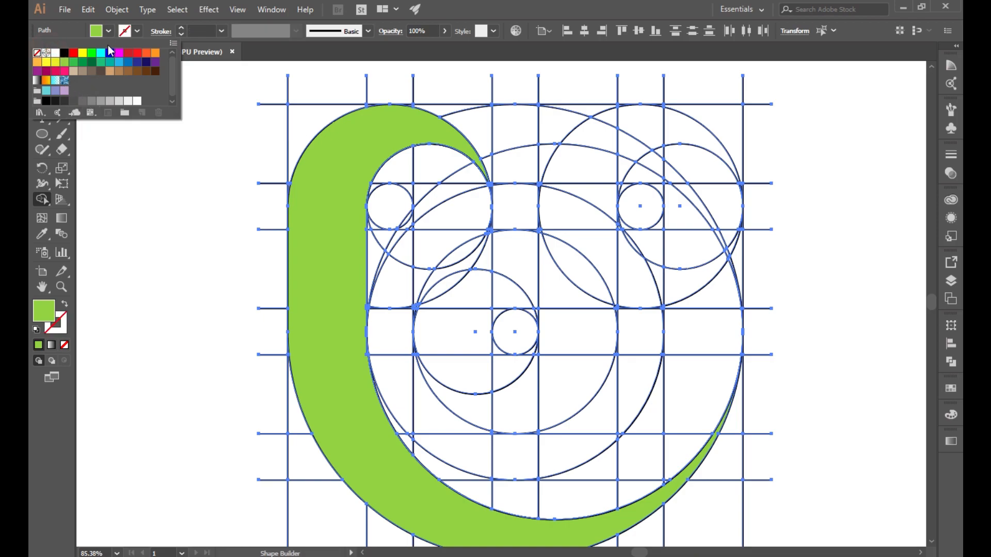
click(108, 31)
click(92, 101)
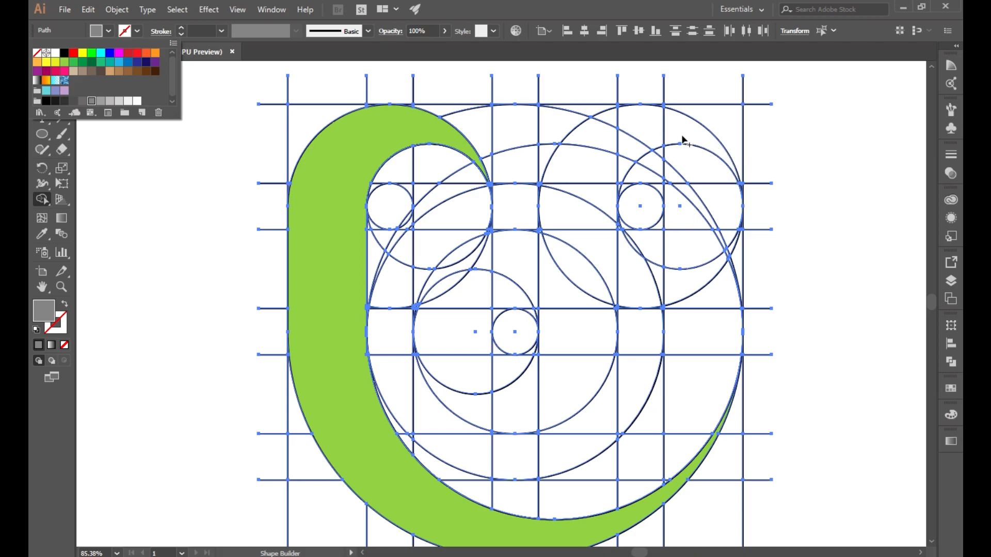
click(620, 137)
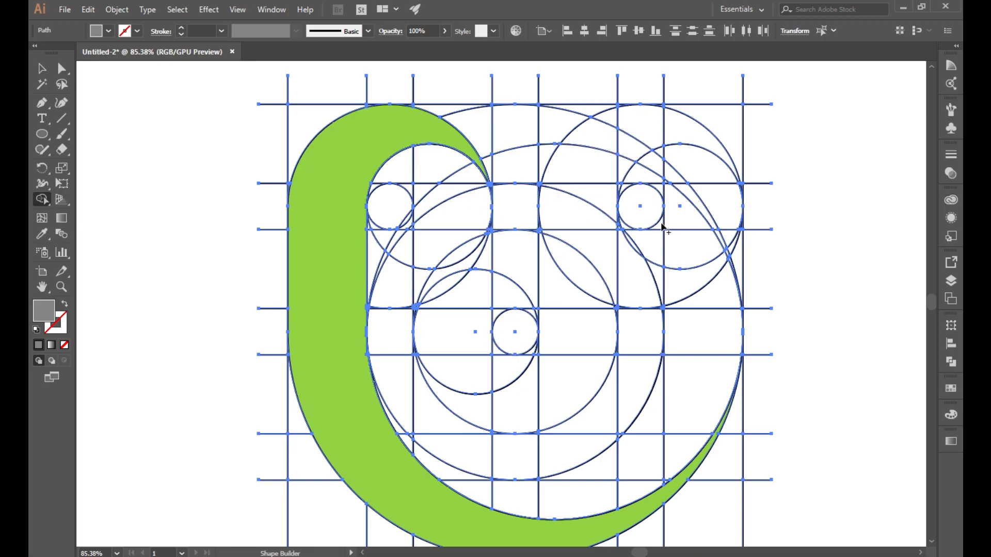
Step: Merge the upper-right arc regions into a grey hooked ribbon, undoing a stray crescent merge
mouse_move(728, 164)
mouse_down()
mouse_move(678, 136)
mouse_move(610, 123)
mouse_move(623, 145)
mouse_move(592, 164)
mouse_move(625, 162)
mouse_move(598, 194)
mouse_move(565, 208)
mouse_move(571, 256)
mouse_move(631, 272)
mouse_up()
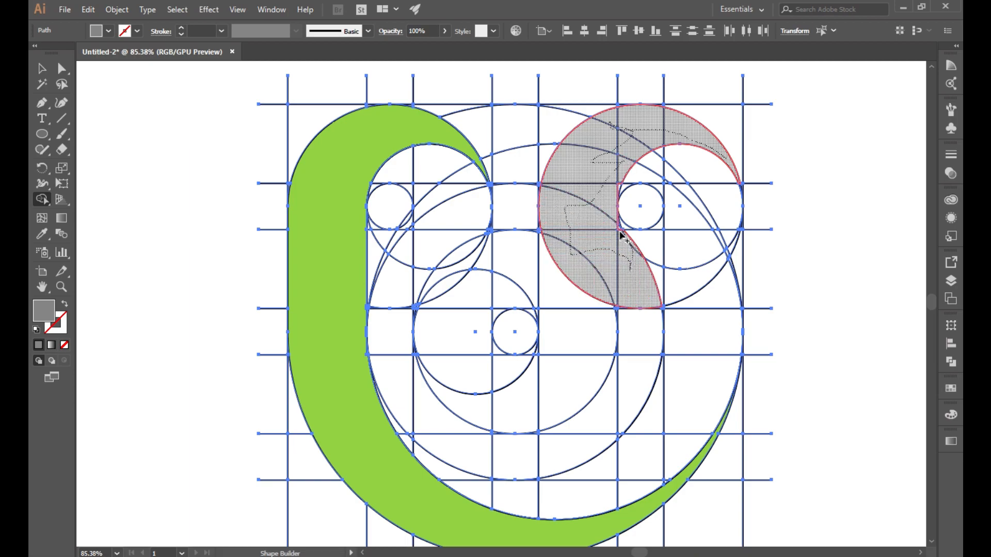
drag(619, 231, 623, 242)
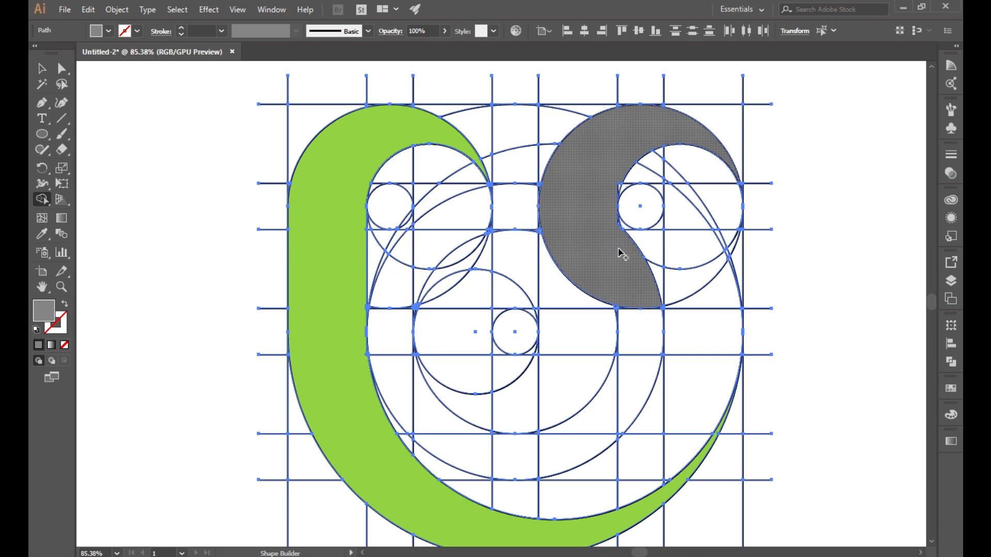
key(ctrl+z)
mouse_move(697, 134)
mouse_down()
mouse_move(600, 148)
mouse_move(588, 265)
mouse_move(547, 392)
mouse_move(467, 403)
mouse_move(573, 353)
mouse_move(591, 150)
mouse_move(629, 133)
mouse_move(611, 199)
mouse_up()
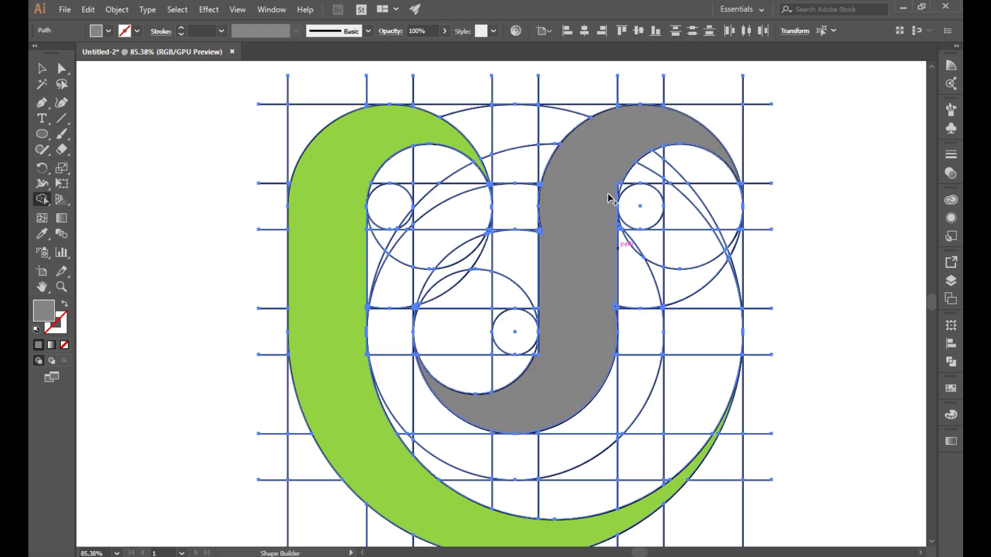
key(z)
click(574, 360)
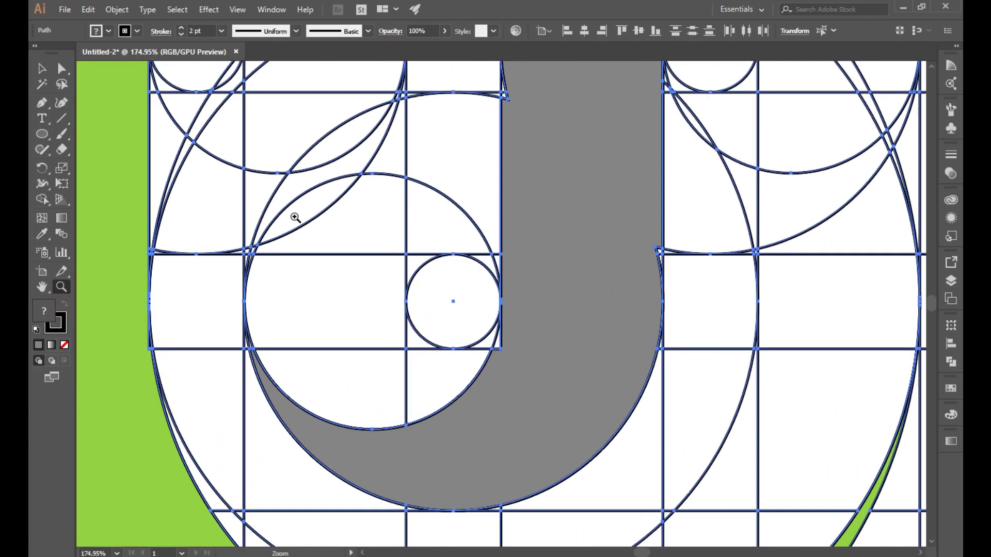
click(42, 200)
Step: Join the sliver beside the small circle and the rest of the grey J into the ribbon, then zoom out
click(137, 31)
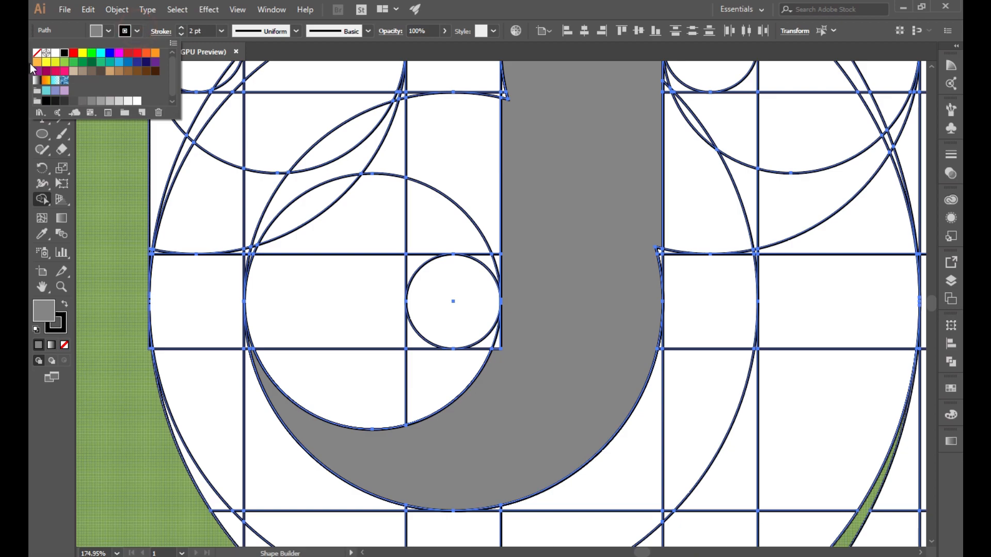
click(38, 53)
drag(526, 316, 498, 336)
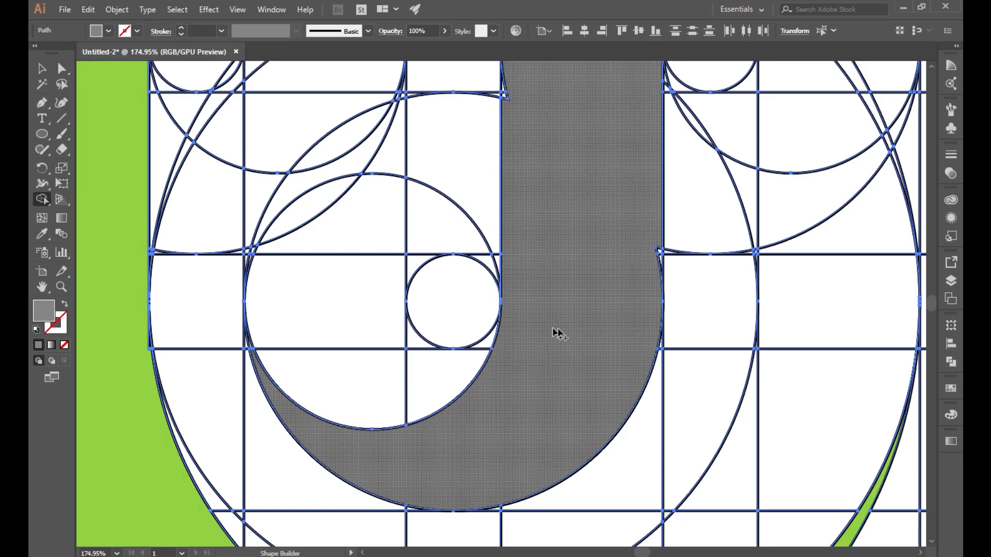
mouse_move(652, 237)
mouse_down()
mouse_move(661, 263)
mouse_move(662, 254)
mouse_up()
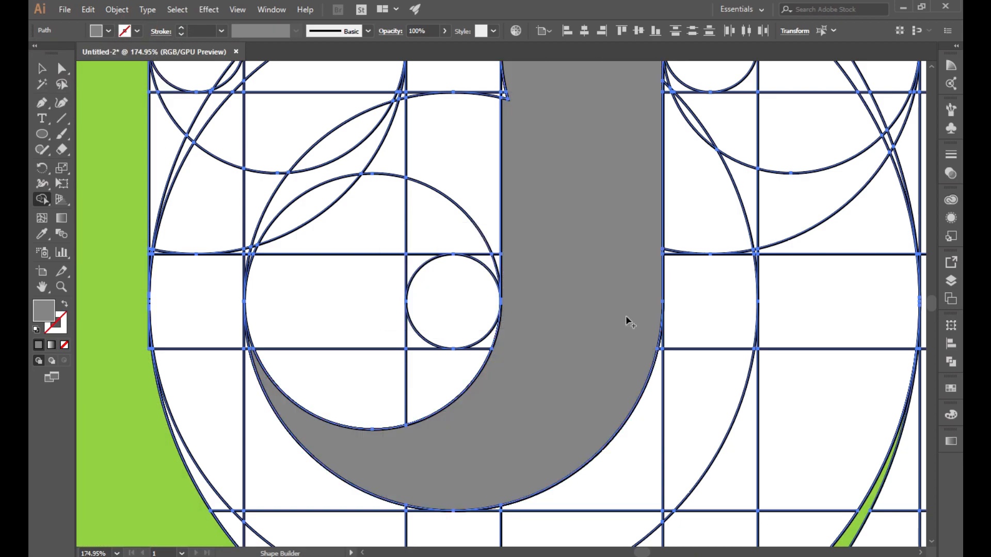
scroll(627, 315, up, 5)
mouse_move(665, 209)
mouse_down()
mouse_move(663, 235)
mouse_move(513, 305)
mouse_move(504, 328)
mouse_move(518, 313)
mouse_move(506, 323)
mouse_up()
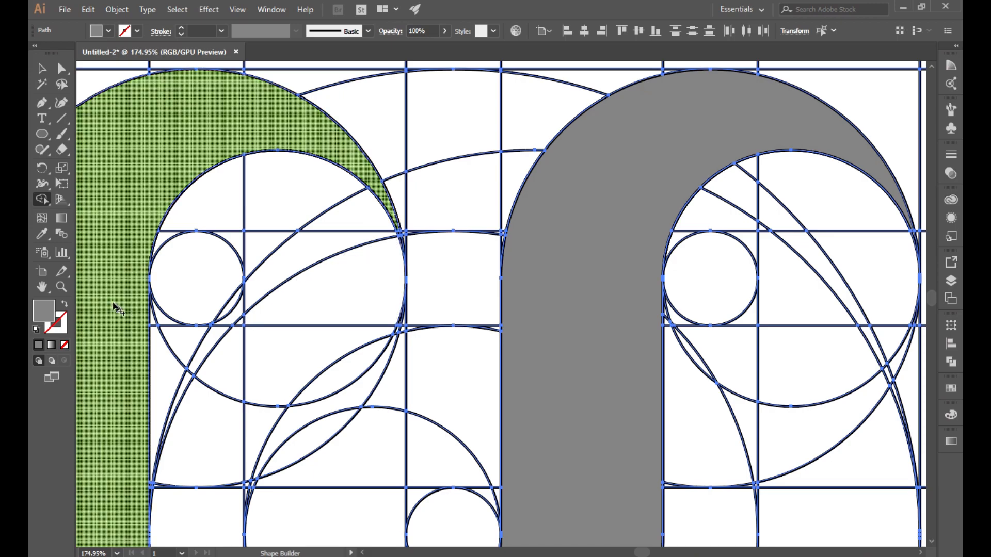
click(61, 287)
alt+click(421, 400)
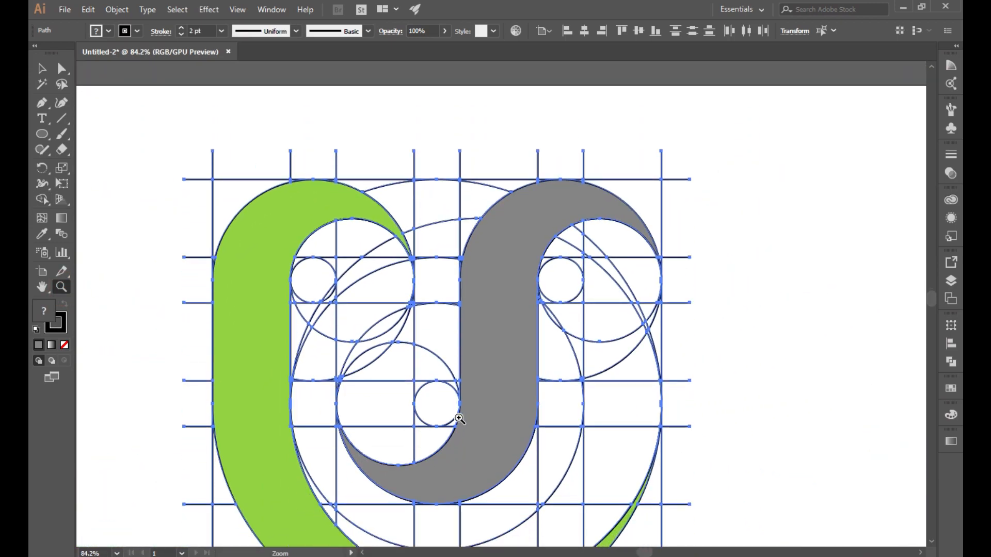
Step: Try a green fill on the selected shapes, then undo it
drag(426, 391, 424, 389)
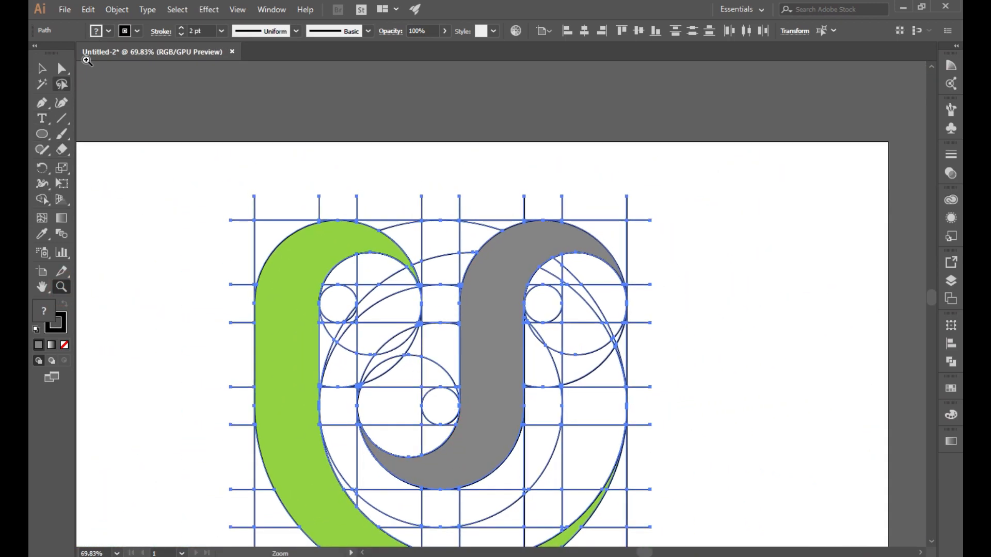
click(107, 32)
click(74, 62)
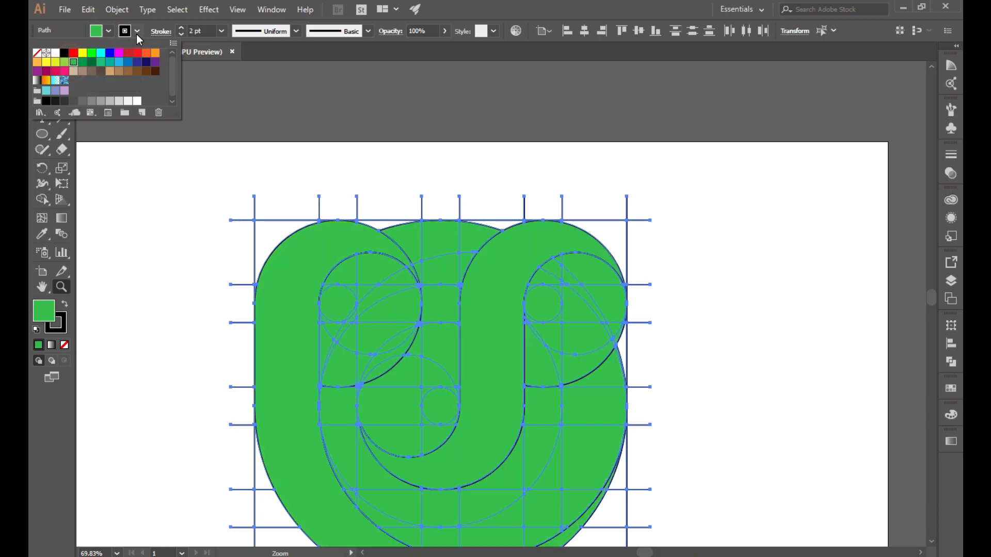
key(Escape)
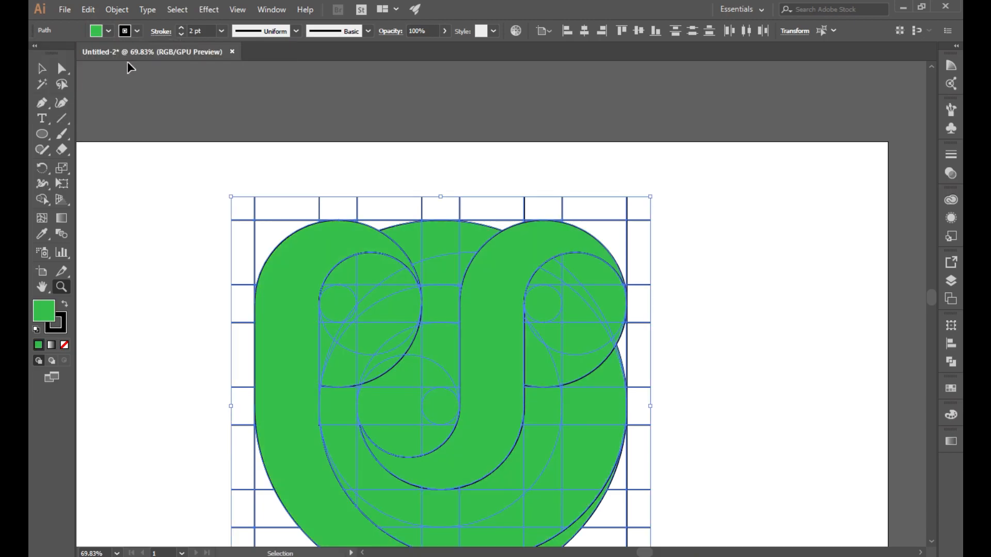
key(ctrl+z)
Step: Set Shape Builder to a darker green fill with no stroke
click(41, 200)
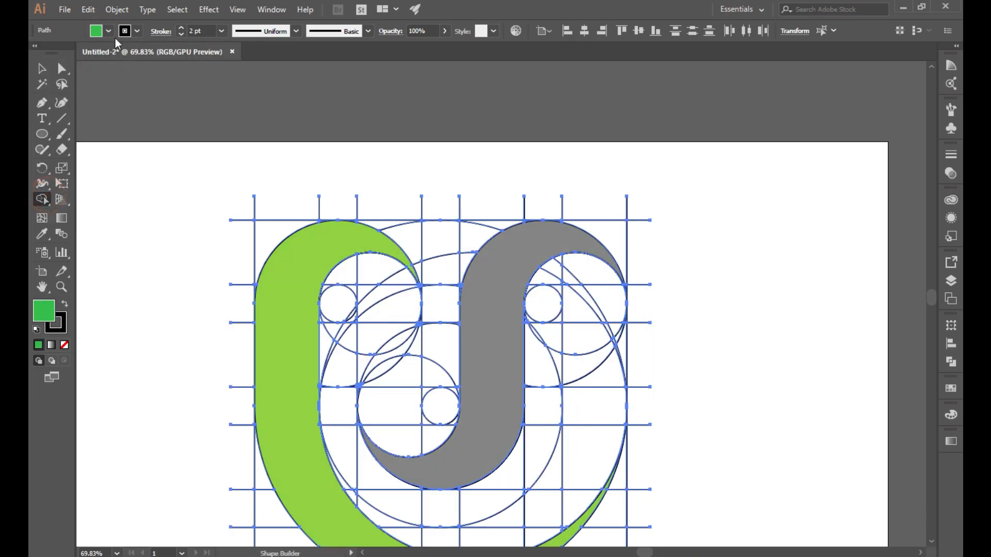
click(124, 31)
click(37, 52)
click(109, 31)
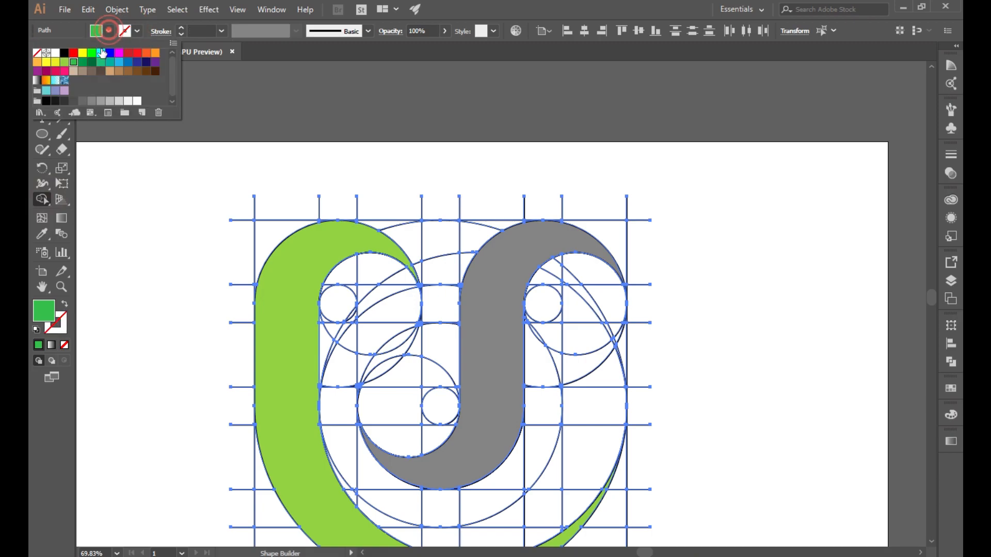
click(81, 63)
click(173, 335)
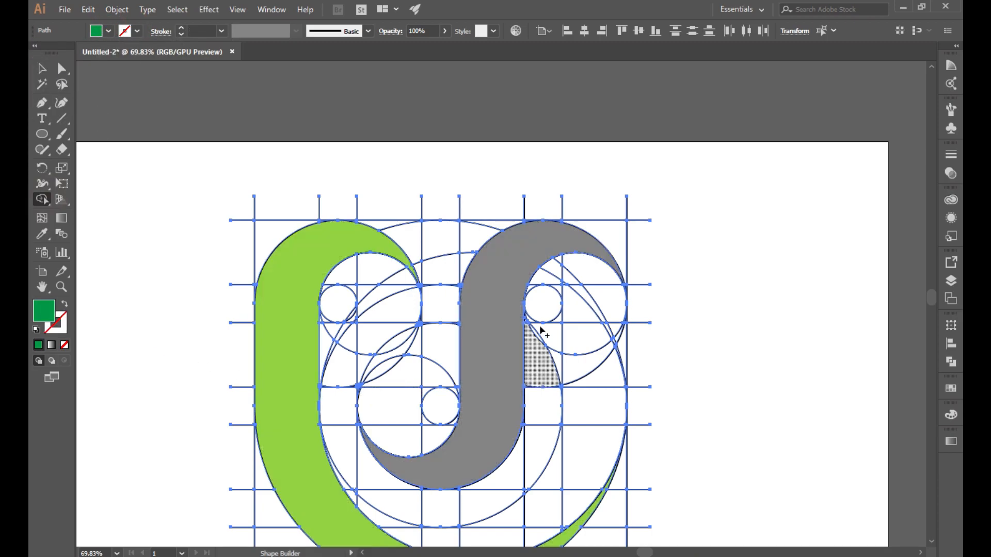
Step: Merge the right-hand regions into a dark green piece running down the side and around the bottom curve
mouse_move(548, 277)
mouse_down()
mouse_move(573, 266)
mouse_move(531, 287)
mouse_move(574, 277)
mouse_move(578, 316)
mouse_move(559, 285)
mouse_move(601, 292)
mouse_move(600, 312)
mouse_up()
click(564, 287)
scroll(588, 276, down, 3)
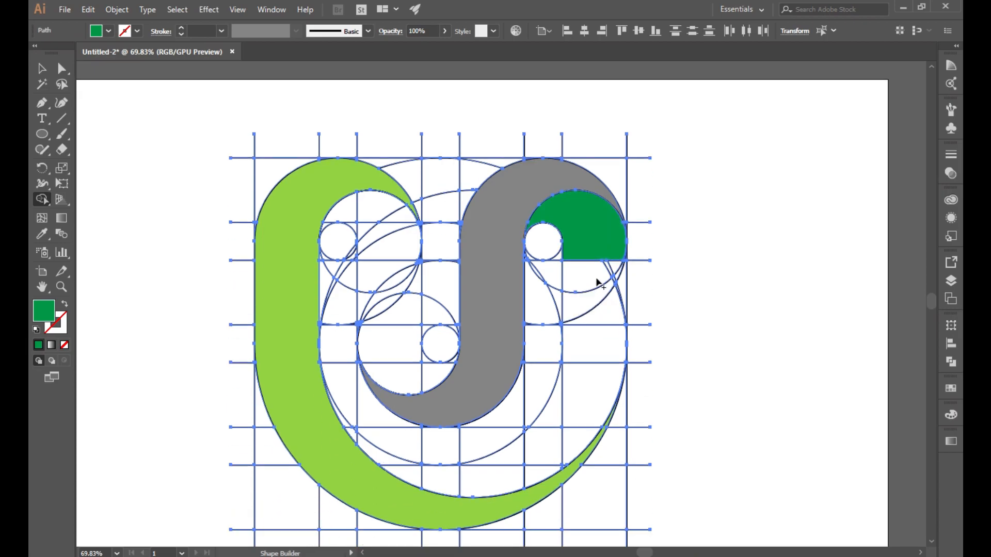
mouse_move(601, 258)
mouse_down()
mouse_move(616, 284)
mouse_move(621, 259)
mouse_move(621, 270)
mouse_move(607, 269)
mouse_move(612, 261)
mouse_move(620, 297)
mouse_move(611, 268)
mouse_up()
mouse_move(600, 265)
mouse_down()
mouse_move(593, 369)
mouse_move(556, 439)
mouse_move(541, 444)
mouse_up()
mouse_move(611, 383)
mouse_down()
mouse_move(593, 420)
mouse_move(539, 472)
mouse_move(476, 476)
mouse_move(515, 453)
mouse_move(464, 477)
mouse_up()
mouse_move(459, 478)
mouse_down()
mouse_move(436, 484)
mouse_move(393, 466)
mouse_up()
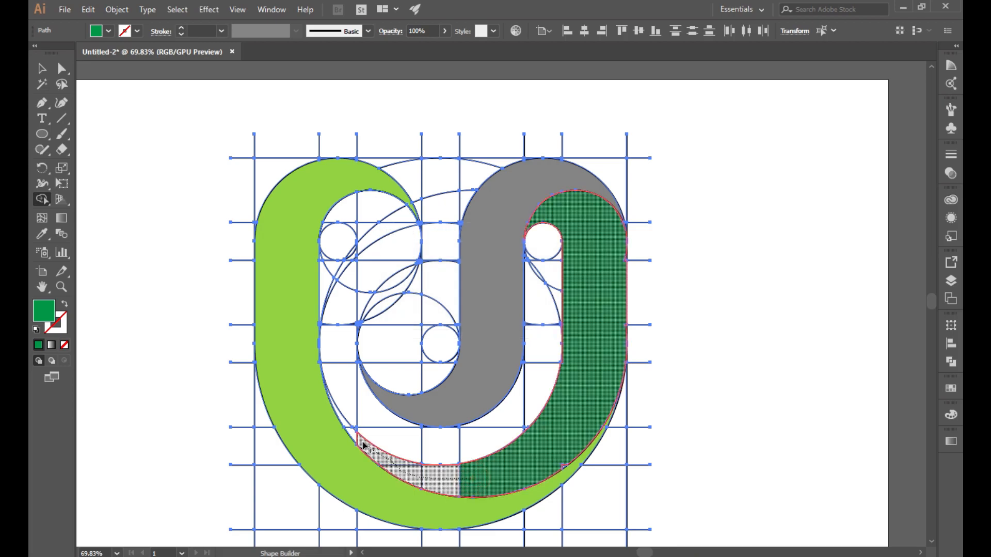
drag(349, 428, 349, 430)
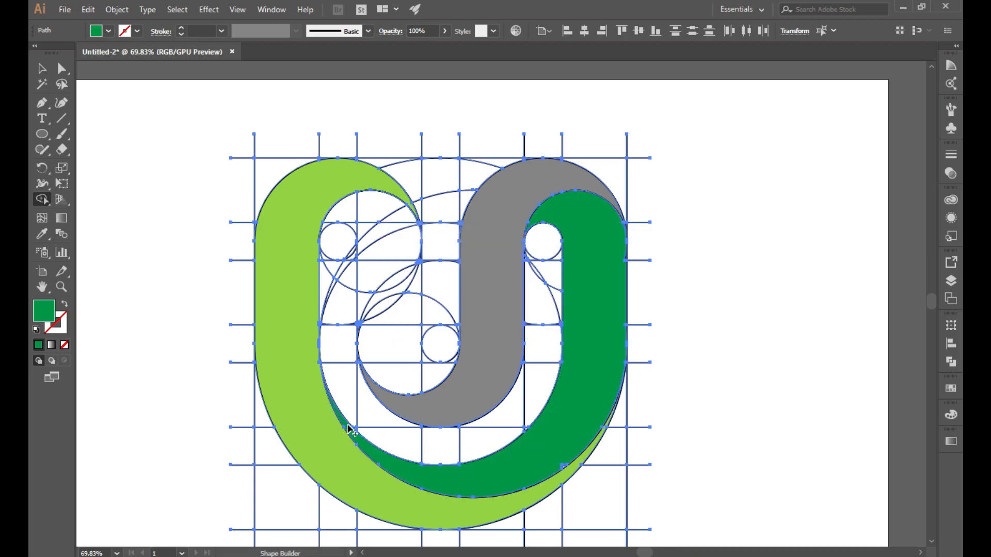
Step: Extend the dark green band up the inner left, filling both notches and the top-left triangle
scroll(349, 430, up, 2)
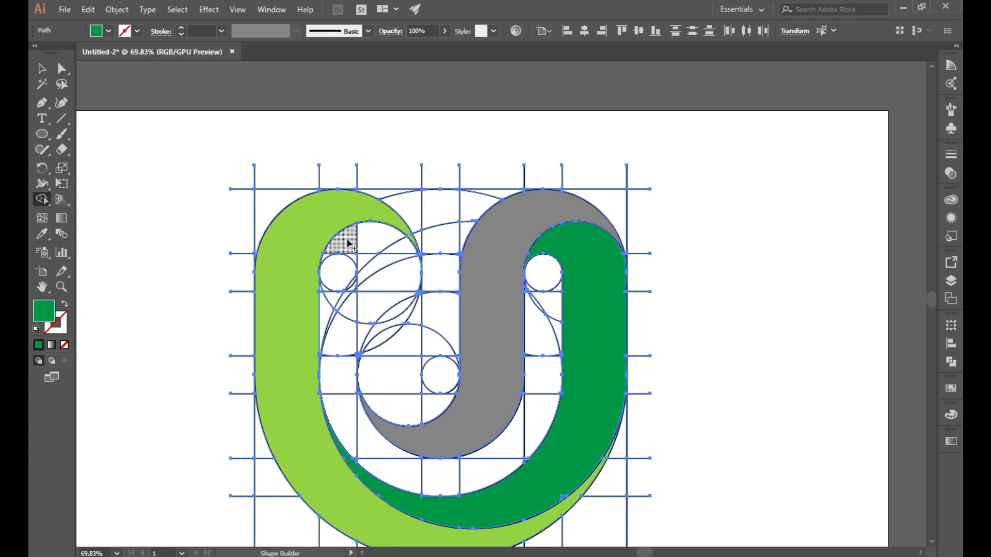
mouse_move(327, 258)
mouse_down()
mouse_move(367, 237)
mouse_move(401, 246)
mouse_move(395, 398)
mouse_move(425, 404)
mouse_move(456, 396)
mouse_up()
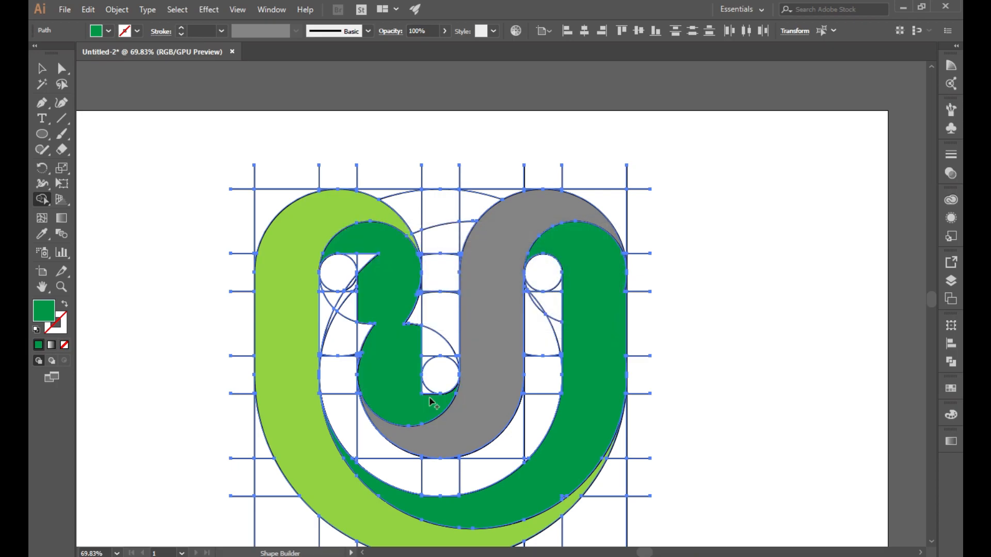
drag(376, 325, 367, 333)
mouse_move(397, 299)
mouse_down()
mouse_move(415, 322)
mouse_move(398, 343)
mouse_up()
mouse_move(378, 260)
mouse_down()
mouse_move(350, 246)
mouse_move(364, 267)
mouse_up()
drag(371, 348, 364, 357)
click(64, 286)
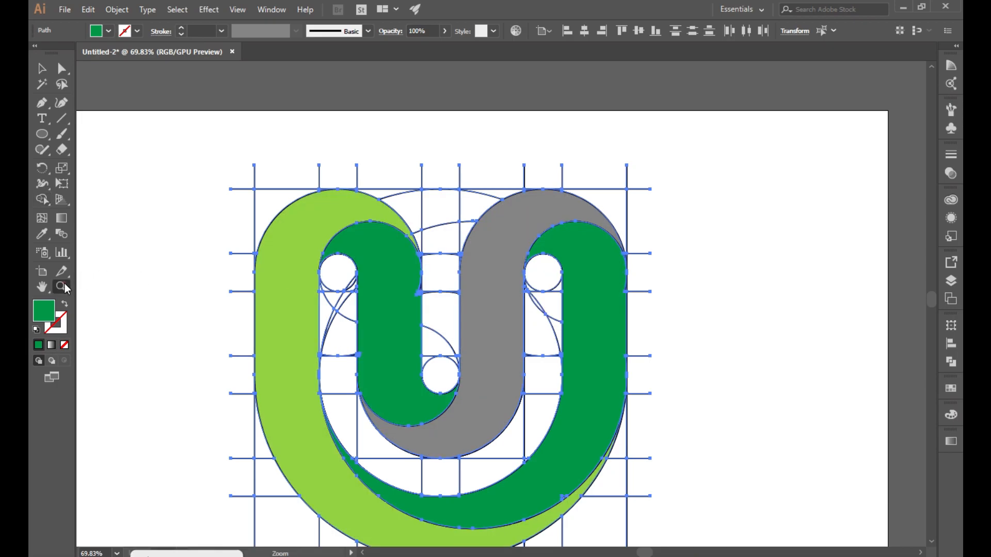
Step: Zoom in on the left dark green arch and set Shape Builder's stroke to None
drag(346, 272, 590, 445)
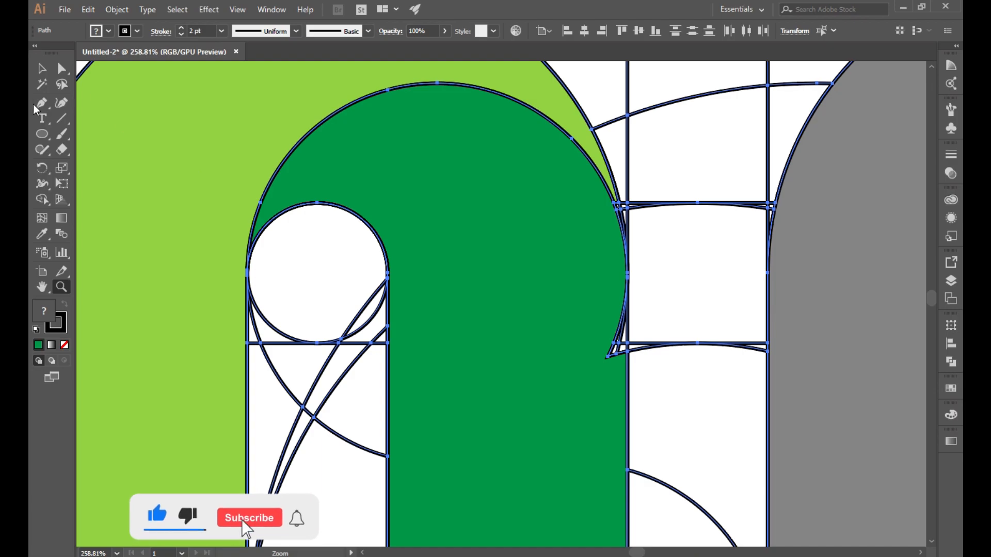
click(45, 199)
click(138, 31)
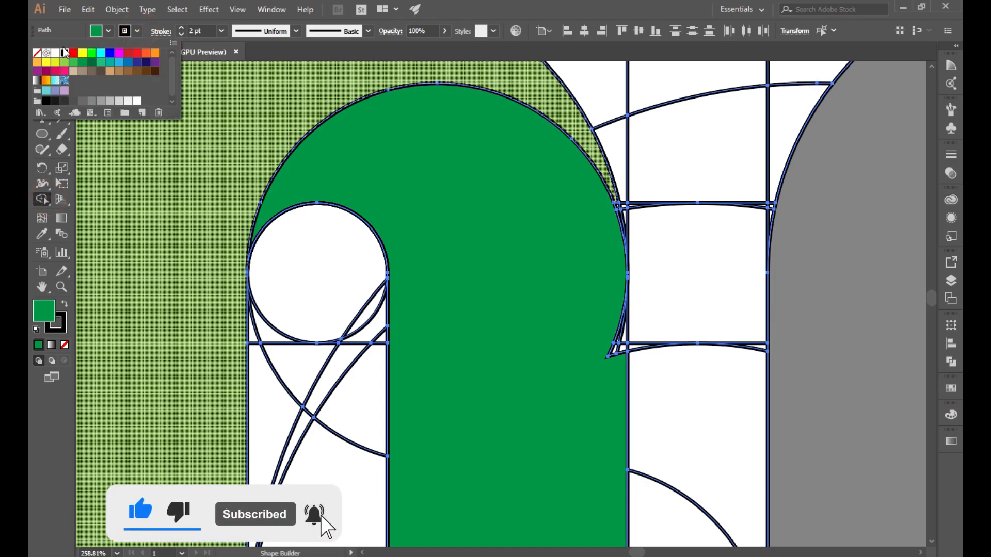
click(37, 53)
click(537, 321)
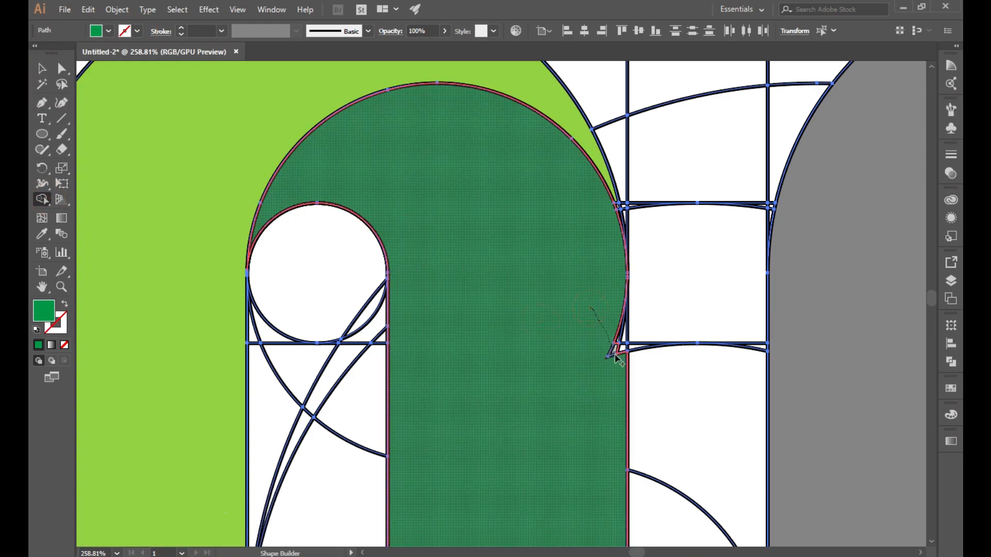
Step: Merge the left dark green arch into the ribbon and zoom out to the whole U logo
drag(615, 333, 586, 327)
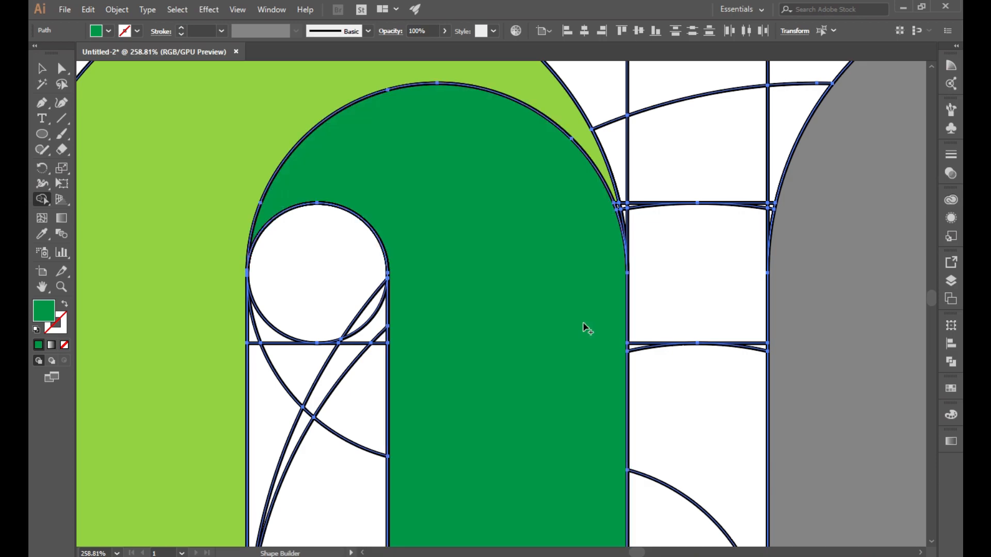
scroll(453, 370, down, 5)
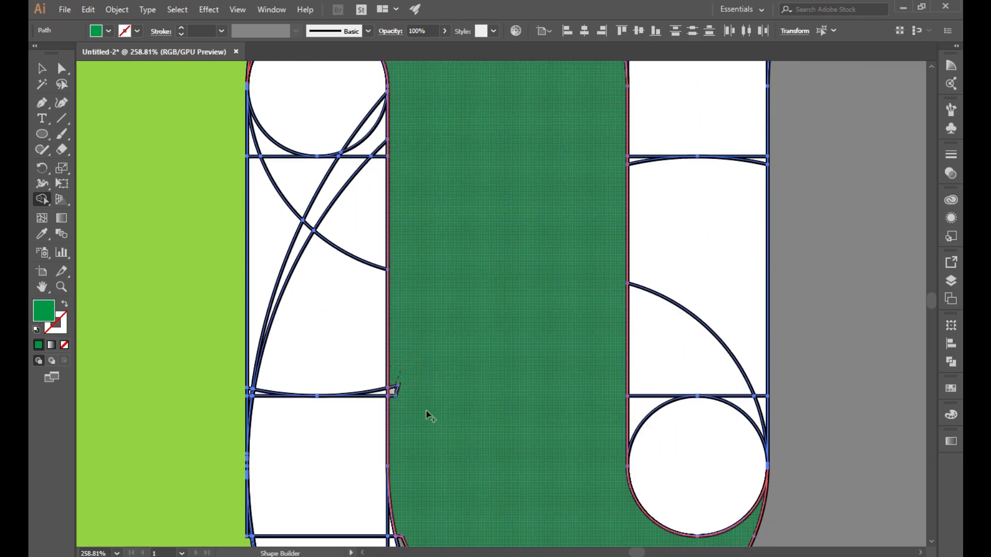
scroll(423, 402, down, 4)
scroll(480, 376, down, 1)
scroll(476, 372, up, 1)
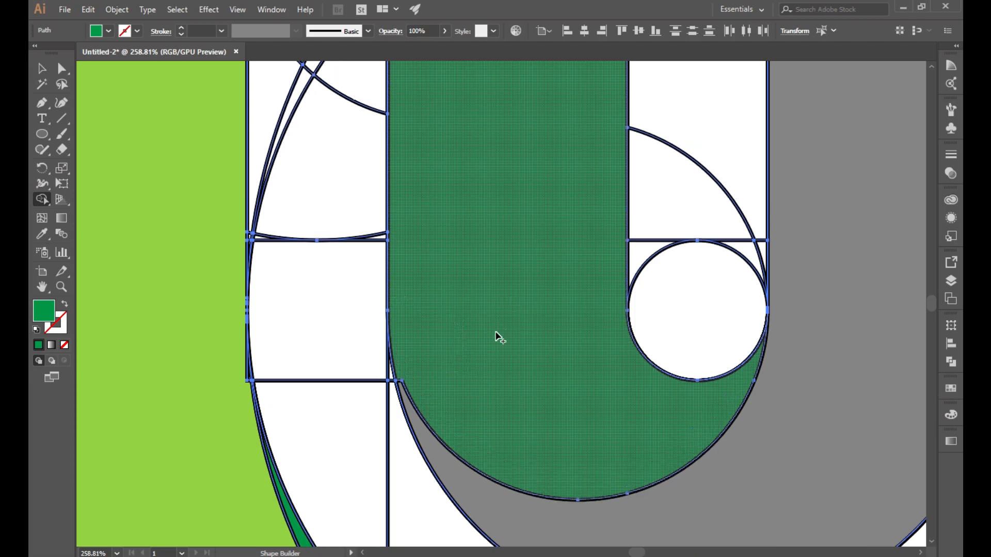
scroll(495, 336, down, 4)
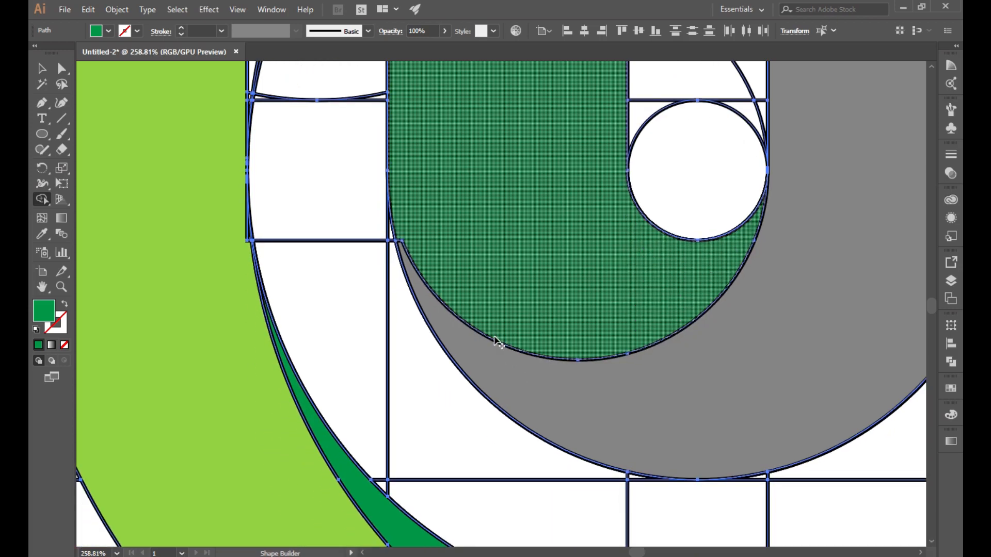
scroll(496, 340, up, 2)
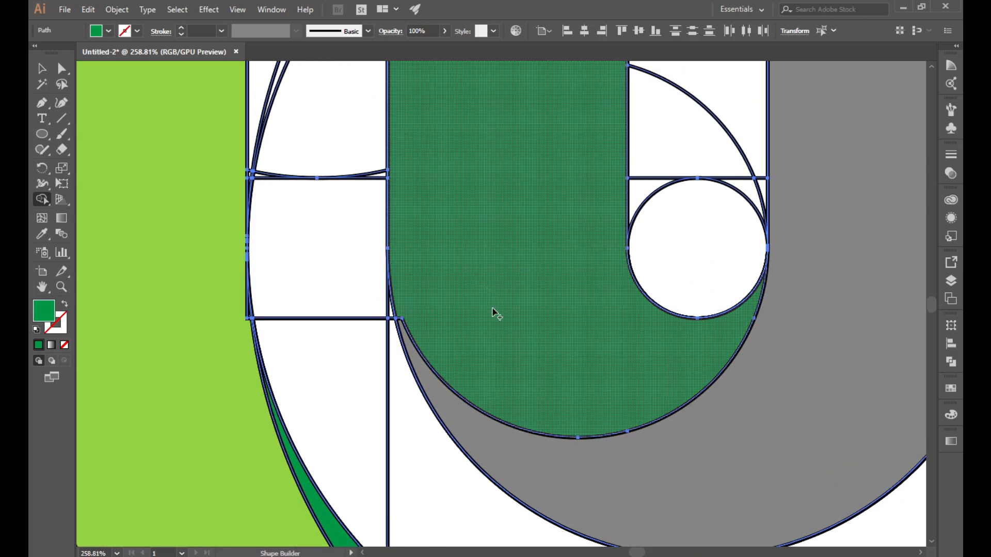
click(61, 287)
drag(640, 424, 429, 298)
Step: Select the light green, dark green, grey and right green ribbons and cut them
click(41, 71)
click(224, 199)
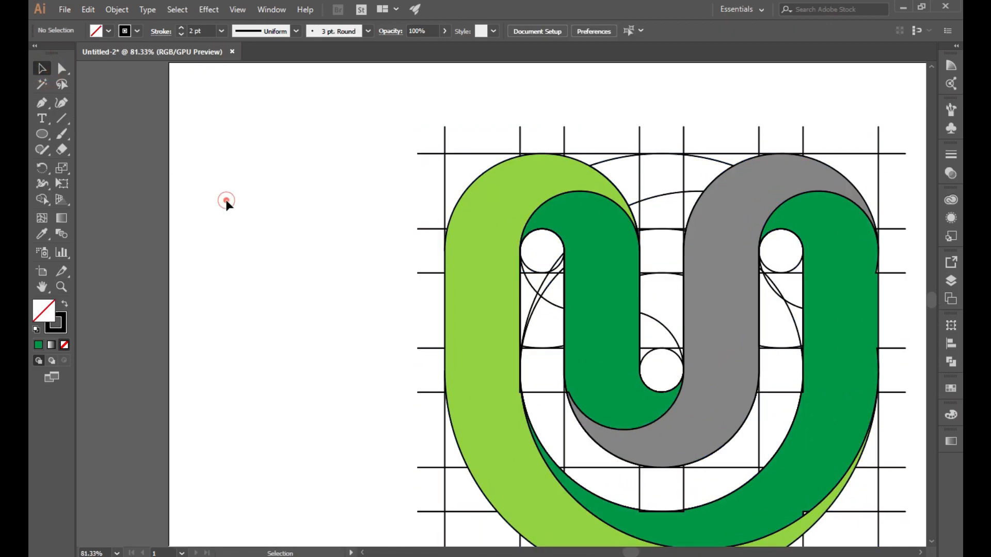
click(463, 324)
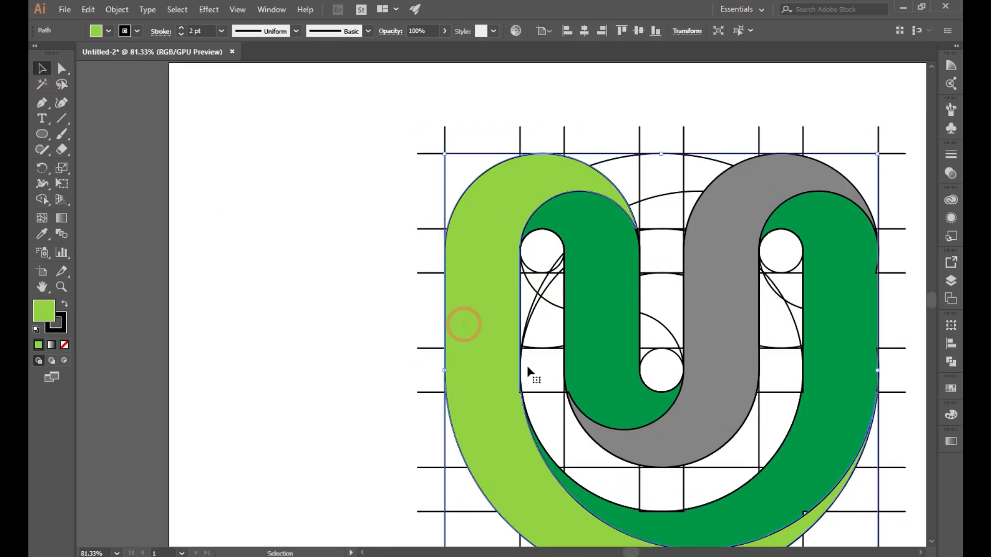
shift+click(602, 342)
shift+click(685, 443)
shift+click(825, 445)
click(89, 10)
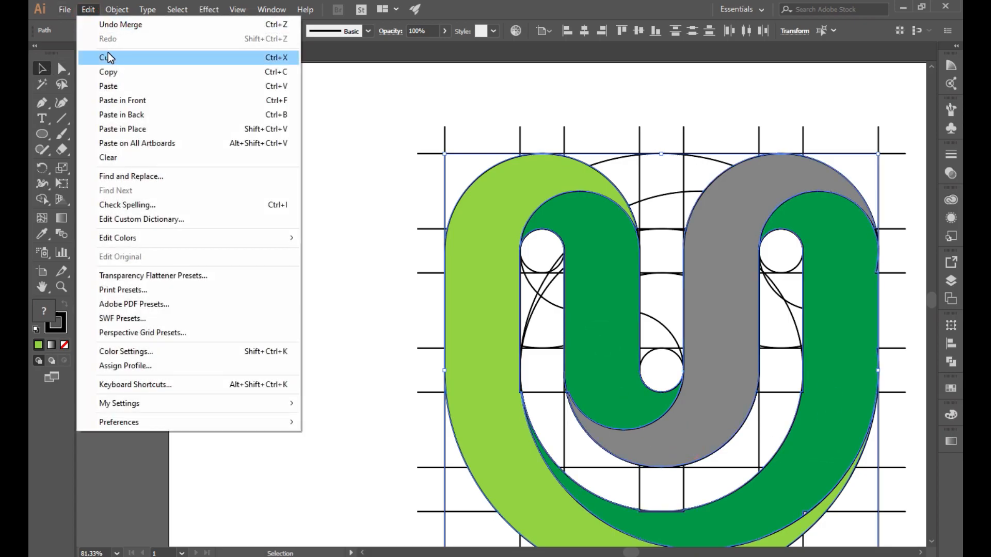
click(108, 53)
Step: Delete the remaining construction grid lines from the artboard
drag(391, 323, 316, 261)
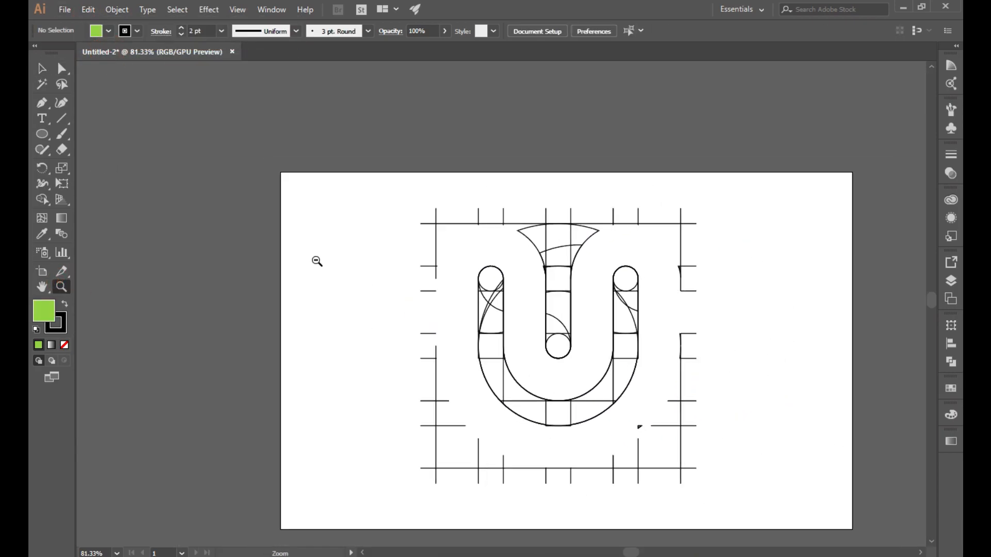
click(42, 68)
mouse_move(377, 189)
mouse_down()
mouse_move(488, 326)
mouse_move(736, 496)
mouse_move(724, 462)
mouse_up()
key(Delete)
Step: Paste the U artwork, move it down-right, remove its stroke, then undo to restore the grid
click(88, 9)
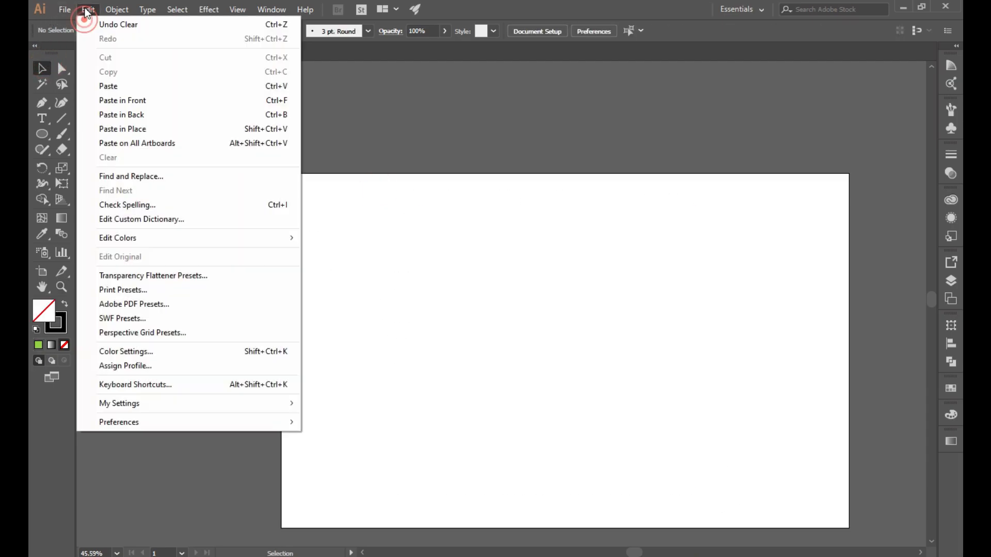
click(107, 85)
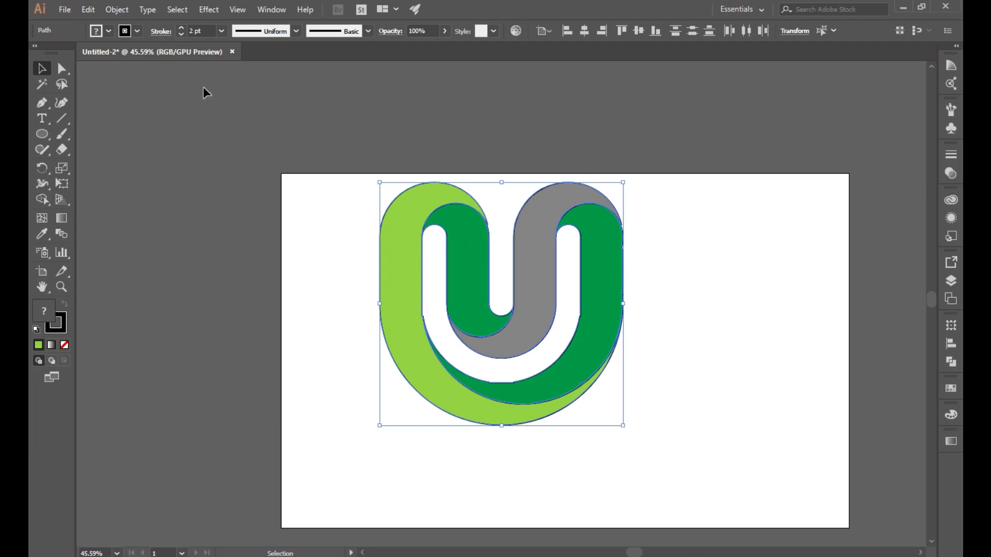
drag(534, 281, 582, 353)
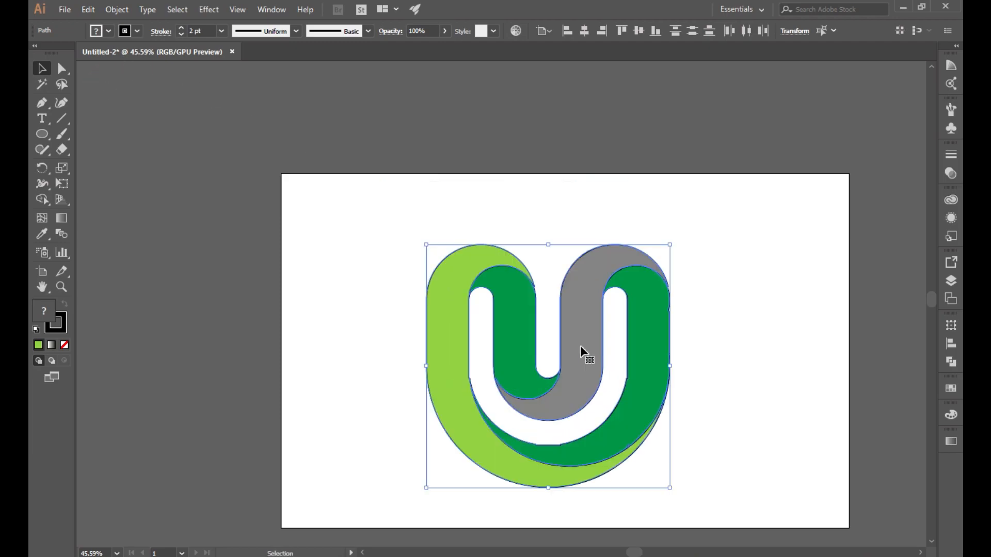
click(137, 31)
click(42, 55)
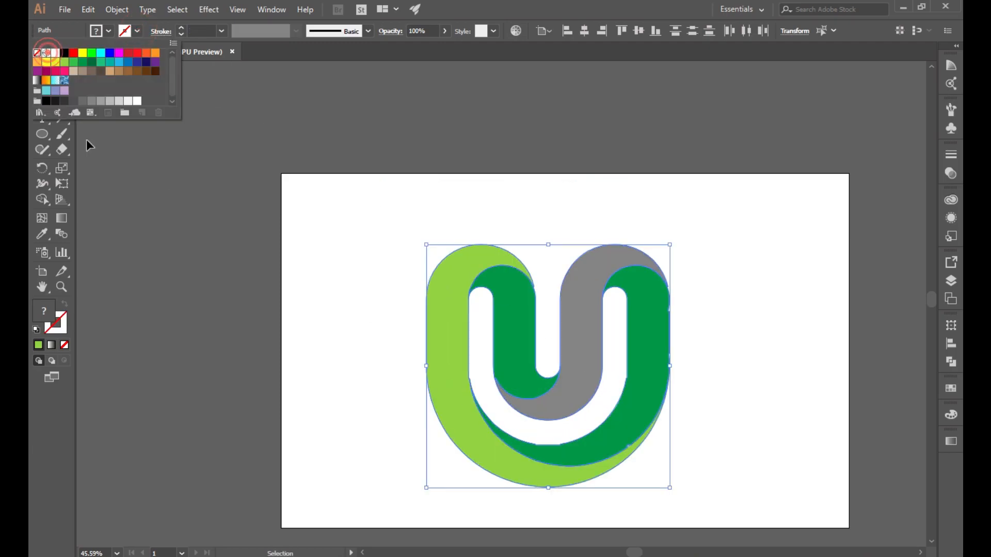
click(343, 336)
key(ctrl+z)
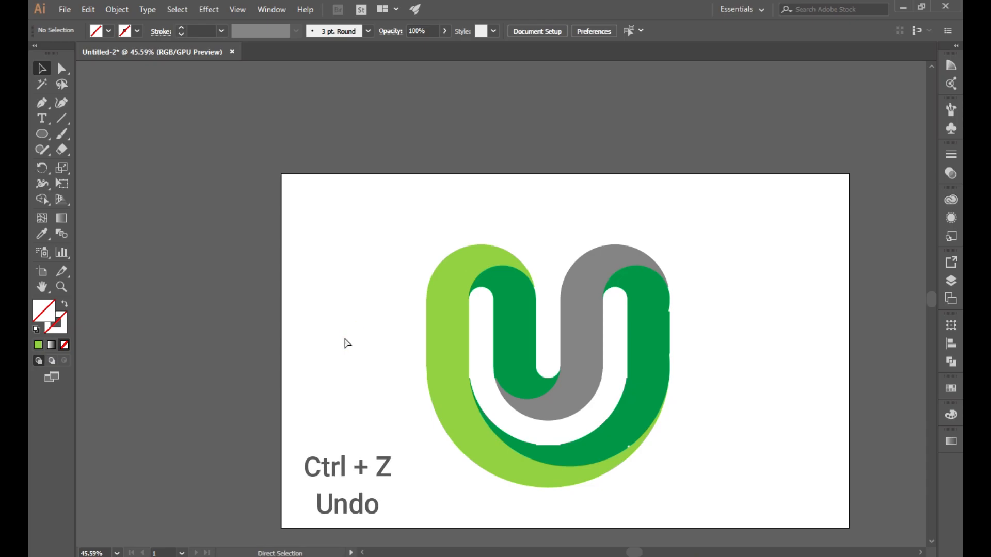
key(ctrl+z)
key(ctrl+z)
key(ctrl+z)
key(ctrl+z)
key(ctrl+z)
key(ctrl+z)
Step: Zoom to about 95%, select all logo and grid paths, and set a dark green fill
click(62, 286)
drag(648, 400, 790, 462)
scroll(783, 444, up, 2)
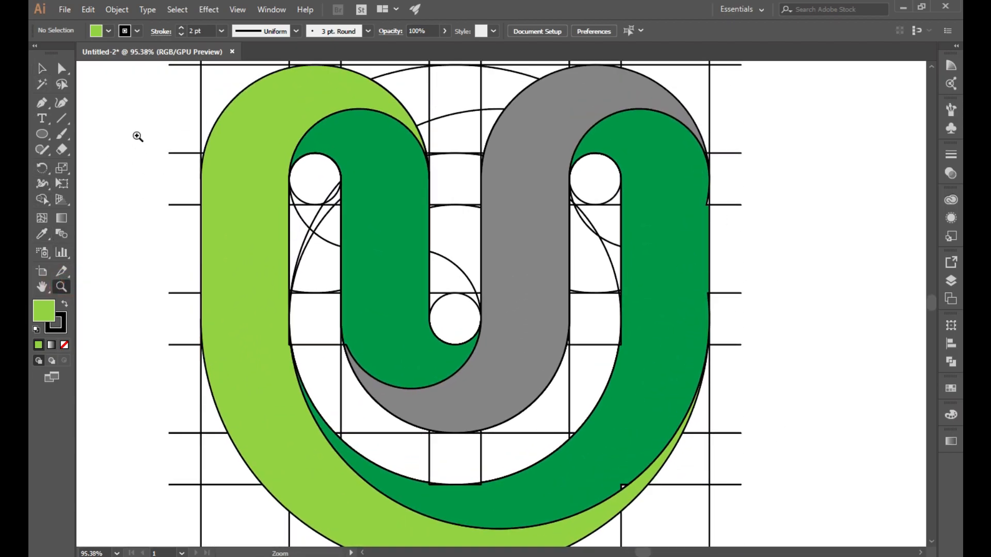
click(43, 71)
drag(143, 78, 733, 470)
click(42, 199)
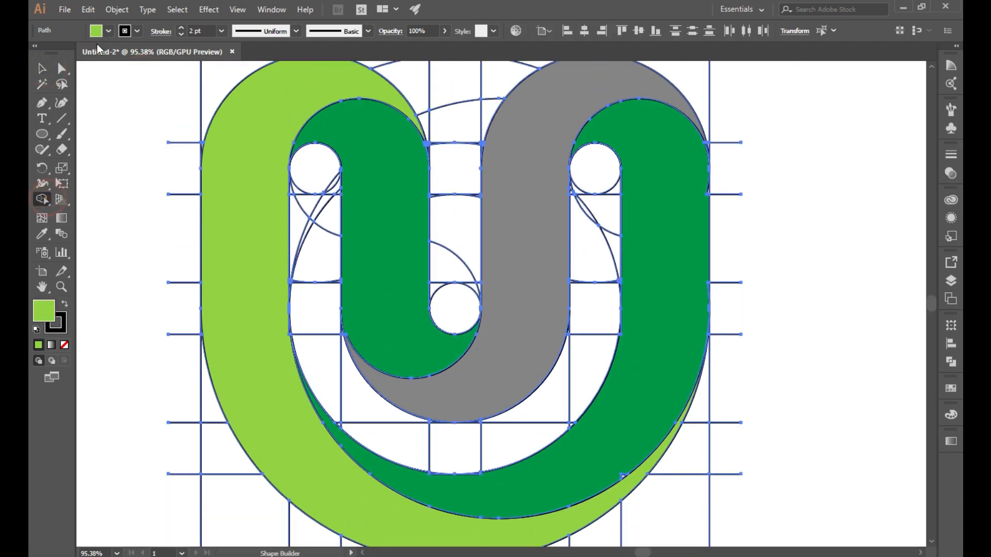
click(108, 30)
click(82, 62)
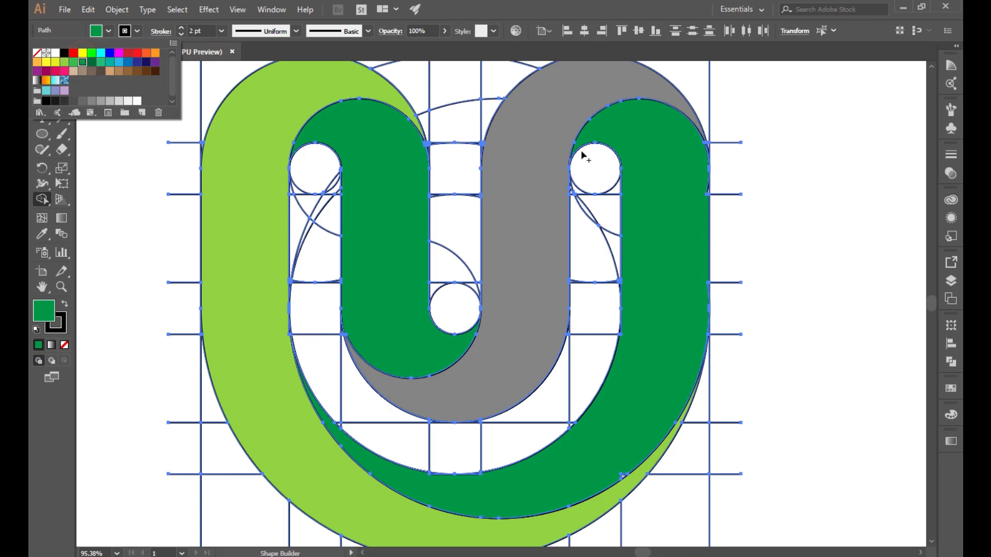
click(672, 188)
Step: Zoom to about 215% on the right ribbon and set Shape Builder to bright green with no stroke
key(z)
drag(678, 163, 834, 289)
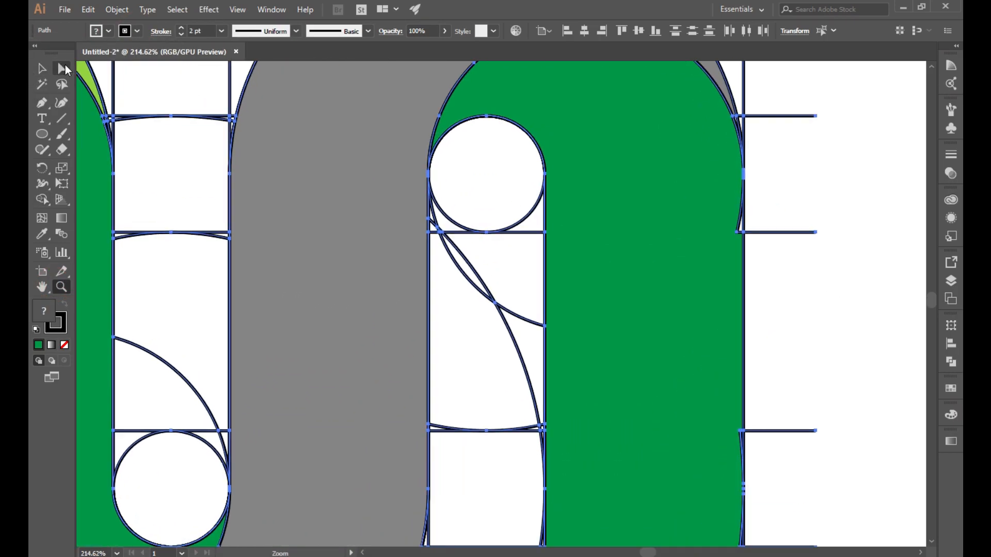
click(42, 68)
click(108, 31)
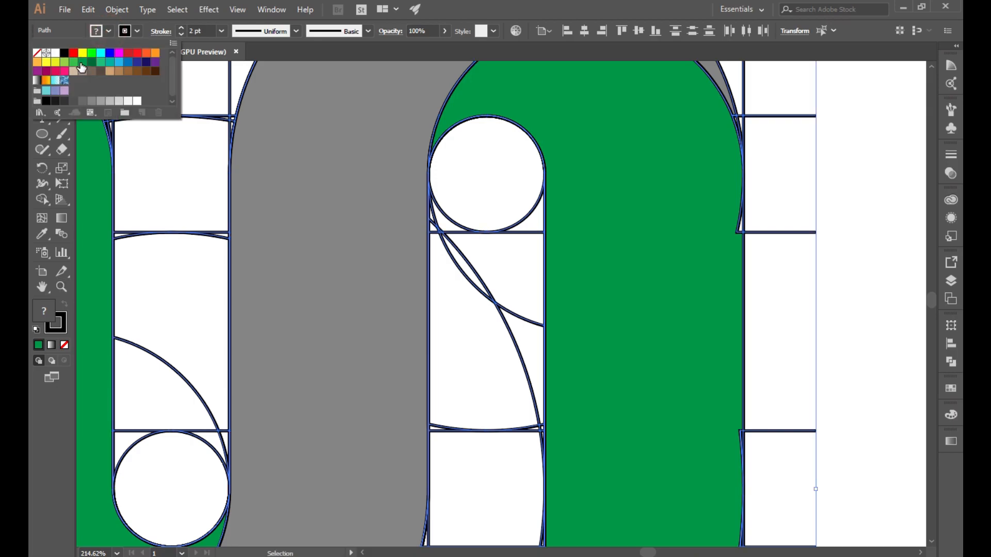
click(74, 61)
click(135, 31)
key(ctrl+z)
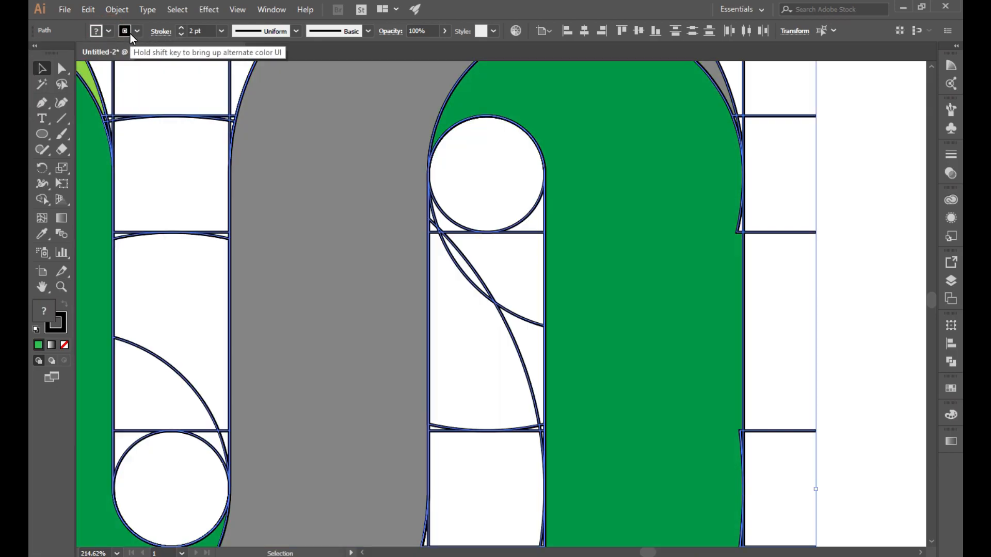
click(40, 200)
click(133, 31)
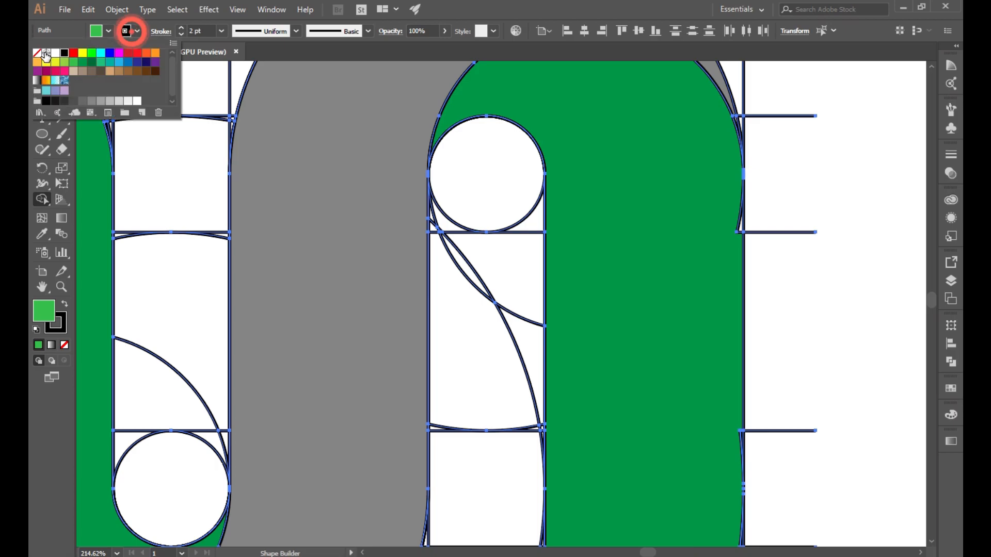
click(39, 53)
click(690, 224)
Step: Merge the right ribbon's regions, including the small white notch and top edge, into one green shape
mouse_move(721, 209)
mouse_down()
mouse_move(736, 227)
mouse_move(728, 230)
mouse_move(738, 264)
mouse_move(725, 314)
mouse_move(705, 327)
mouse_up()
scroll(708, 232, down, 3)
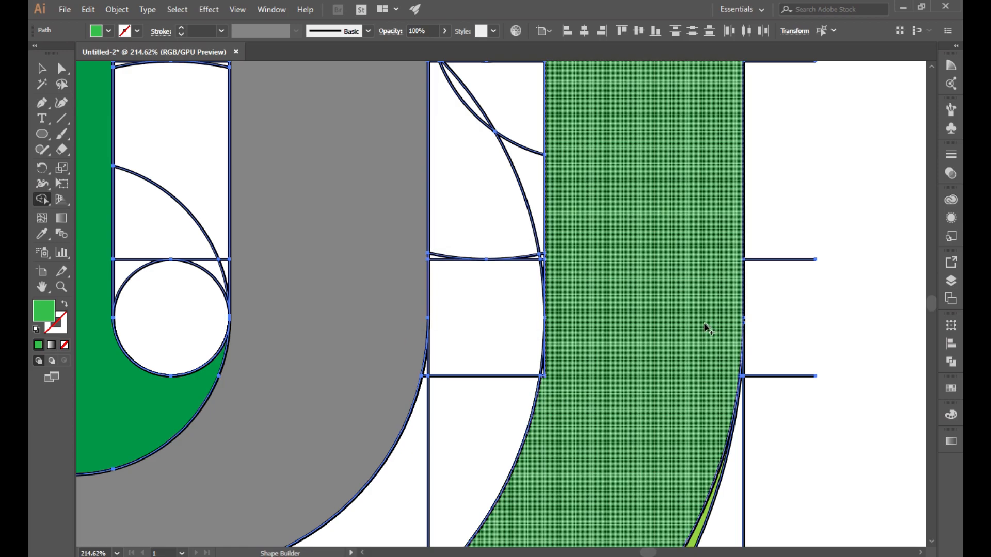
scroll(707, 330, down, 2)
drag(563, 220, 548, 251)
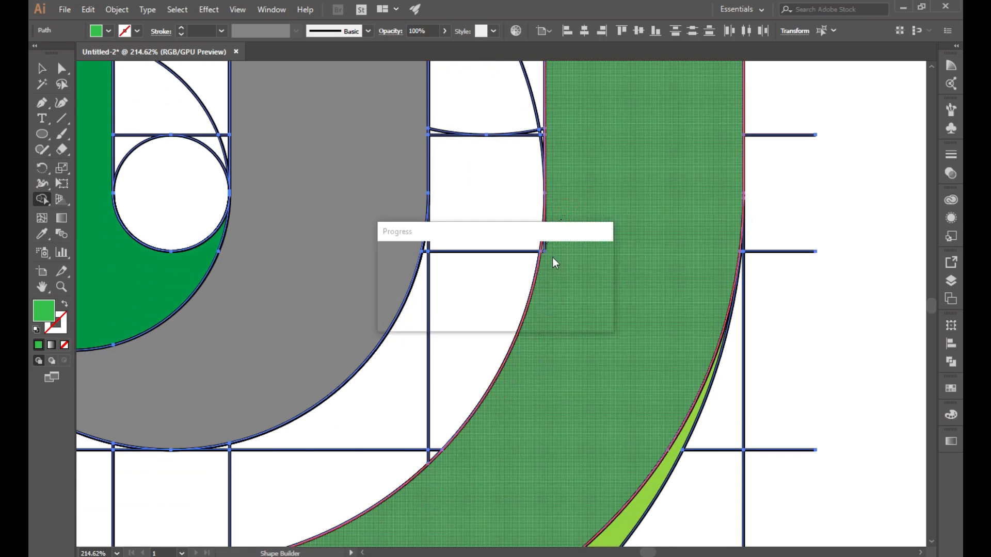
scroll(623, 321, down, 3)
drag(566, 347, 548, 400)
mouse_move(252, 407)
mouse_down()
mouse_move(221, 394)
mouse_move(140, 407)
mouse_move(114, 399)
mouse_up()
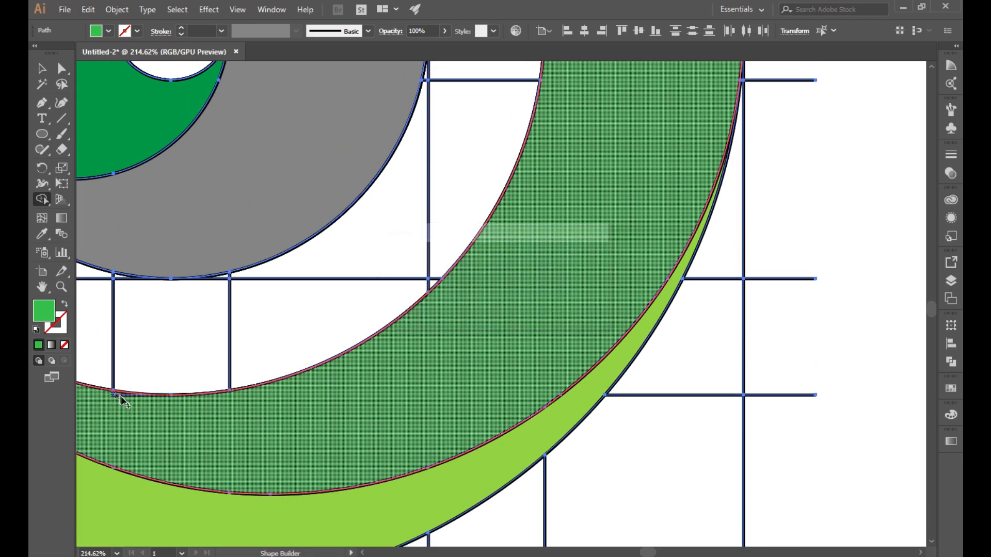
drag(647, 551, 637, 554)
scroll(554, 444, up, 10)
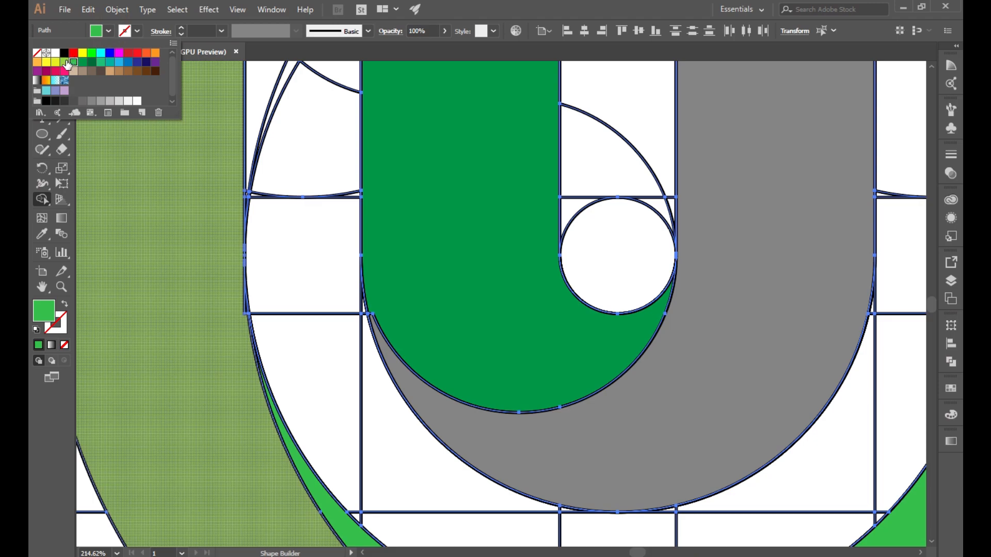
Step: Set a light green fill and merge the left regions, slivers and arch tip into light-green shapes
click(67, 63)
click(230, 293)
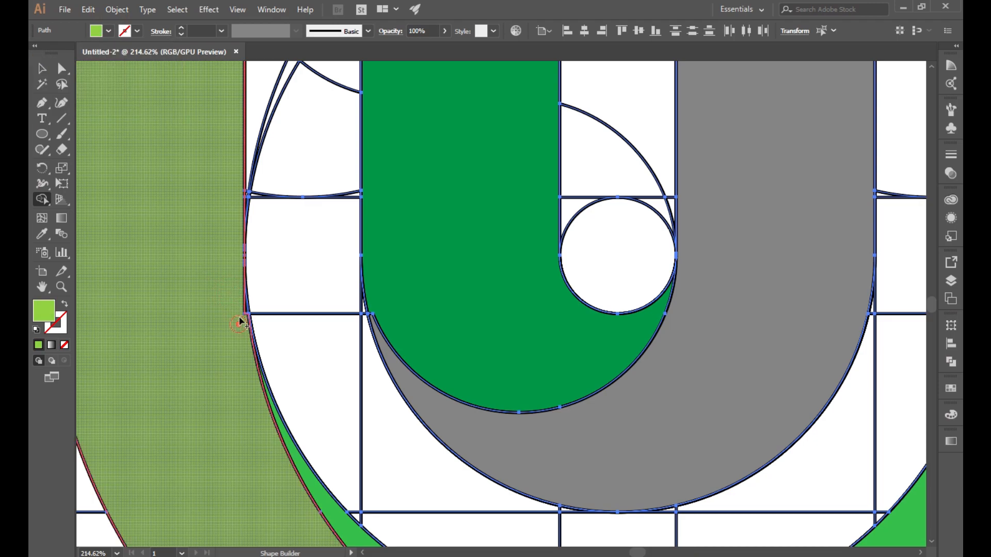
click(247, 314)
scroll(231, 392, up, 4)
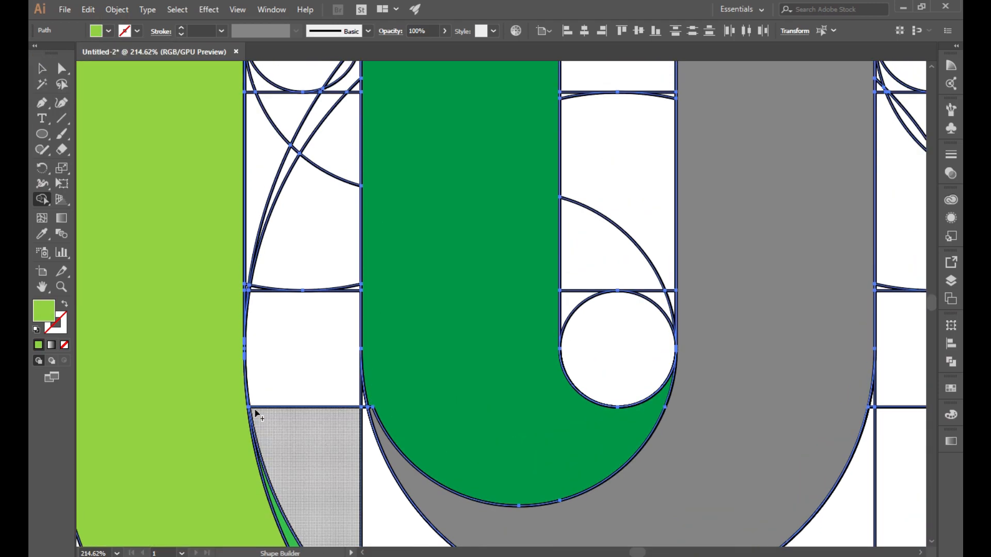
scroll(253, 407, up, 4)
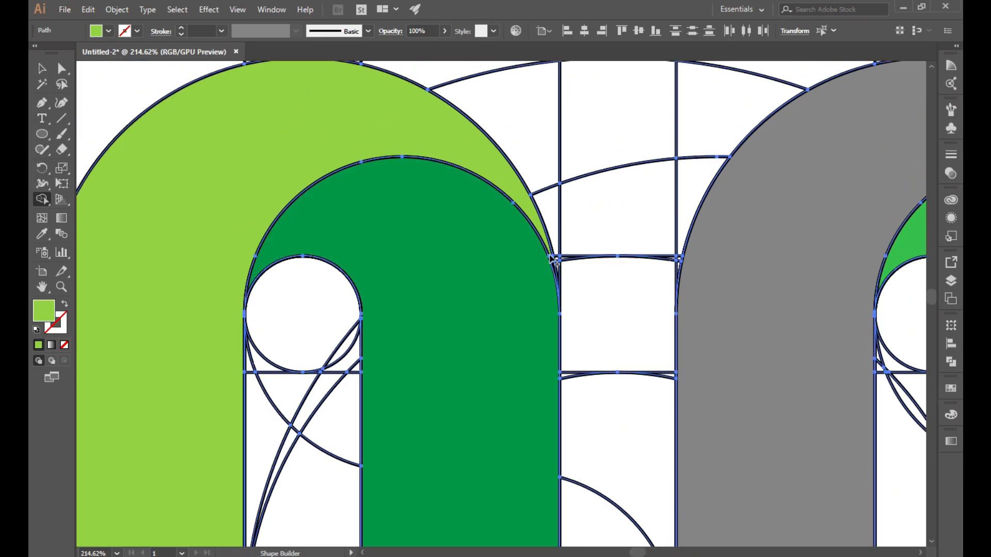
drag(554, 265, 555, 269)
click(546, 240)
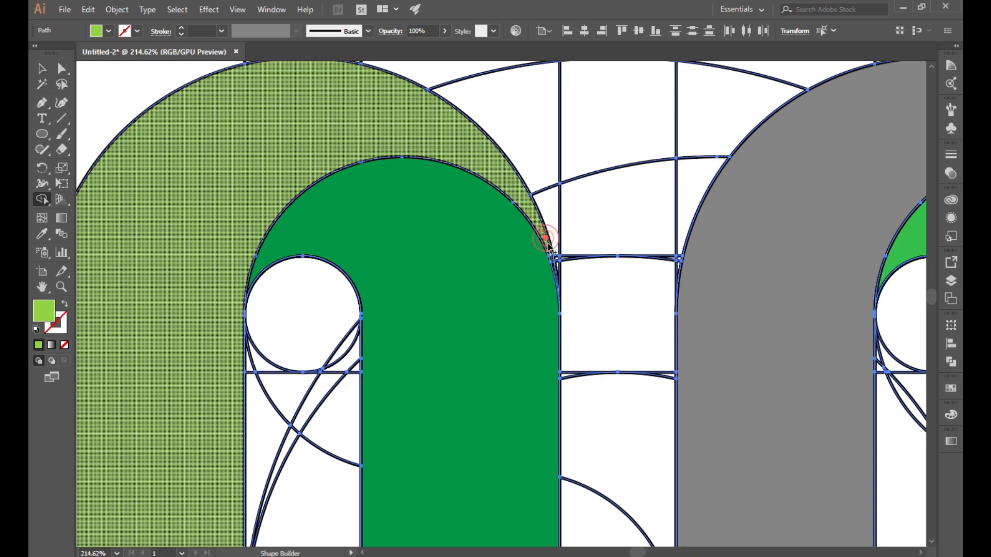
Step: Merge the right arch pieces and inner arch into one light-green shape, then zoom out
scroll(623, 321, down, 2)
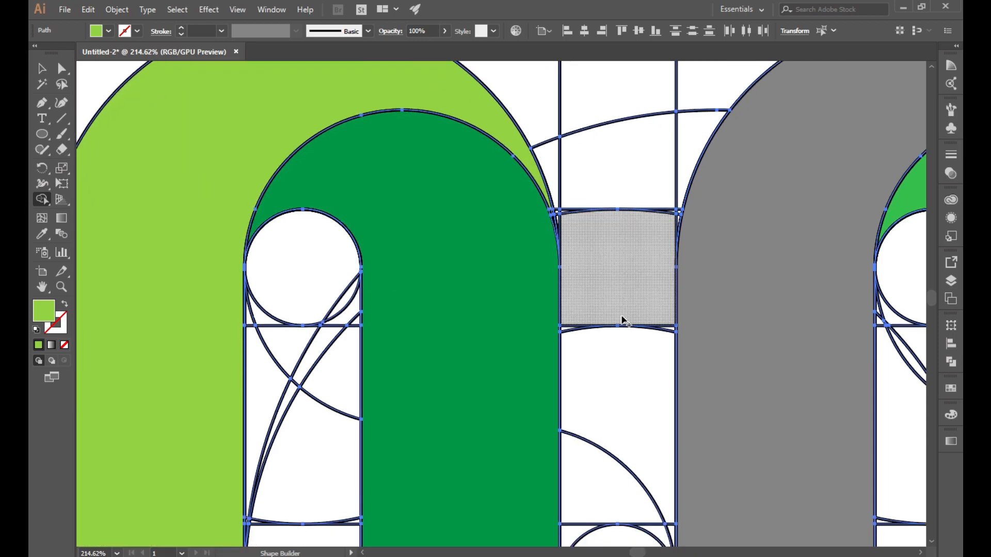
scroll(480, 361, down, 10)
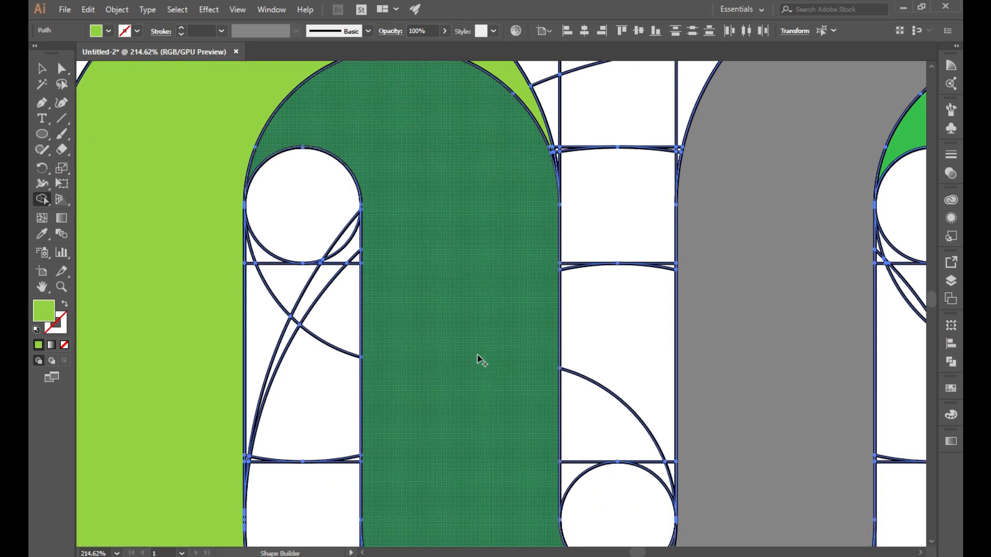
scroll(480, 361, down, 14)
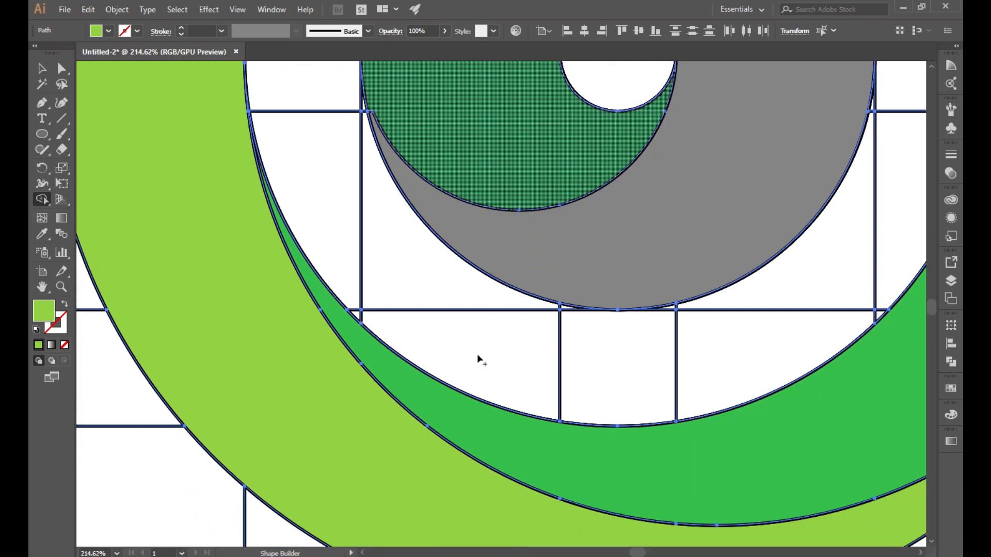
scroll(482, 367, down, 3)
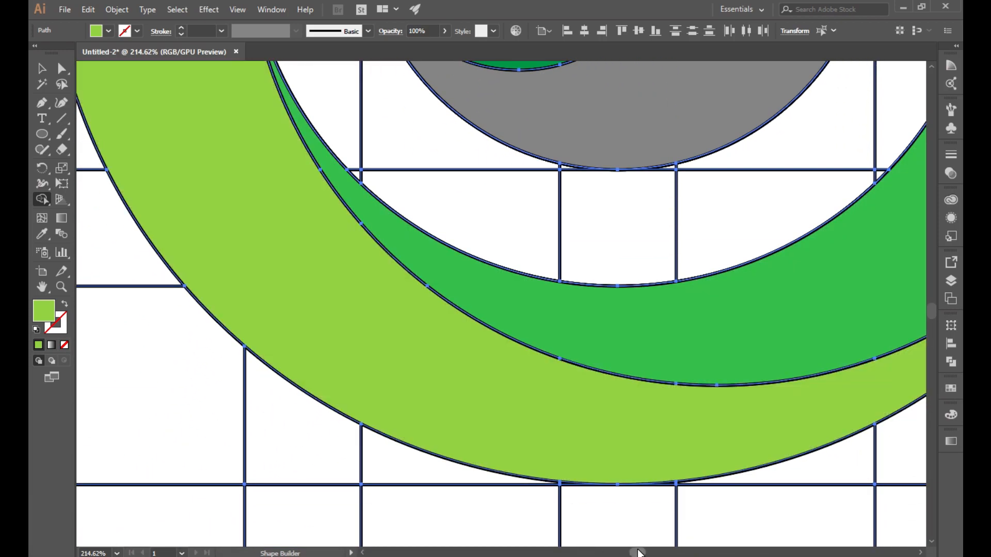
scroll(630, 458, right, 15)
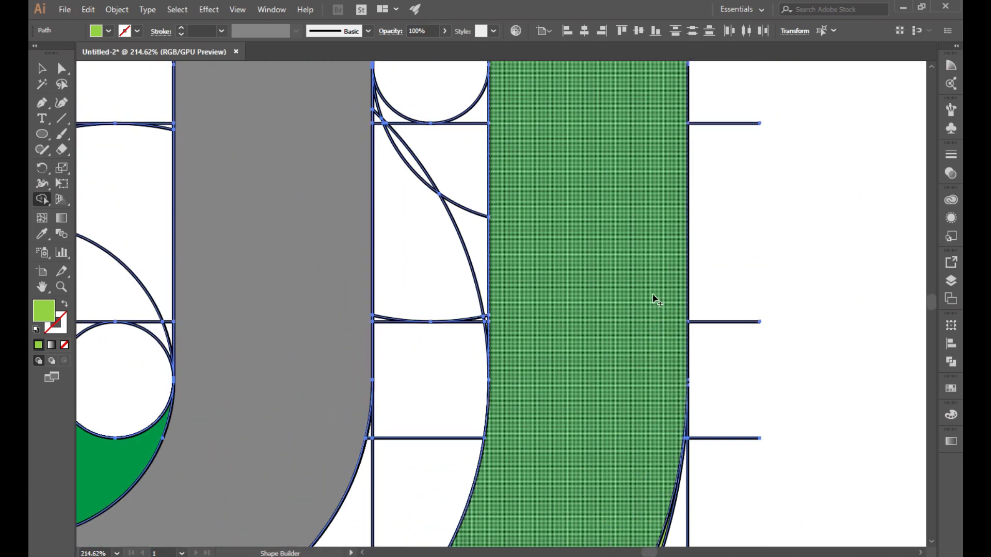
scroll(652, 294, up, 8)
click(660, 263)
drag(671, 174, 688, 239)
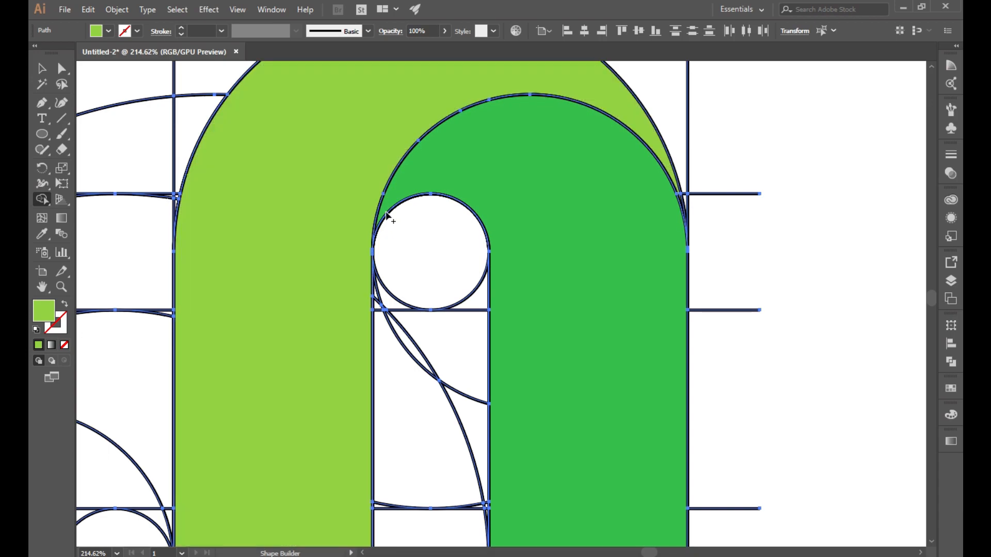
drag(392, 203, 376, 239)
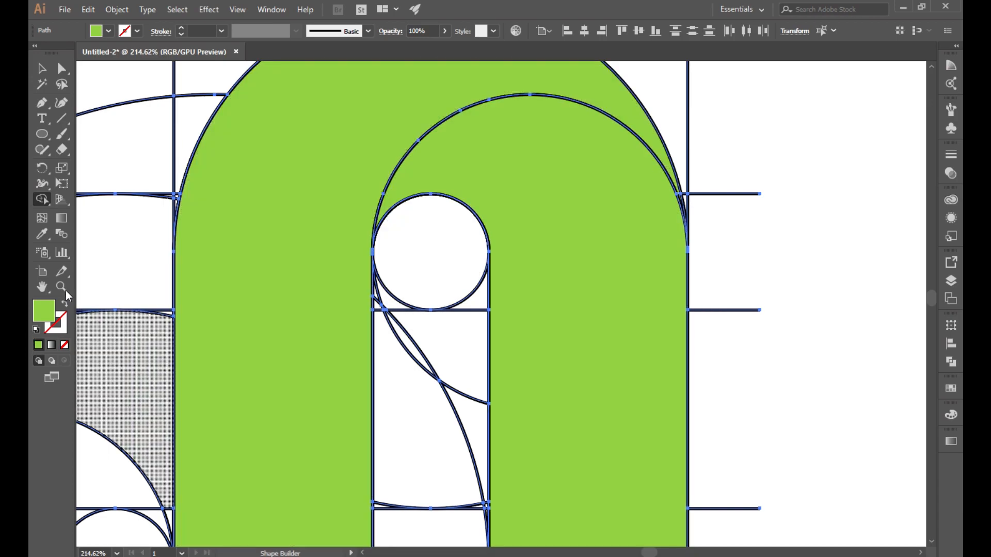
key(z)
drag(509, 418, 379, 428)
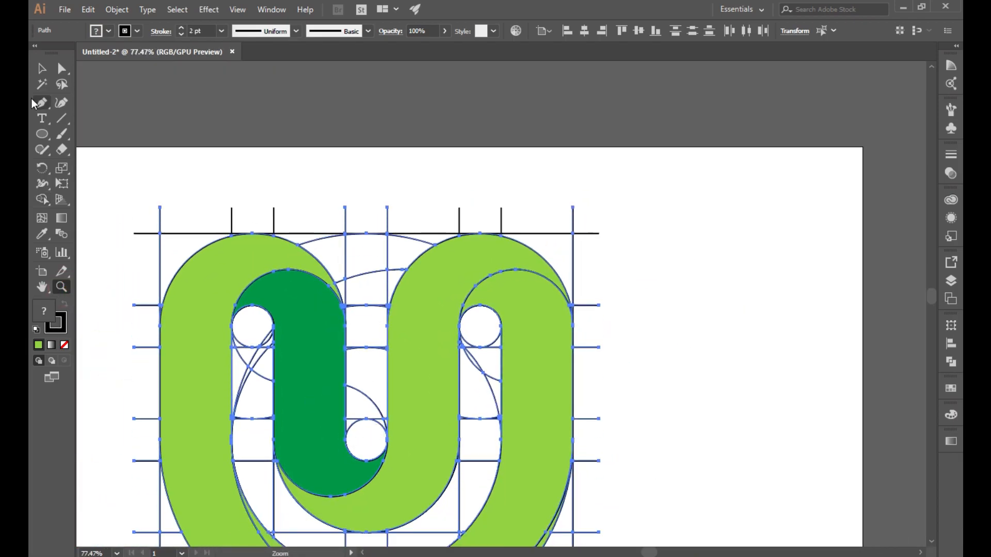
Step: Select the construction grid lines and set their stroke to None
click(38, 72)
click(339, 159)
click(193, 303)
click(309, 125)
click(217, 283)
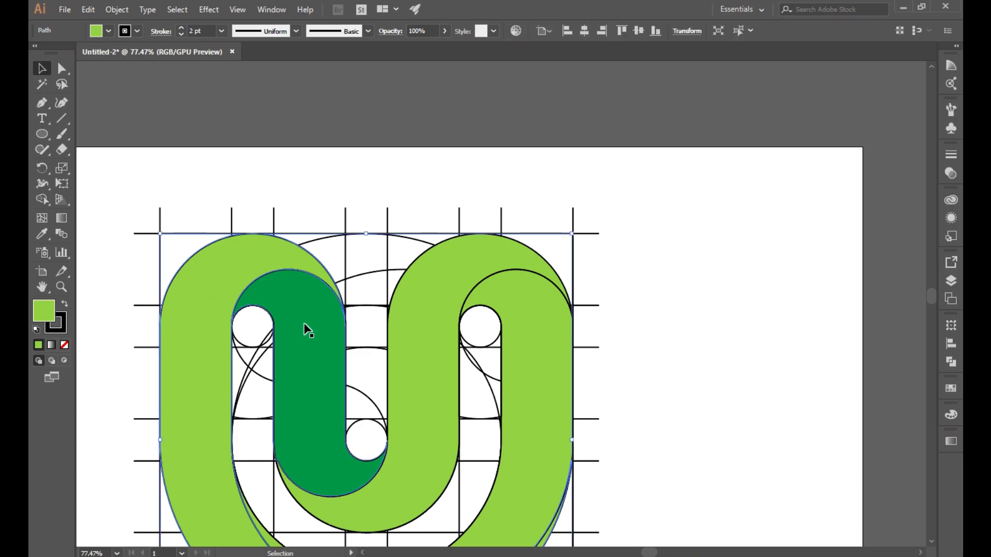
click(336, 126)
scroll(332, 258, down, 3)
click(206, 383)
click(165, 111)
scroll(124, 103, down, 1)
drag(123, 95, 695, 505)
scroll(413, 284, down, 1)
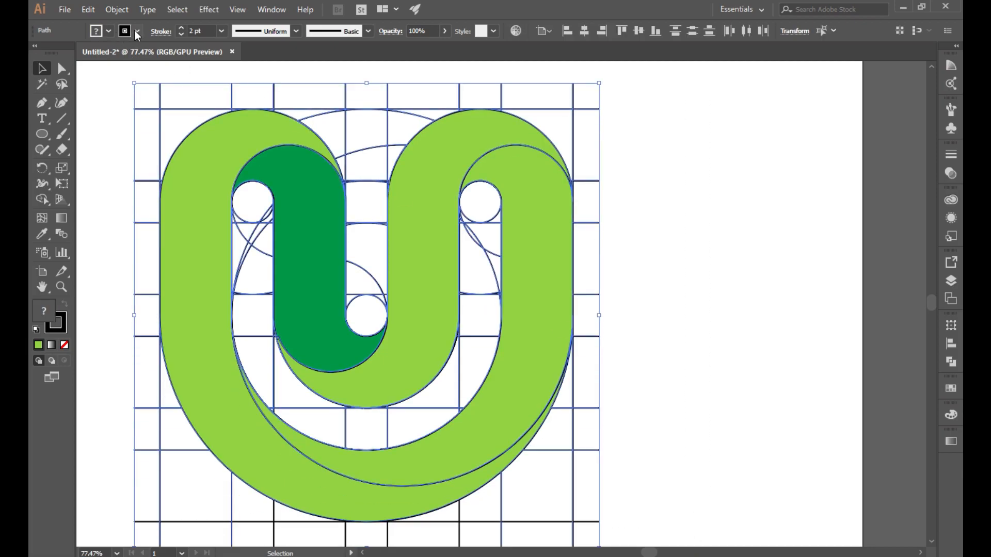
click(137, 31)
click(41, 56)
click(721, 241)
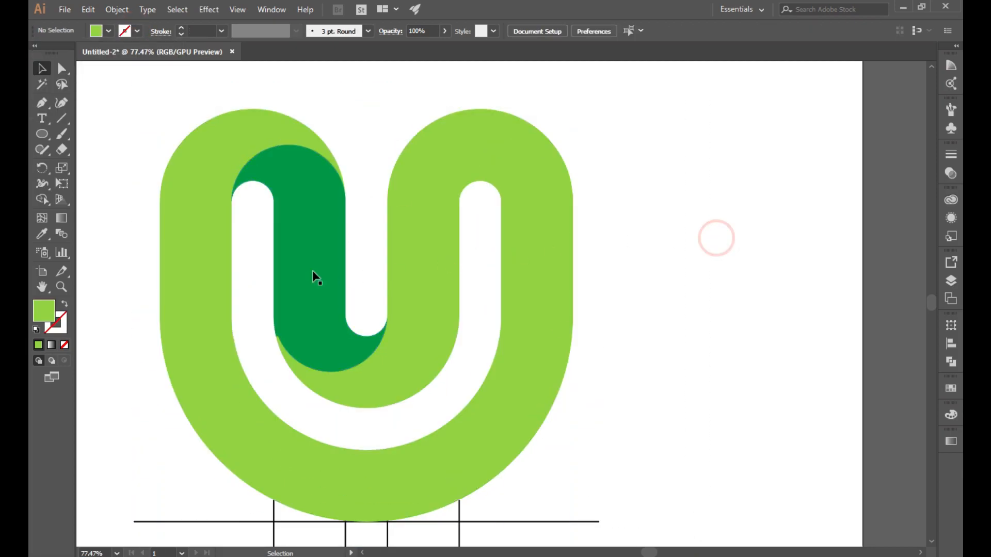
Step: Cut both green U shapes out and fit the empty artboard in the window
click(214, 295)
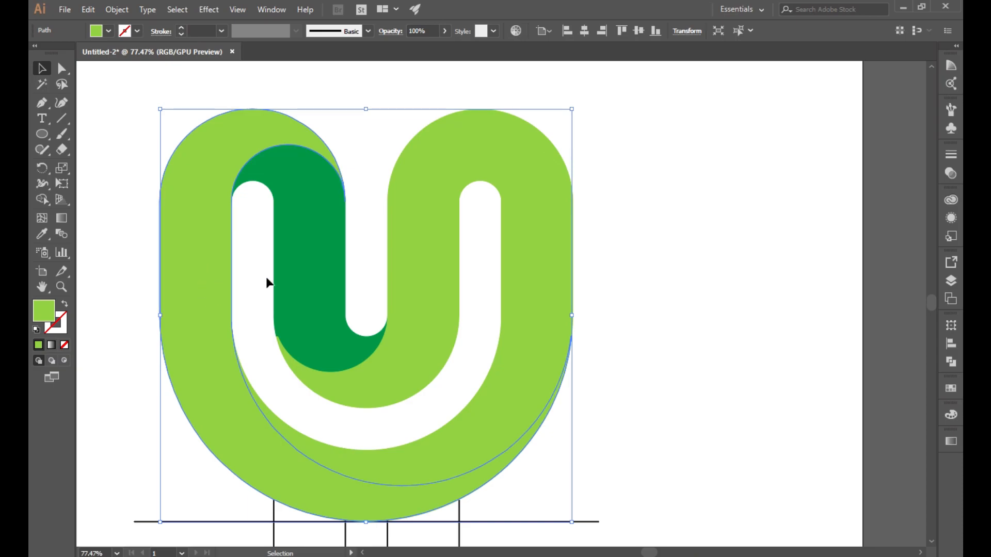
shift+click(420, 283)
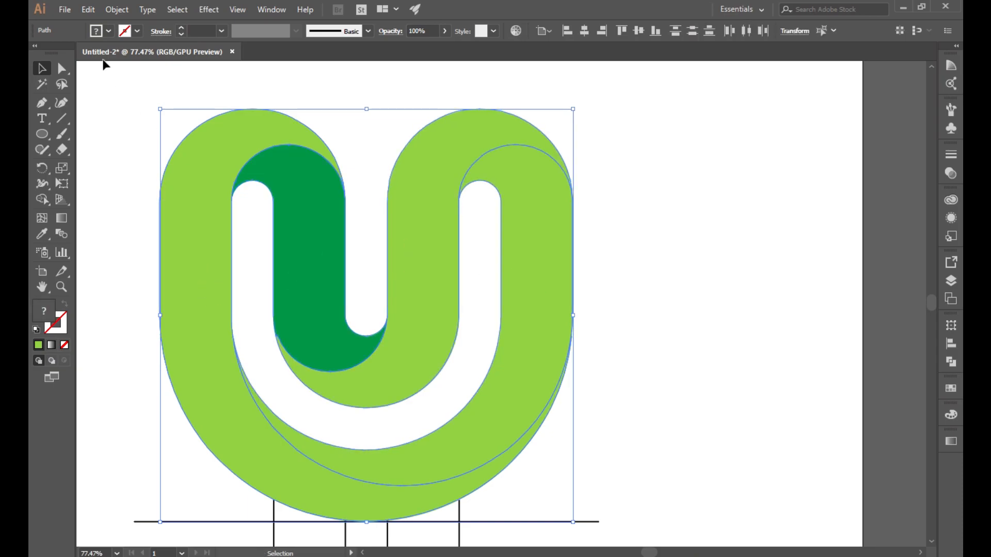
click(88, 9)
click(100, 55)
scroll(332, 393, down, 1)
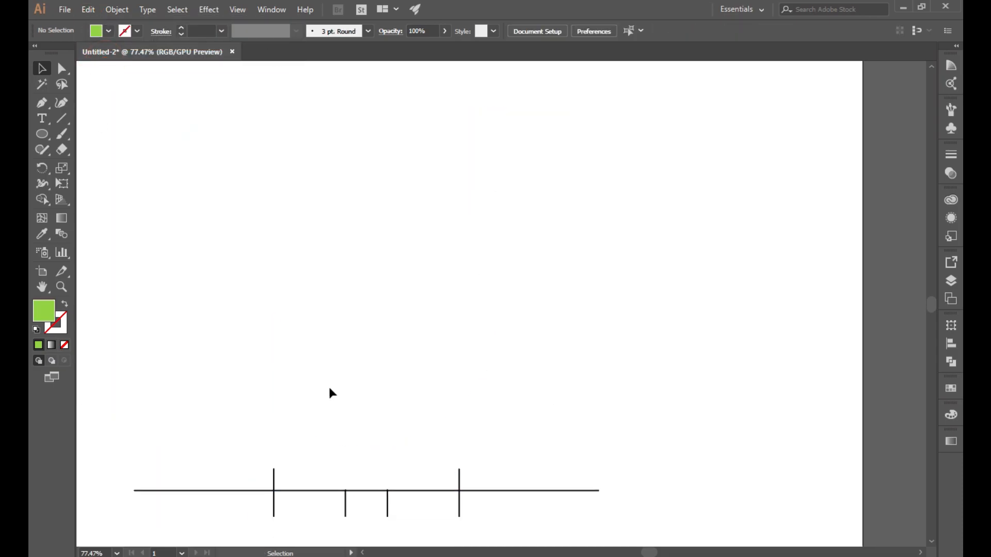
click(61, 287)
drag(370, 449, 155, 233)
click(43, 67)
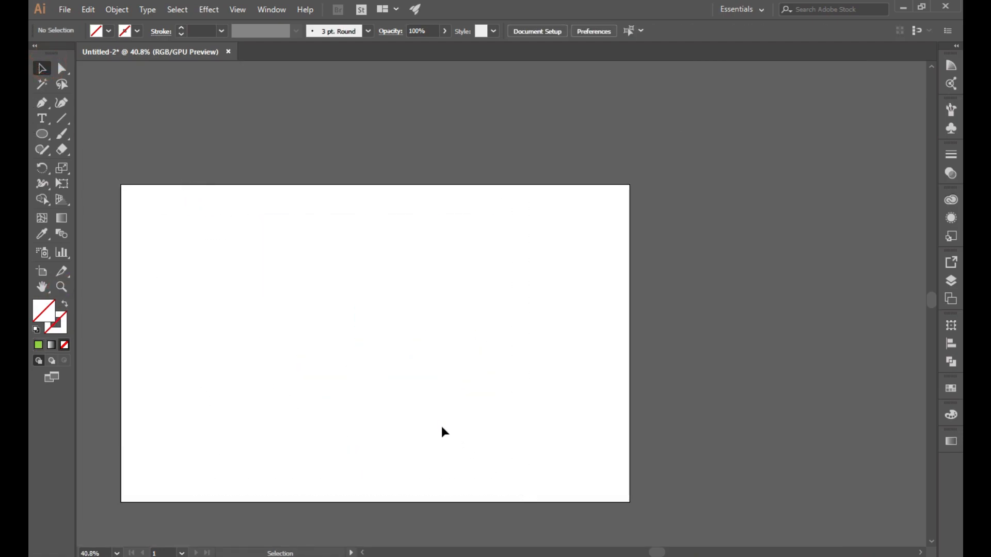
key(ctrl+0)
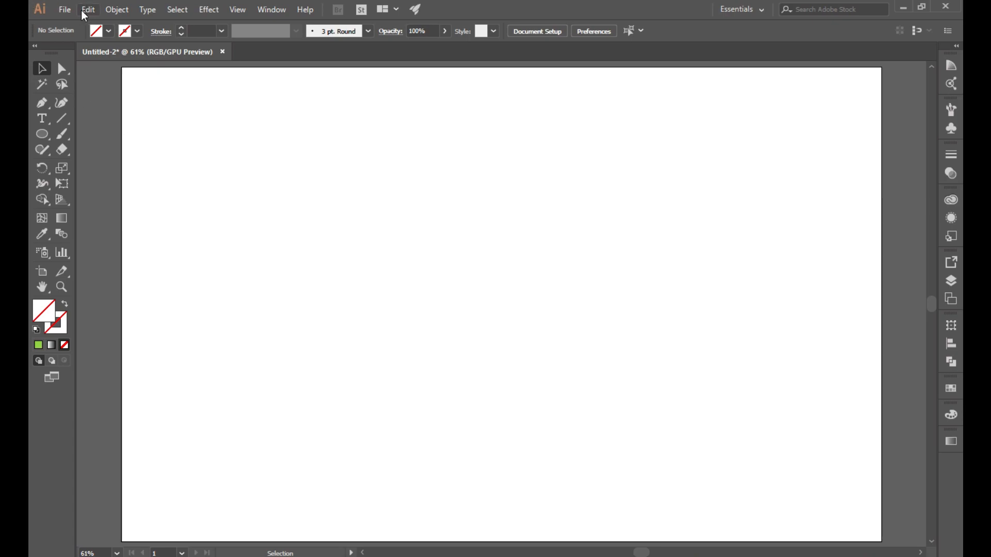
Step: Paste the U artwork back and fill its right arm with a grey swatch
click(87, 11)
click(106, 84)
click(755, 357)
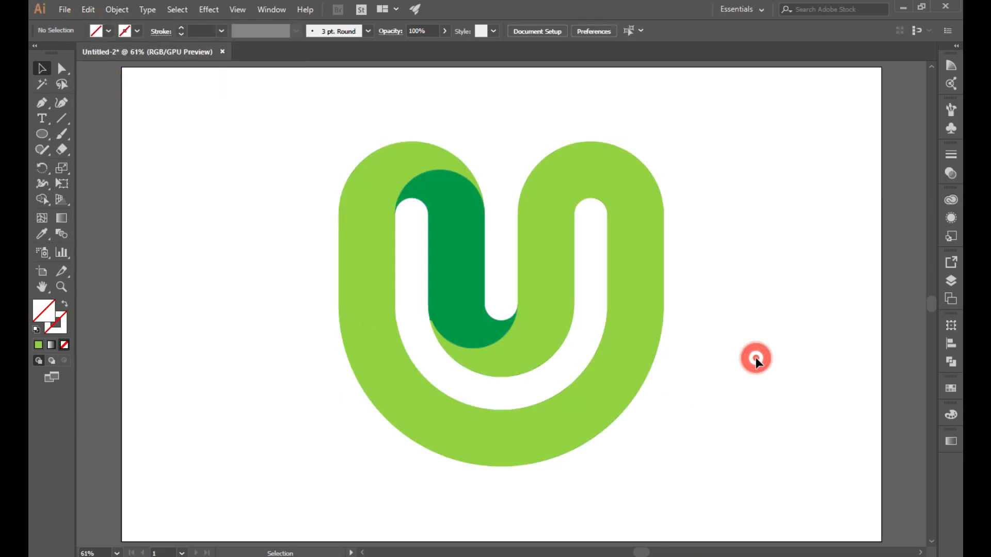
click(537, 238)
click(109, 31)
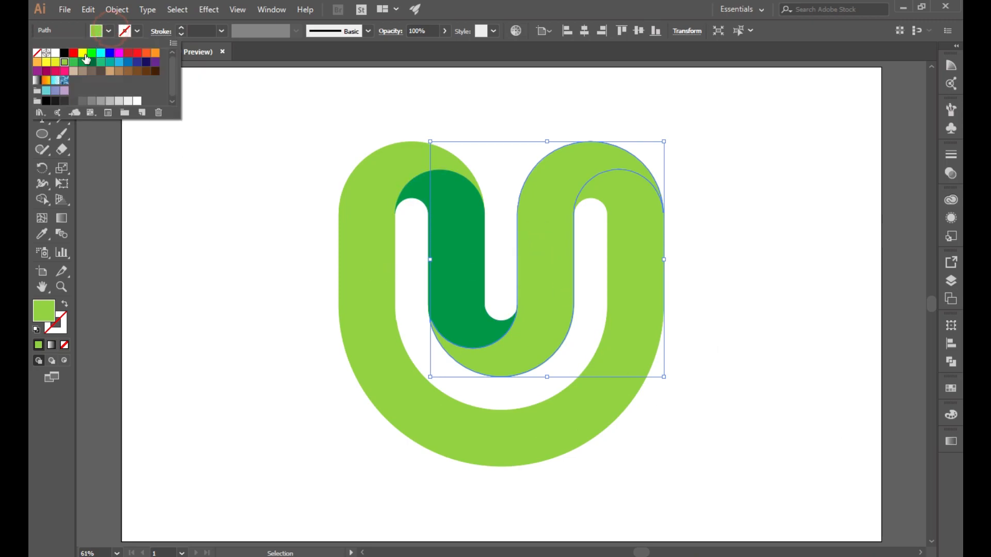
click(93, 103)
Step: Apply the White, Black gradient preset to the large light-green U
click(227, 310)
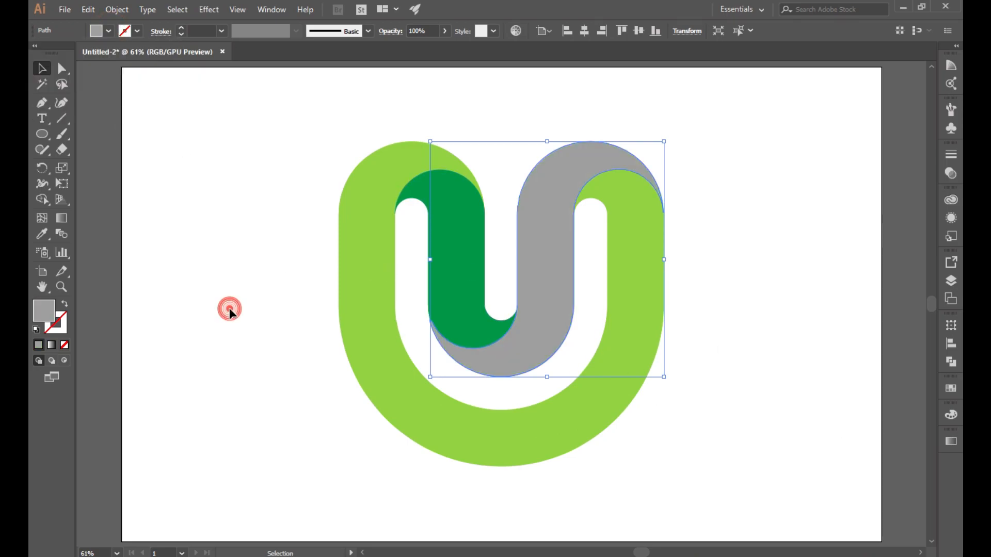
click(365, 309)
click(951, 441)
click(806, 422)
click(732, 445)
click(805, 419)
click(726, 447)
Step: Recolour the gradient stops to red on the left and dark navy-purple on the right
double_click(785, 500)
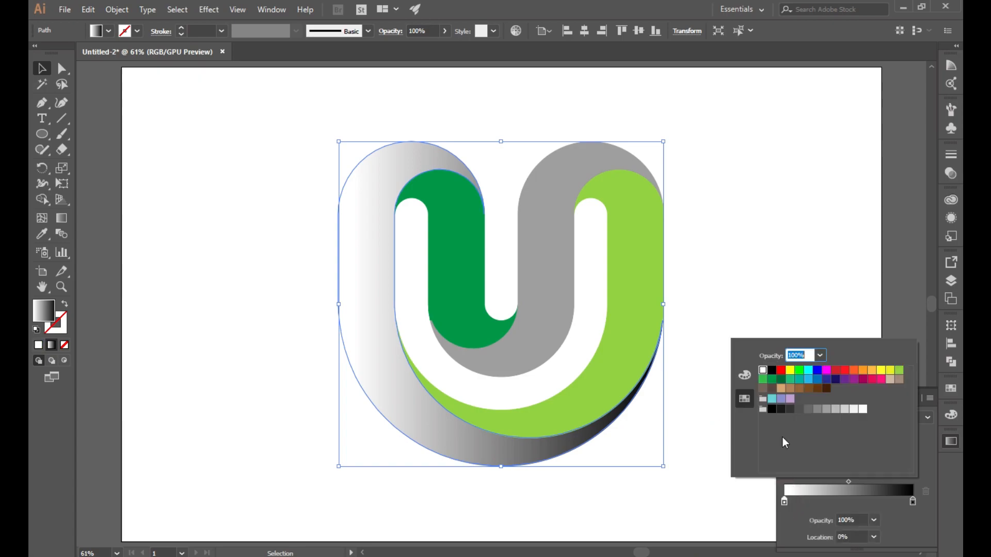
click(771, 370)
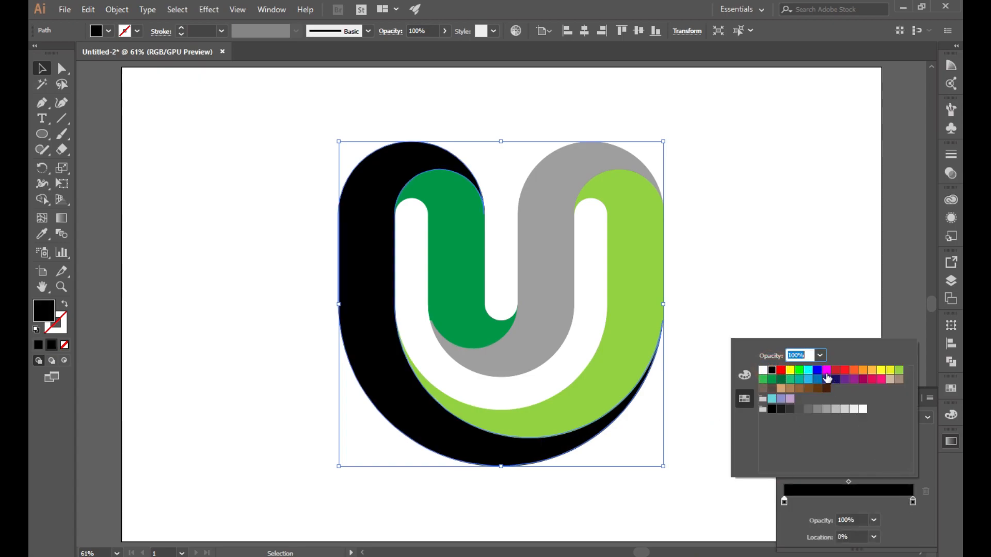
click(781, 371)
click(912, 500)
double_click(911, 500)
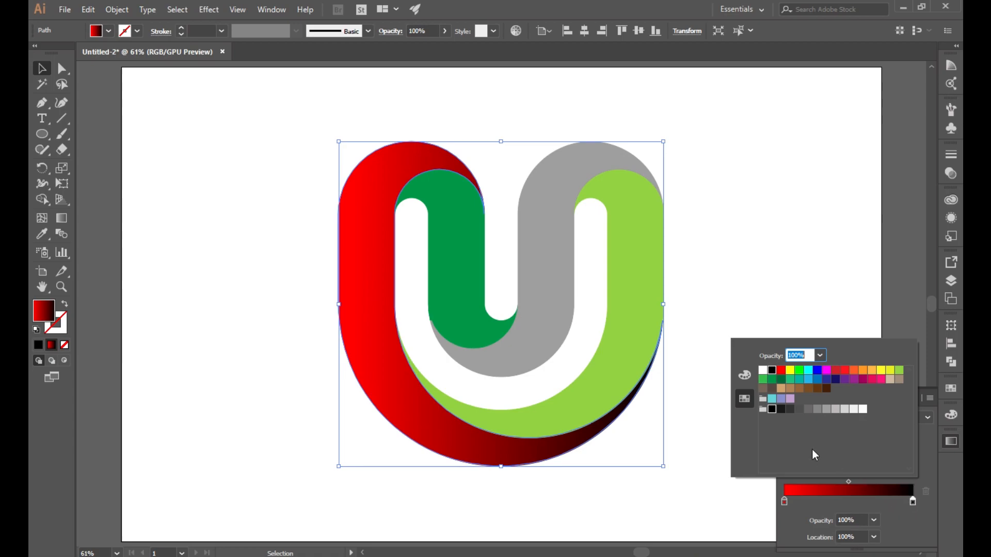
click(780, 409)
click(808, 409)
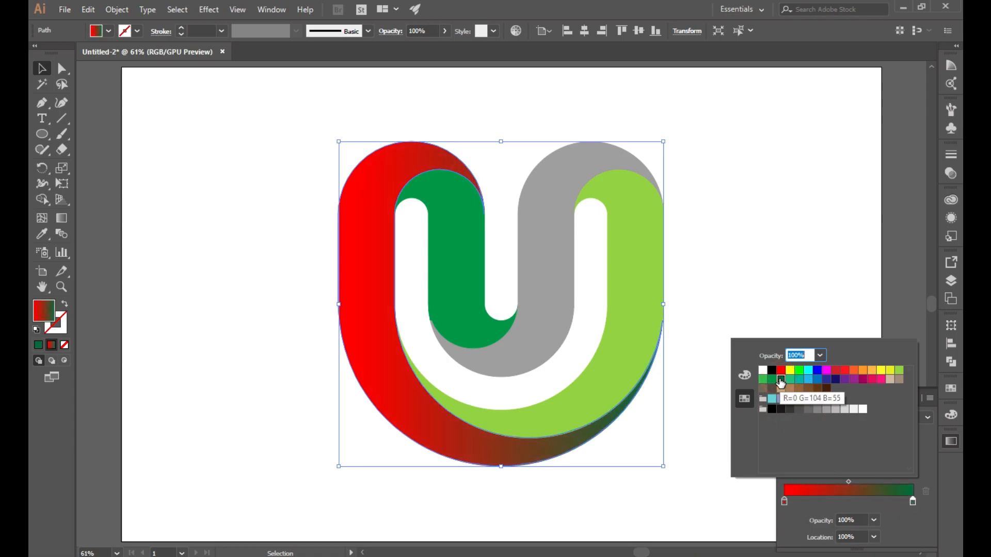
click(817, 380)
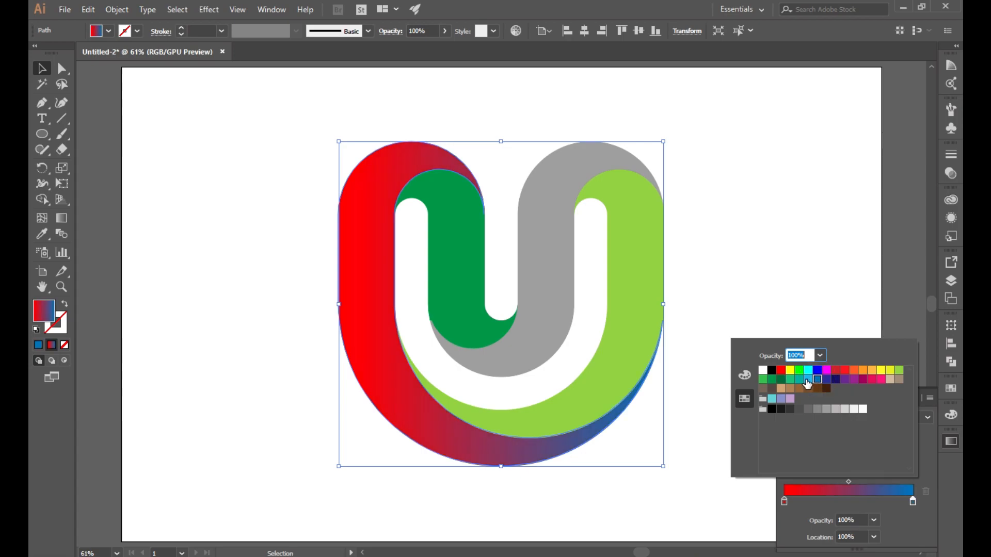
click(836, 379)
click(752, 290)
click(754, 291)
Step: Copy the red-to-navy gradient onto the light-green right ribbon with the Eyedropper
click(637, 335)
key(i)
click(469, 442)
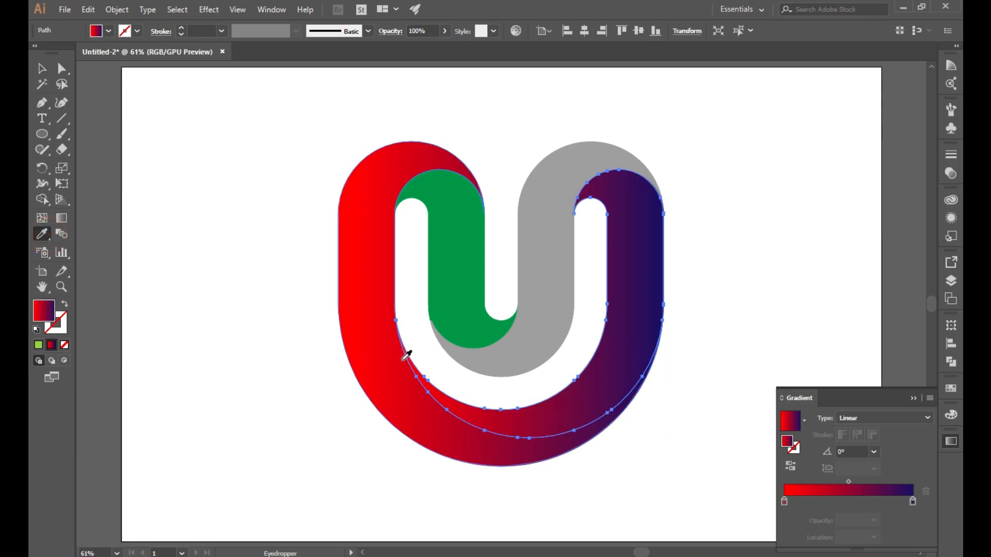
key(F8)
click(552, 395)
click(913, 398)
scroll(487, 328, up, 3)
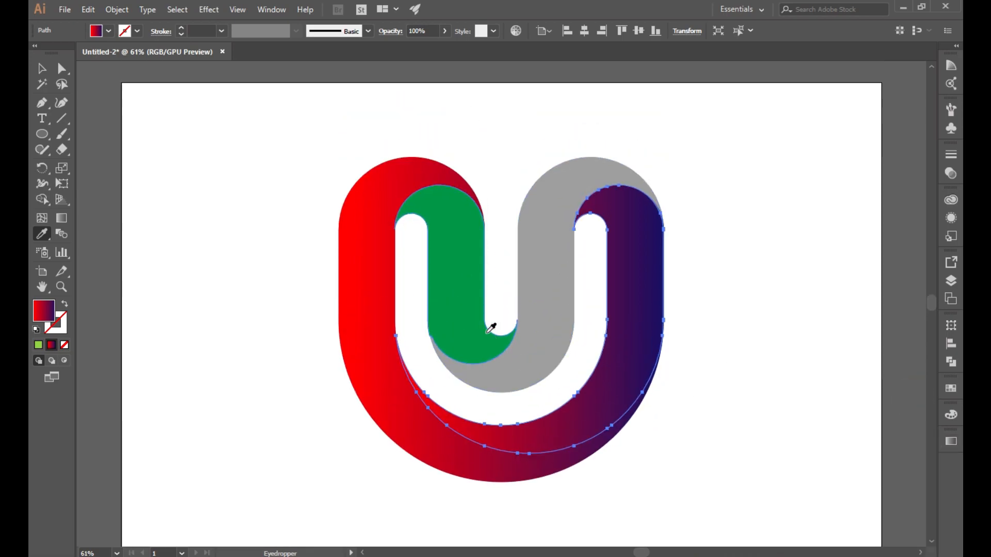
click(47, 73)
click(196, 298)
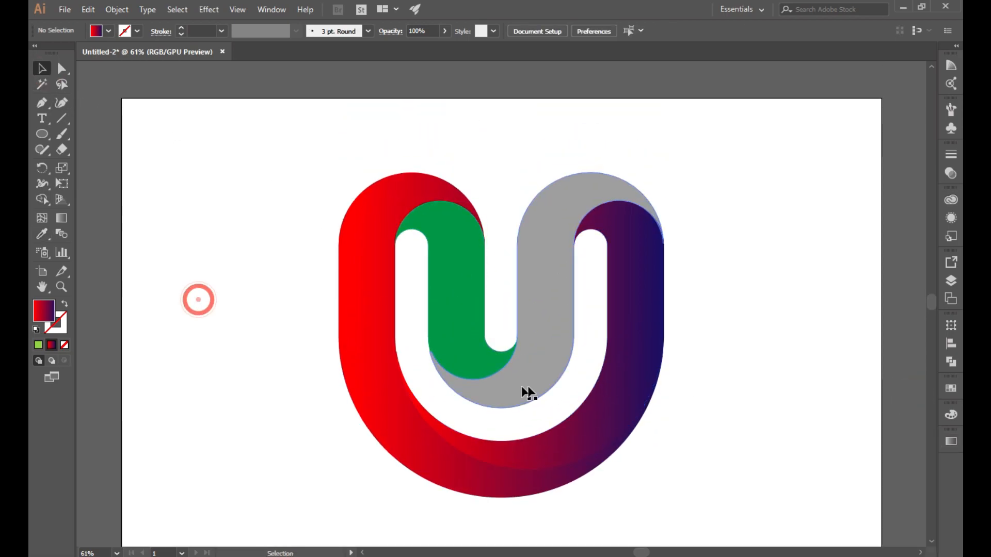
click(601, 388)
Step: Drag the right ribbon's gradient from red at the top to navy at the bottom
click(62, 218)
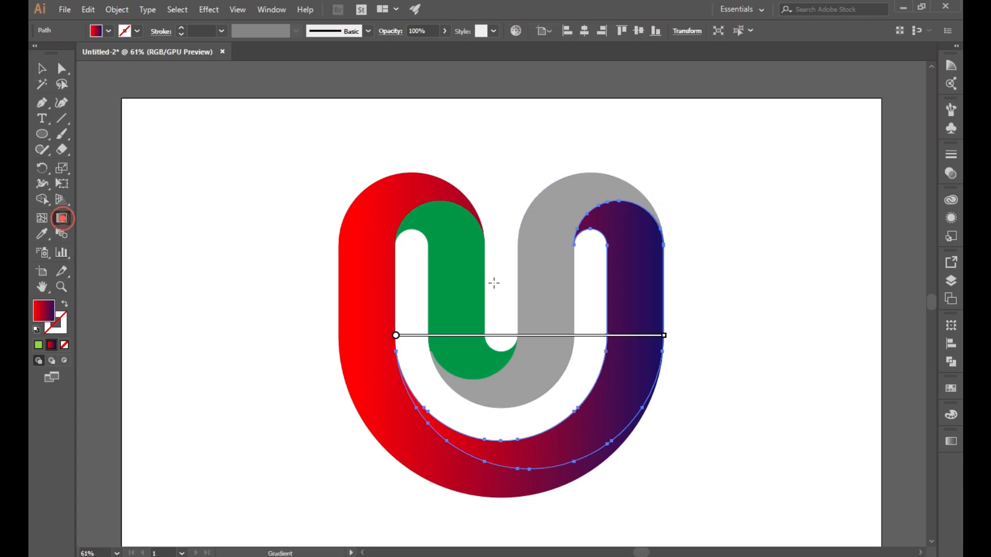
drag(625, 178, 609, 459)
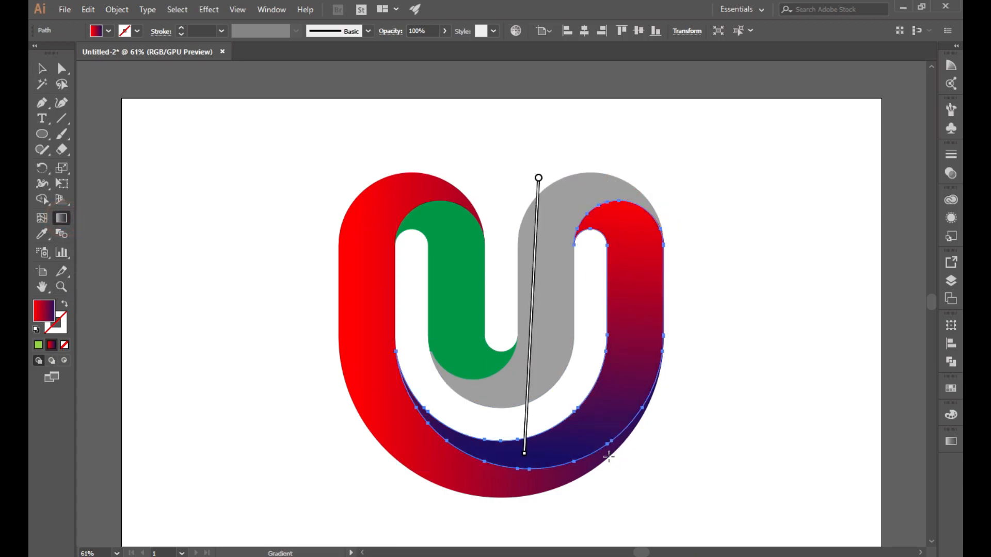
click(42, 68)
click(220, 330)
click(617, 405)
Step: Eyedrop the red-purple gradient onto the grey middle arm
click(549, 294)
click(41, 233)
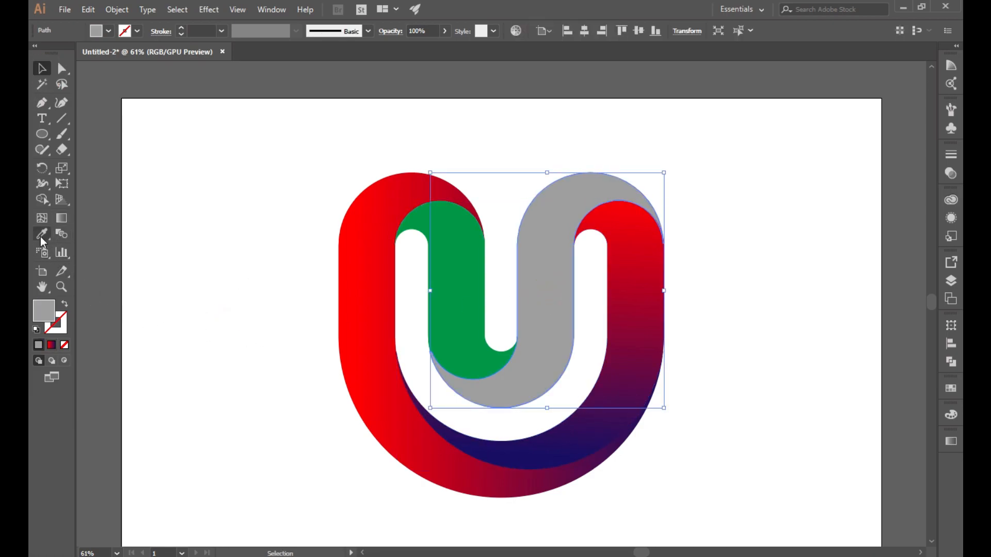
click(467, 471)
click(42, 68)
Step: Fill the inner right ribbon with the White, Black gradient preset
click(221, 343)
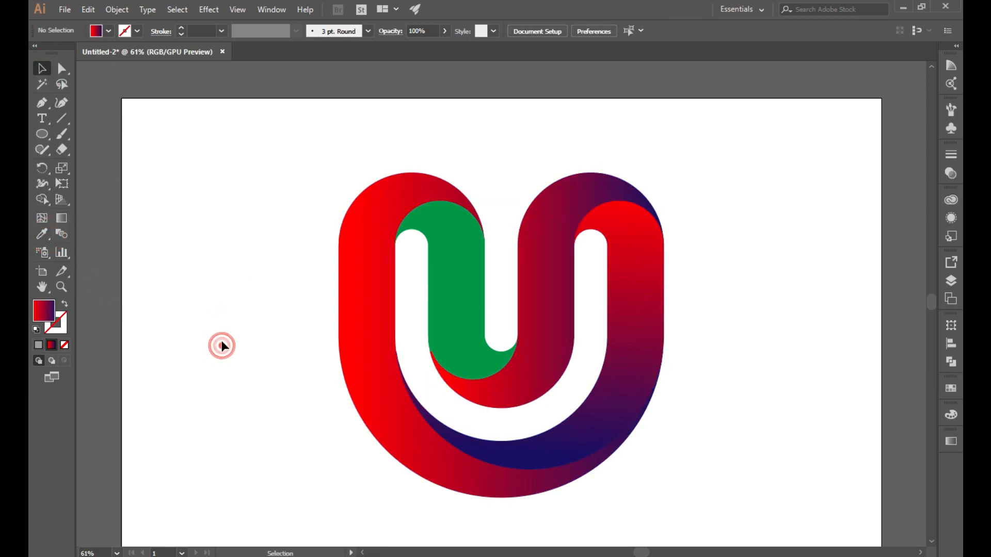
click(616, 364)
click(109, 31)
click(951, 442)
click(803, 420)
click(736, 436)
Step: Set the gradient stops to dark grey on the left and light grey on the right
double_click(784, 501)
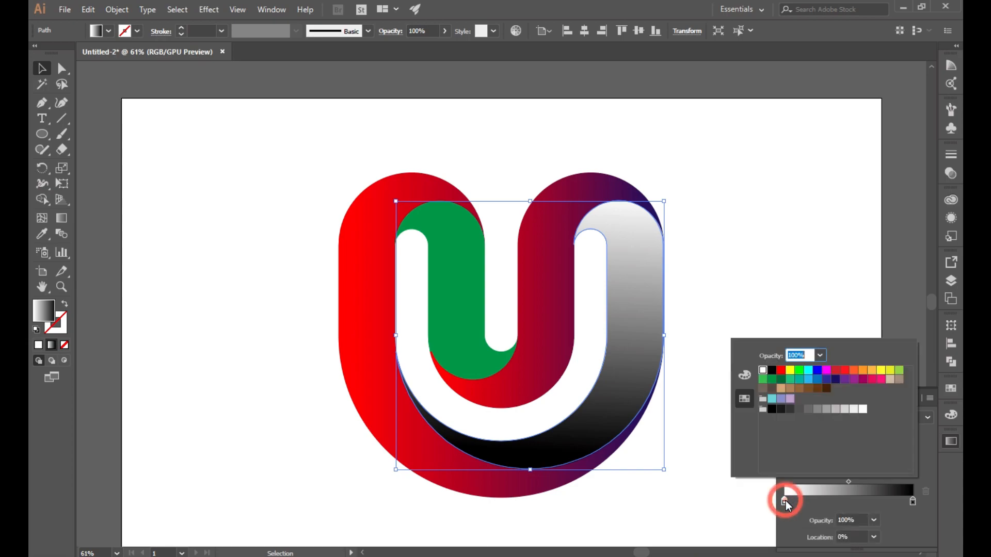
click(809, 410)
double_click(912, 501)
click(835, 410)
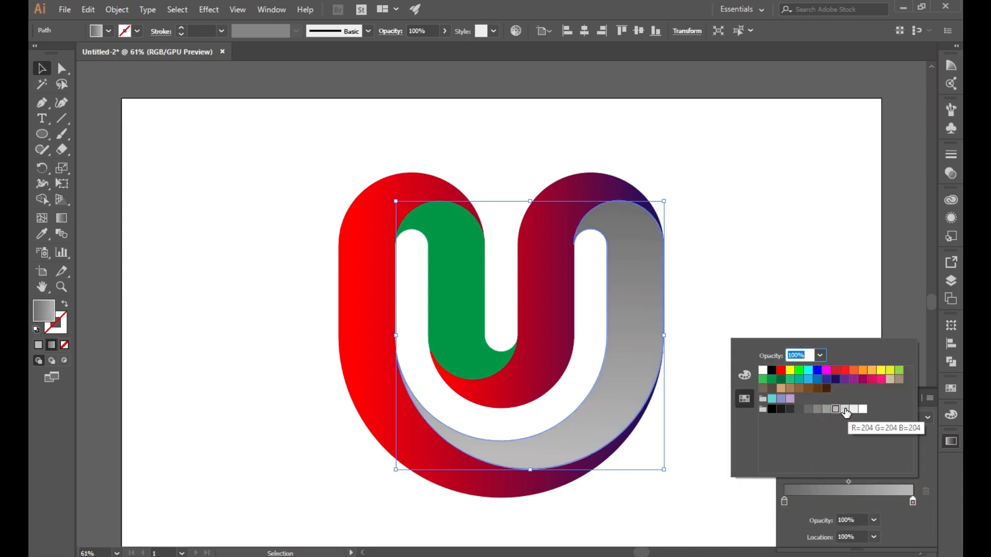
click(844, 409)
click(760, 265)
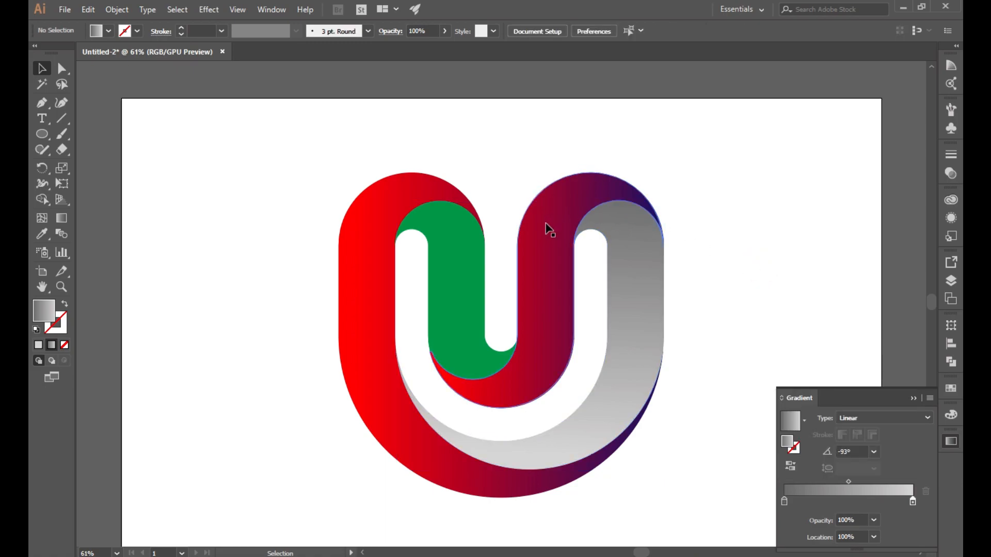
Step: Eyedrop the grey gradient onto the green left arm
click(457, 290)
click(42, 234)
click(553, 445)
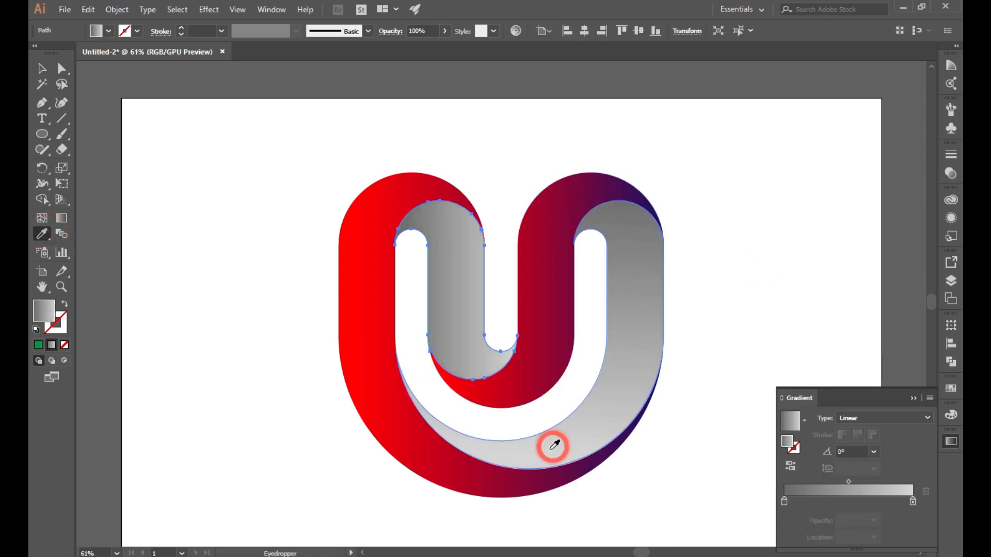
key(v)
Step: Run the left arm's grey gradient vertically, darker at top to lighter below
click(253, 285)
click(468, 316)
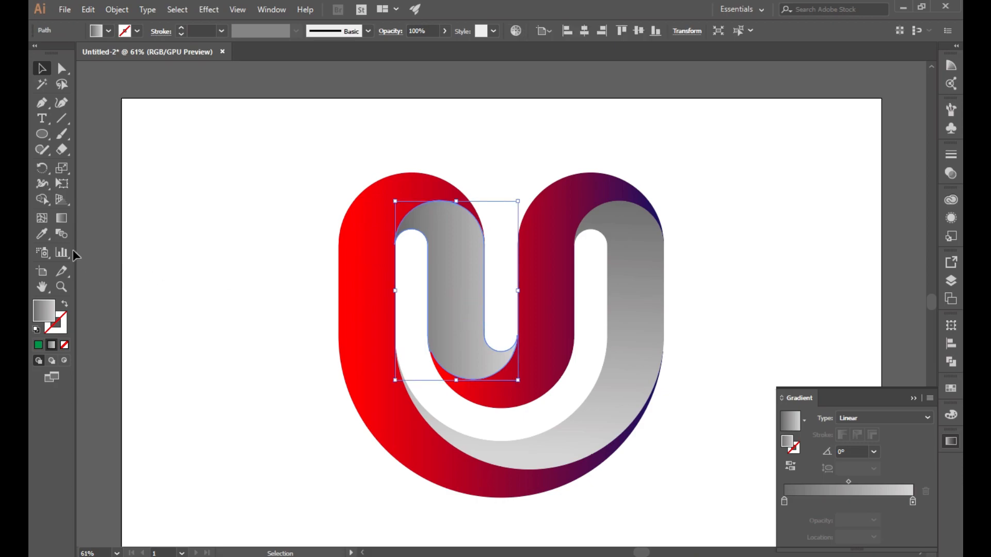
click(61, 223)
drag(445, 186, 466, 385)
click(35, 69)
click(255, 290)
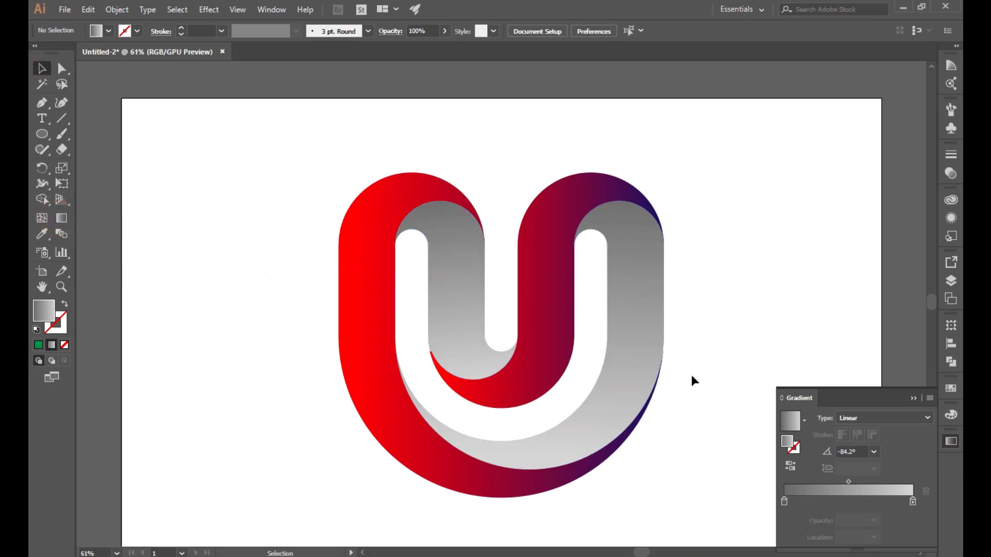
Step: Drag a diagonal gradient across the middle arm, angled up to the right
click(913, 398)
click(553, 294)
click(60, 219)
drag(584, 174, 625, 144)
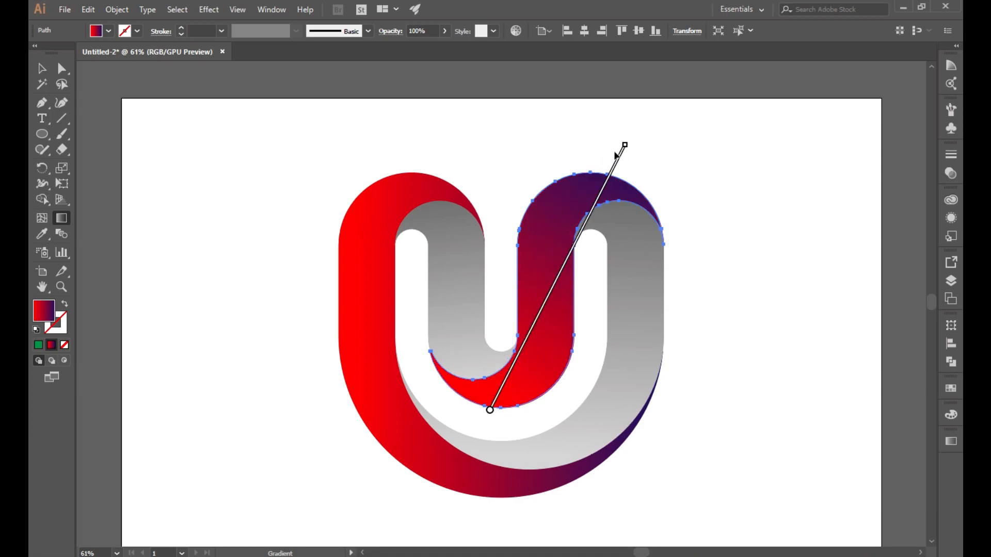
drag(474, 434, 630, 140)
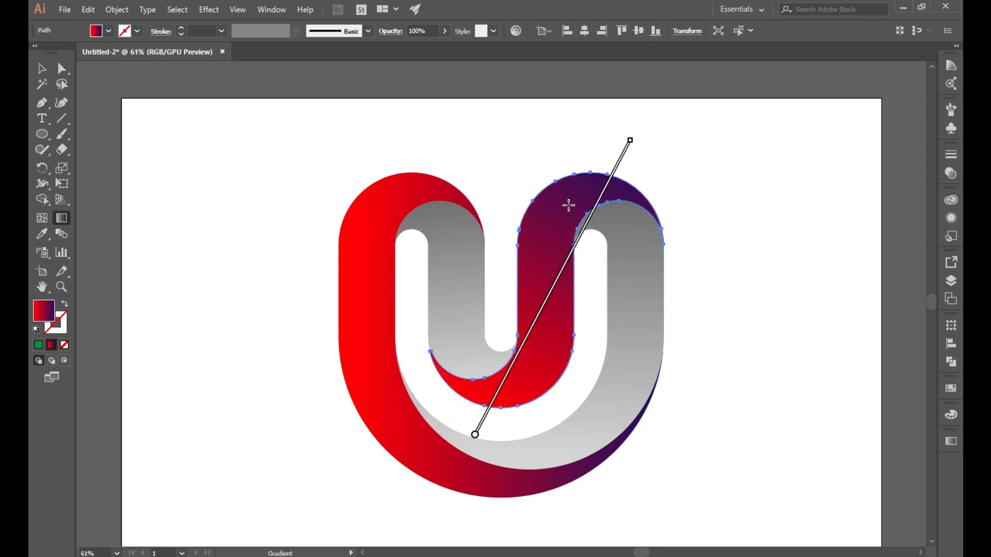
key(v)
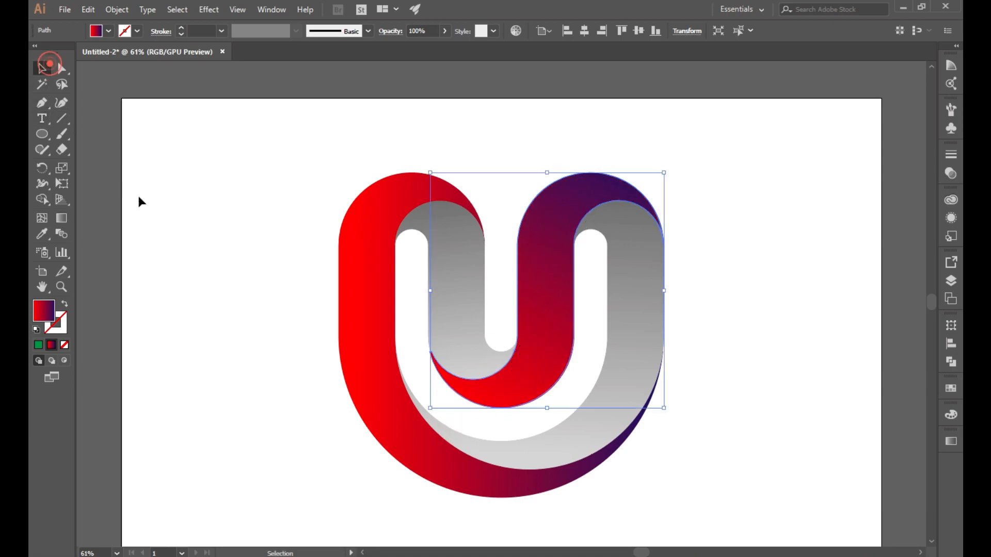
click(239, 290)
Step: Redraw the middle ribbon's gradient with red at top and purple reaching the bottom curve
click(563, 291)
click(61, 218)
drag(632, 164, 466, 430)
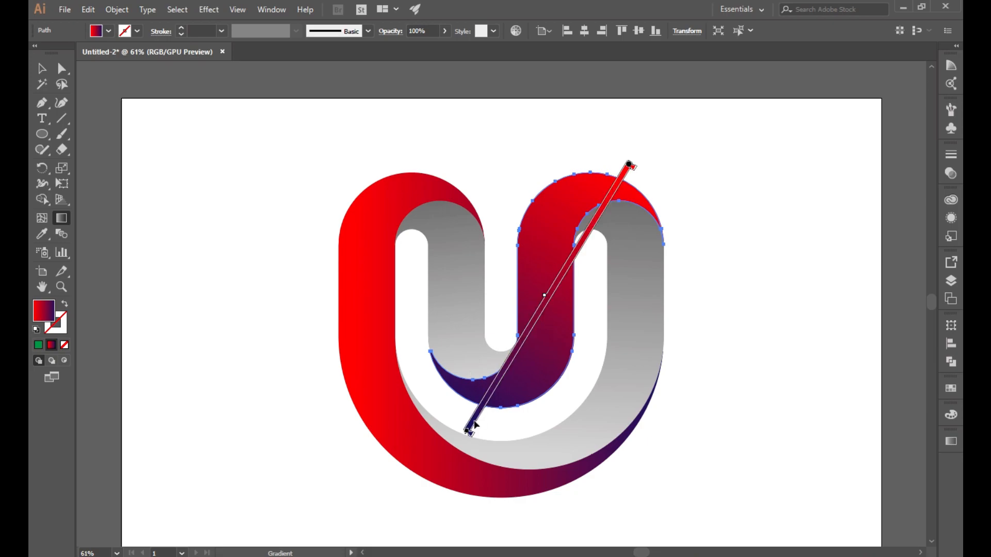
drag(629, 164, 639, 150)
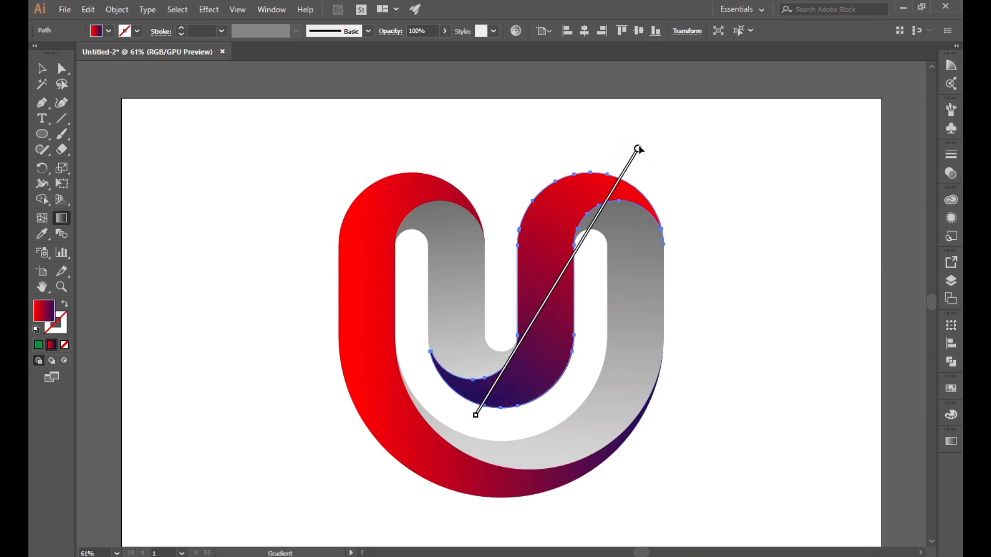
drag(478, 416, 462, 437)
click(45, 71)
click(225, 312)
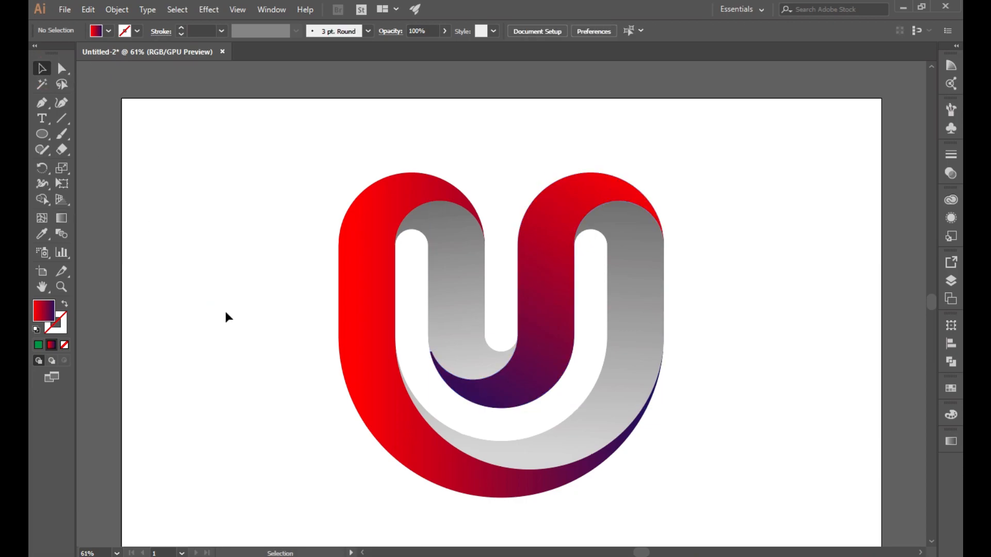
scroll(529, 365, down, 1)
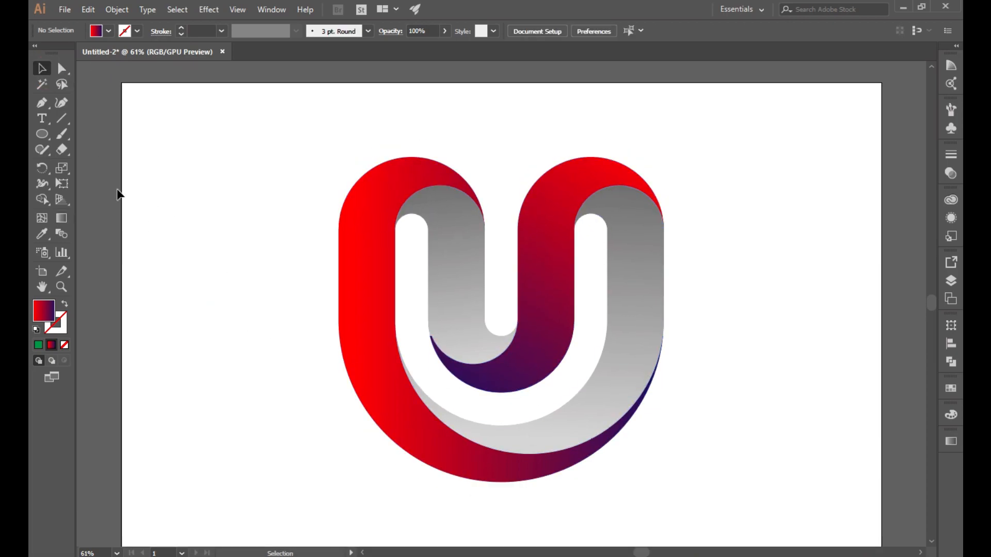
Step: Create a 1920 by 1080 px rectangle with the Rectangle Tool
click(60, 219)
drag(42, 134, 80, 137)
click(352, 317)
text(19)
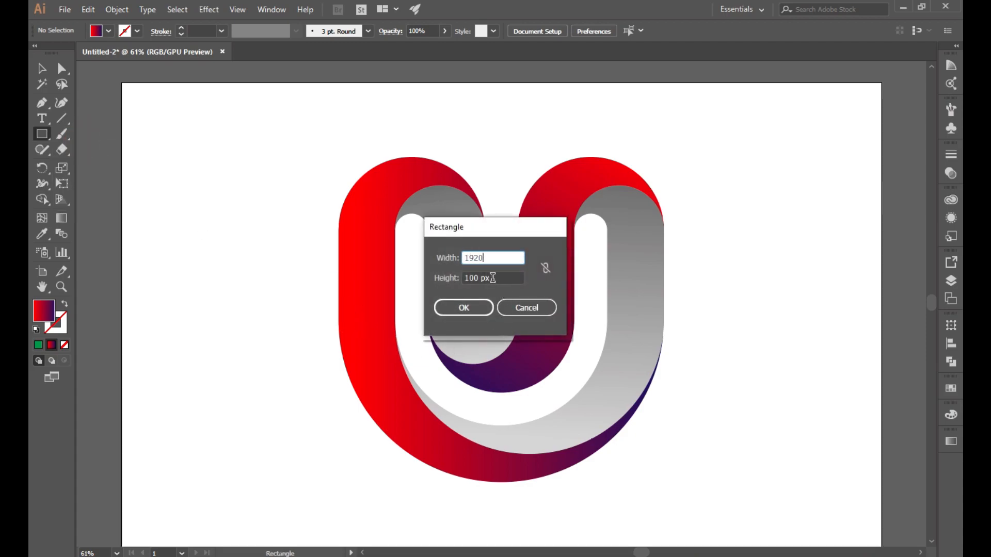
text(20)
key(Tab)
text(1080)
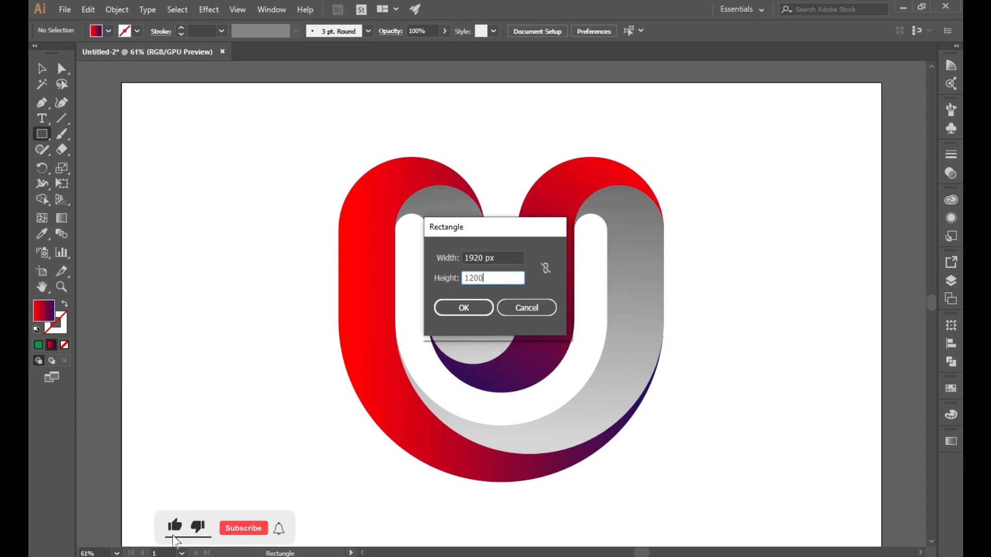
click(460, 305)
Step: Centre the rectangle on the artboard and fill it with the White, Black gradient
key(v)
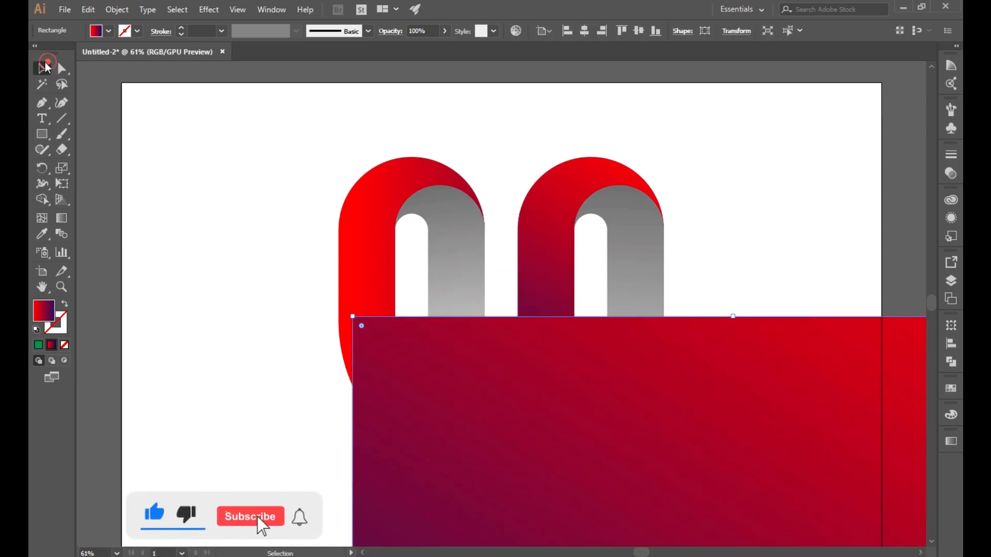
click(584, 31)
click(638, 31)
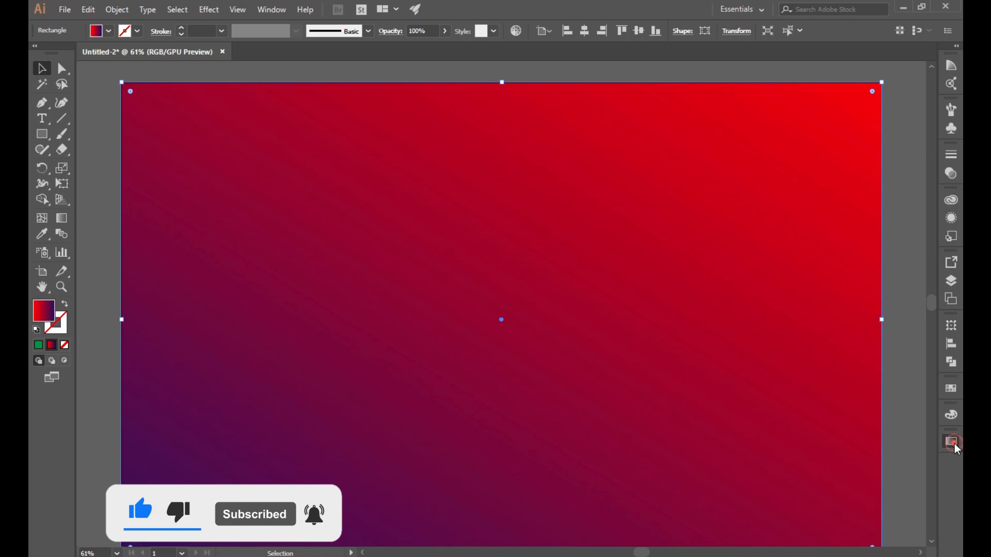
click(952, 442)
click(804, 419)
click(724, 445)
Step: Send the rectangle to the back, behind the U logo
right_click(684, 395)
mouse_move(716, 326)
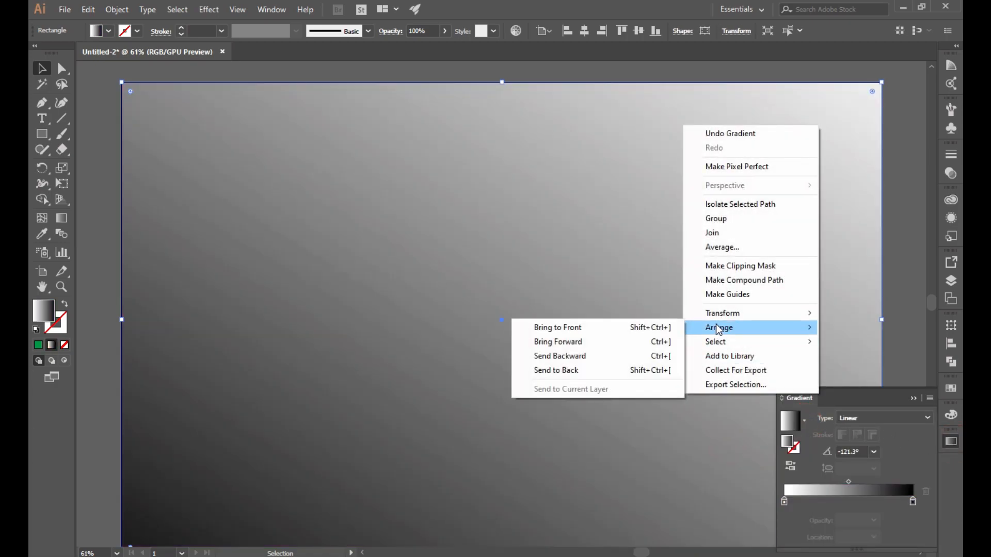
click(608, 370)
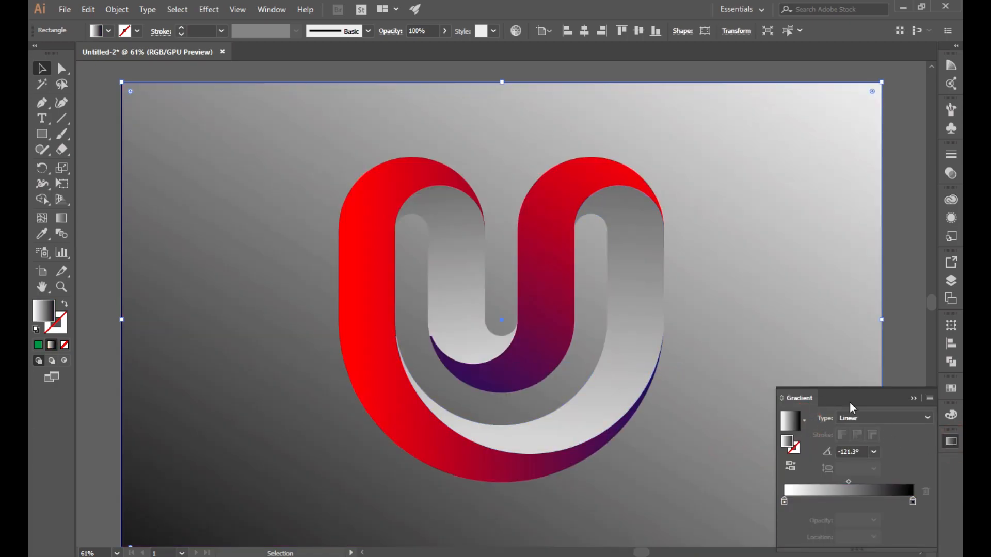
Step: Set both background gradient stops to light grey shades
double_click(913, 502)
click(807, 410)
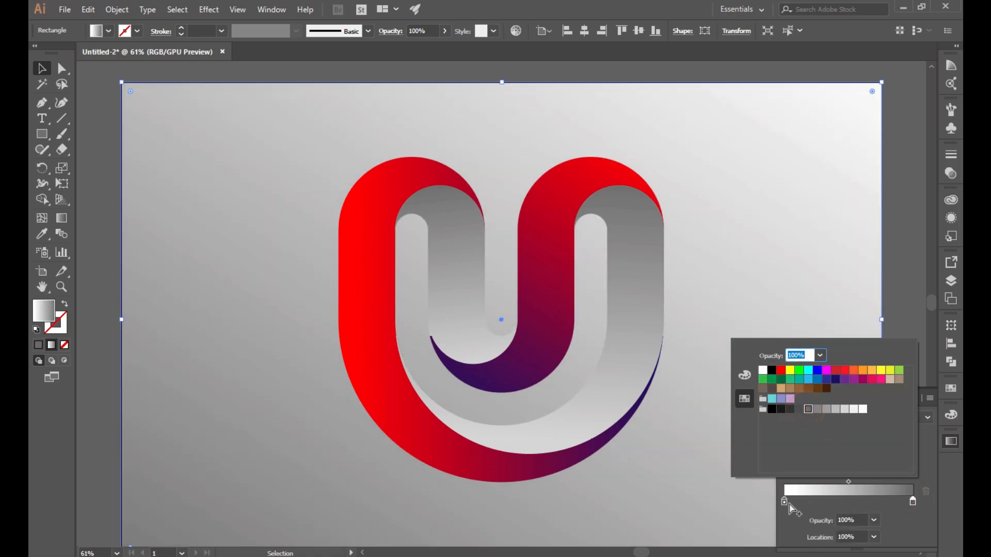
double_click(783, 501)
click(846, 410)
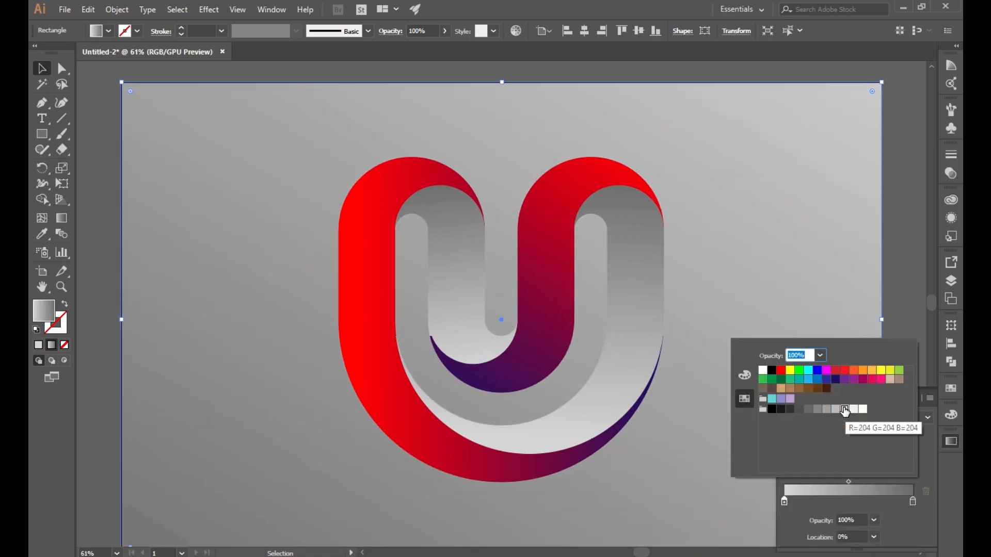
click(853, 409)
click(910, 511)
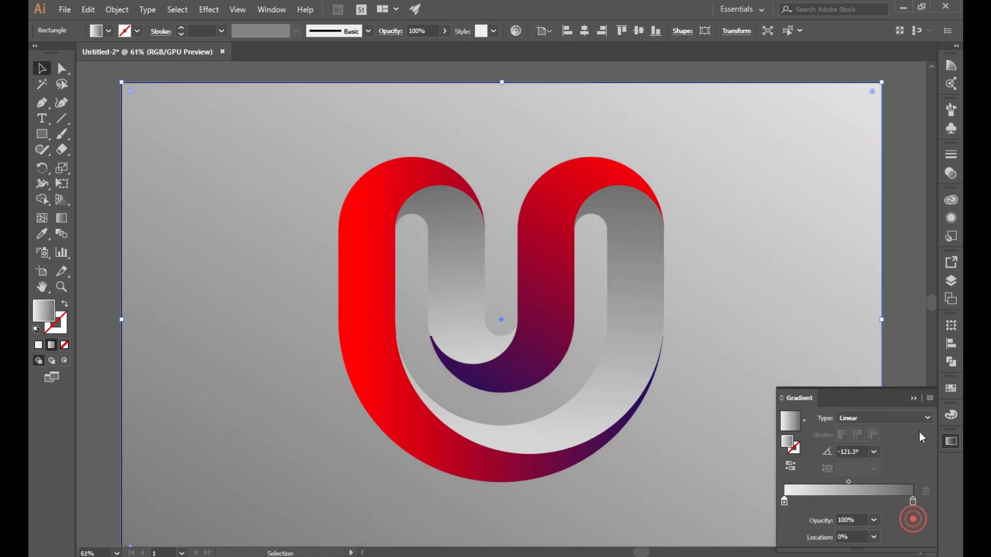
Step: Switch the background gradient to Radial with a white centre stop
click(896, 417)
click(862, 439)
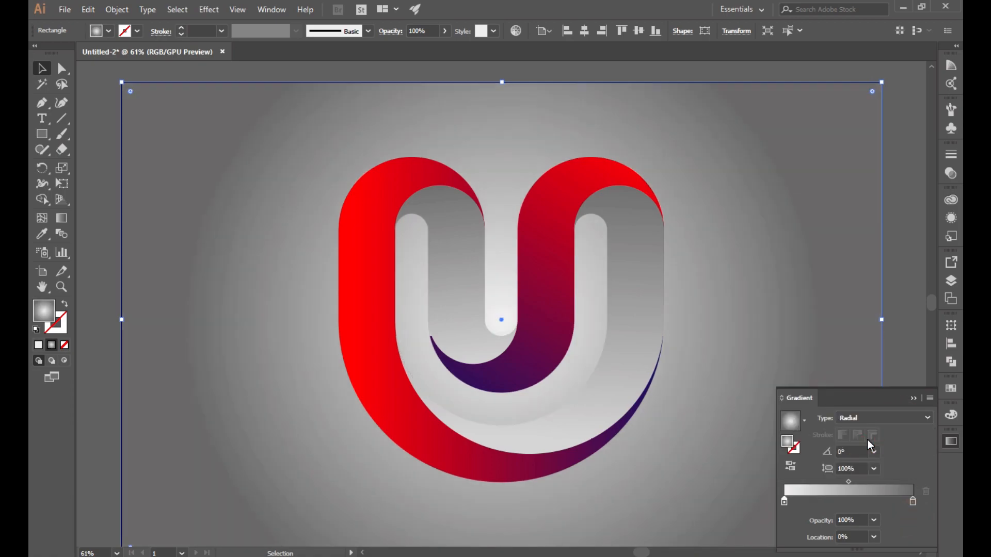
double_click(784, 499)
click(863, 410)
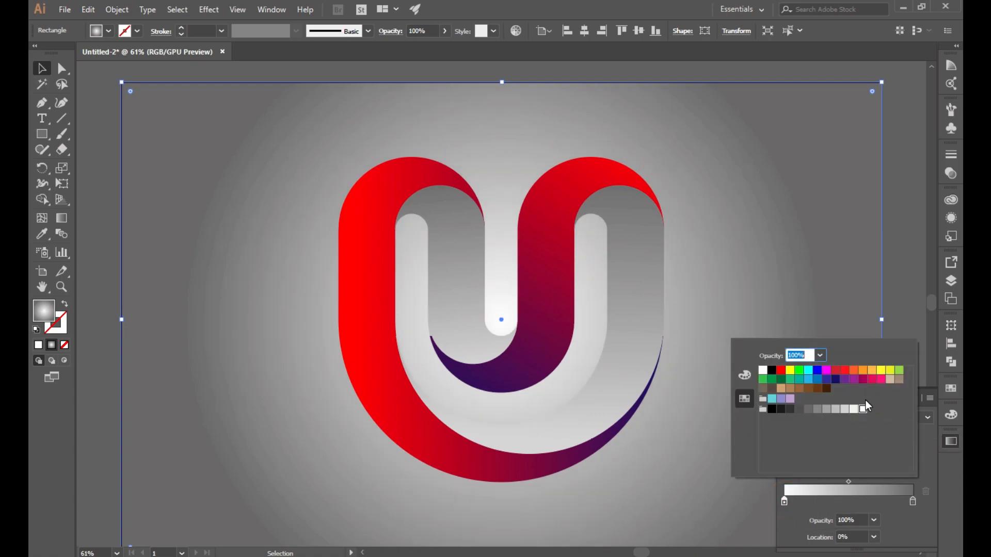
click(786, 442)
click(790, 466)
click(792, 467)
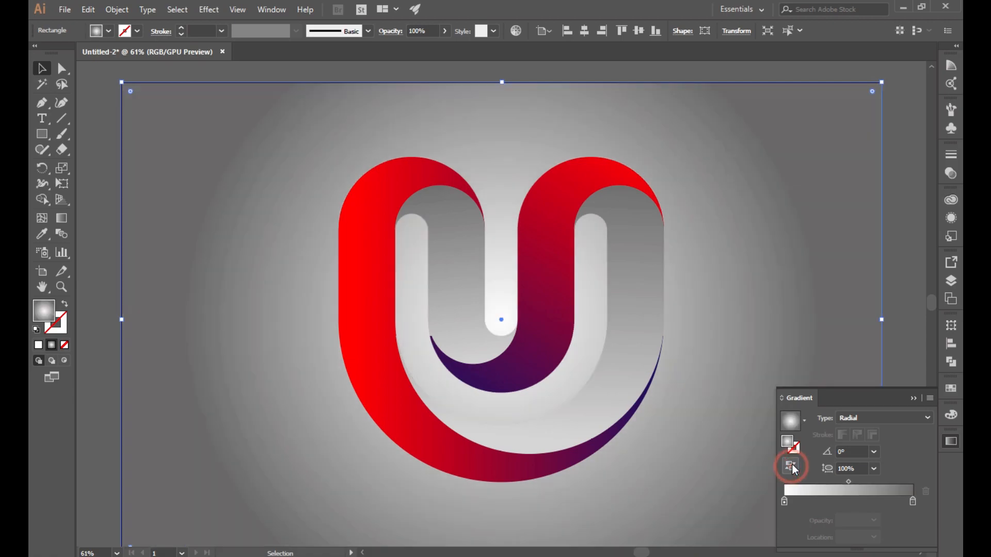
Step: Colour the outer gradient stop tan after trying pink and brown swatches
click(913, 501)
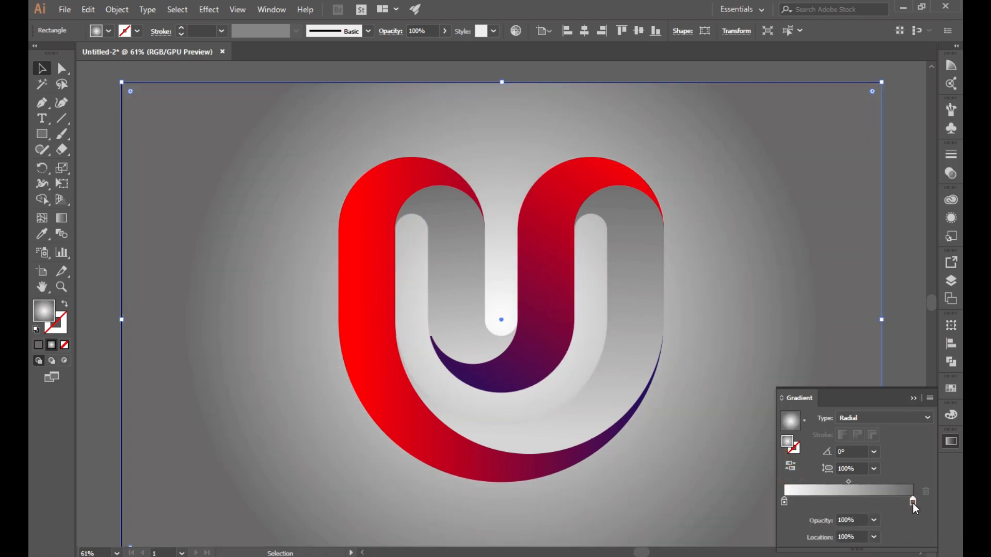
double_click(913, 502)
click(871, 380)
click(862, 380)
click(870, 380)
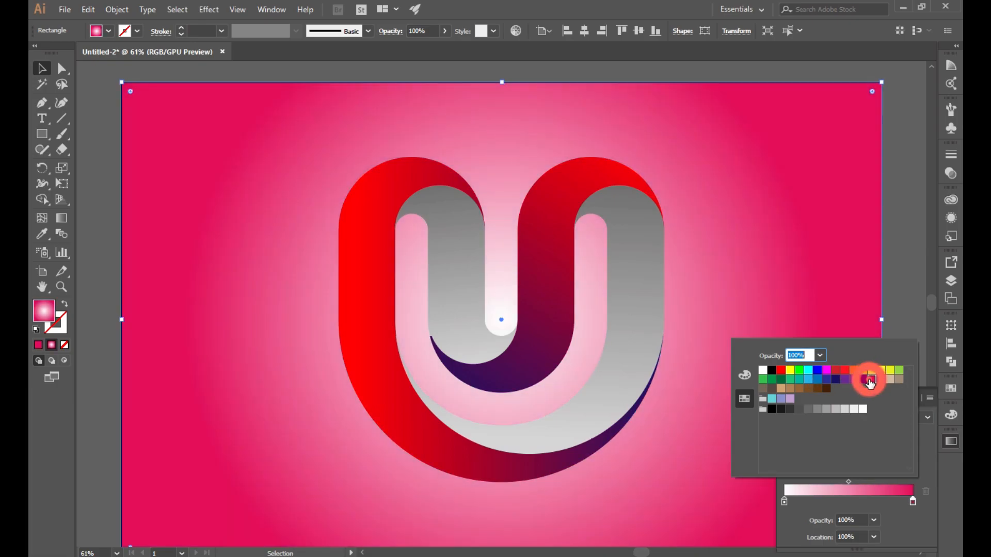
click(782, 388)
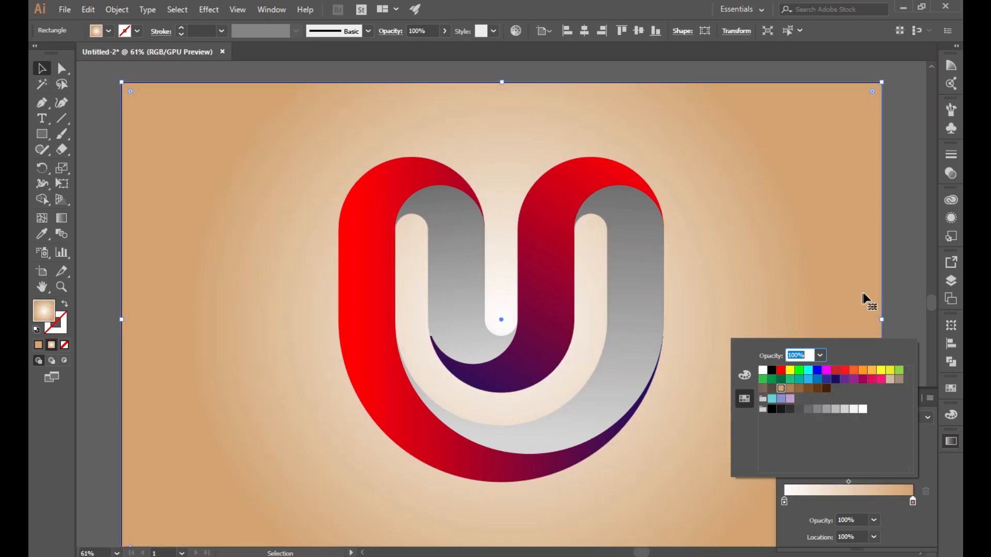
click(798, 388)
click(790, 389)
click(781, 389)
click(901, 258)
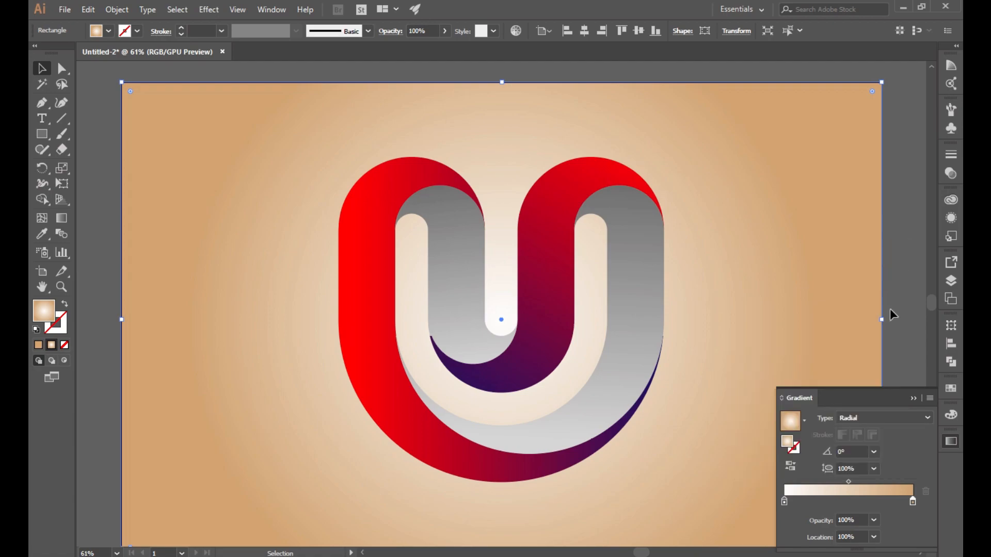
click(914, 399)
Step: Widen the radial gradient out to the artboard edge, then deselect everything
click(61, 217)
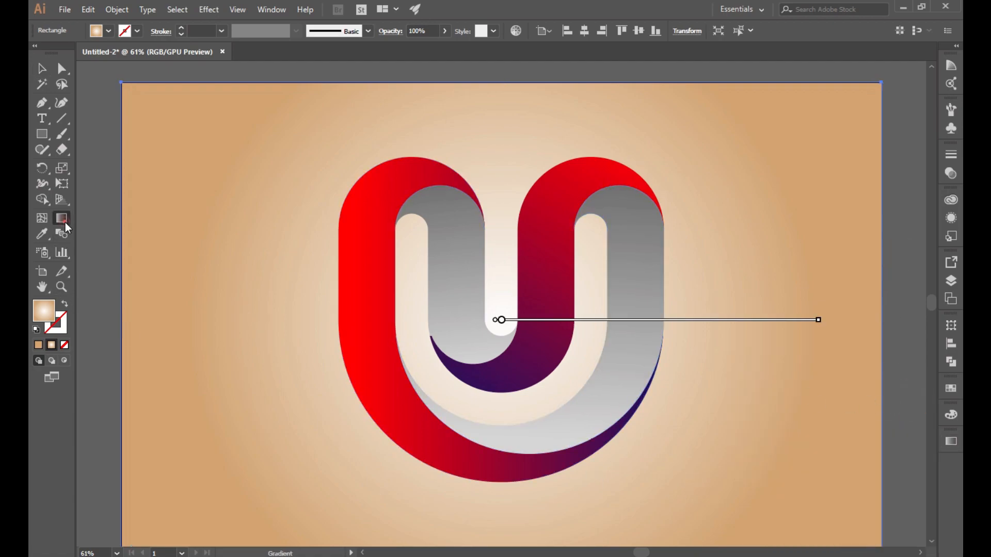
drag(819, 320, 882, 320)
key(v)
click(103, 150)
scroll(391, 334, down, 1)
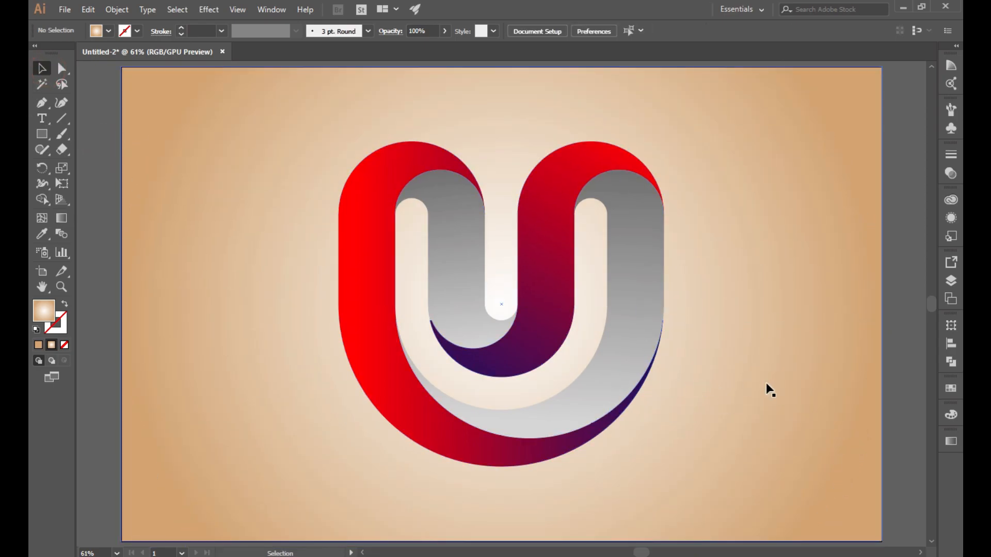